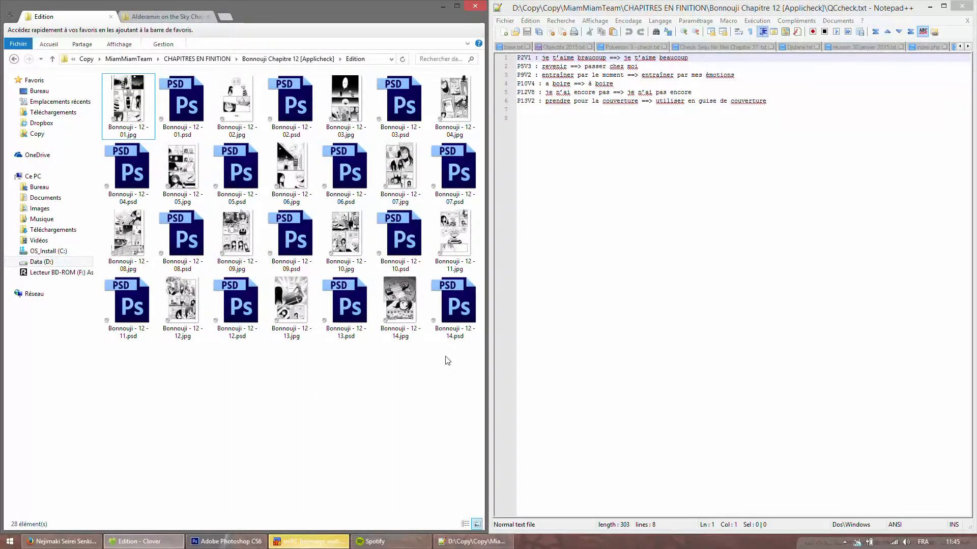
Review the list of page and bubble text corrections in QCcheck.txt.
{"action": "left_click", "coordinate": [773, 127]}
{"action": "key", "text": "ctrl+a"}
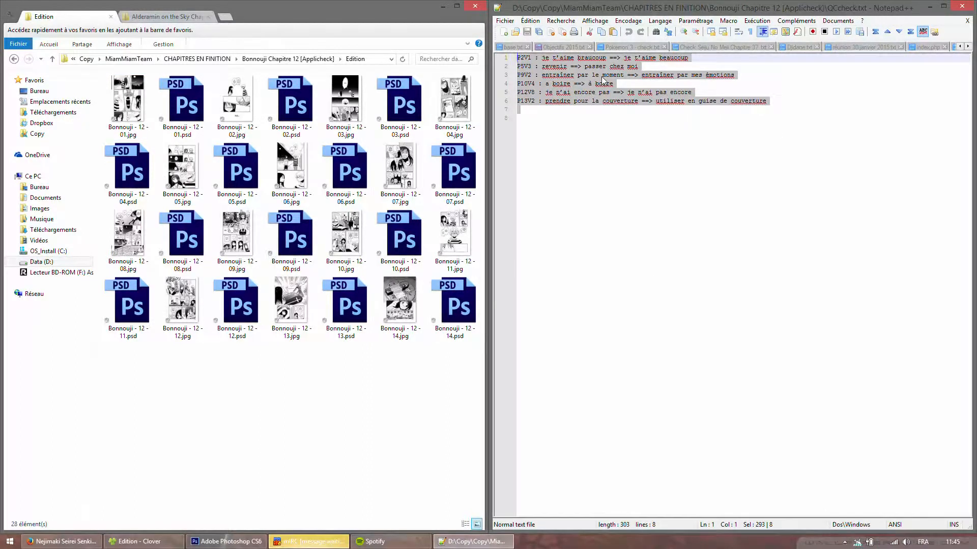
{"action": "left_click", "coordinate": [603, 76]}
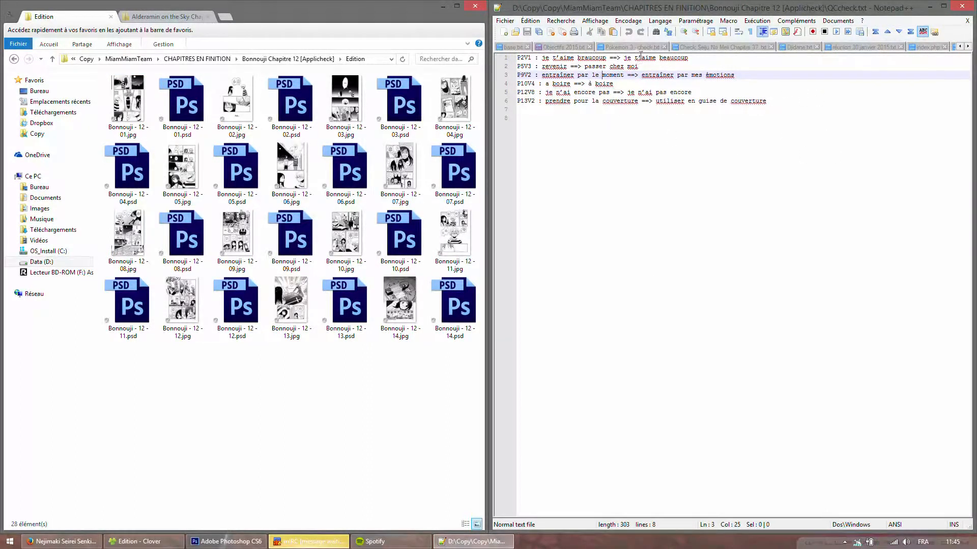
{"action": "left_click", "coordinate": [580, 59]}
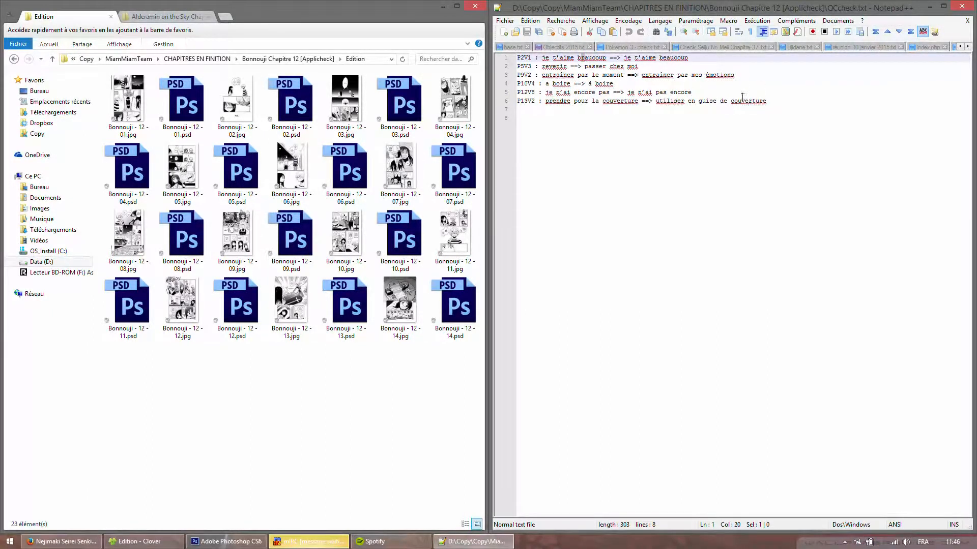
{"action": "left_click", "coordinate": [600, 83]}
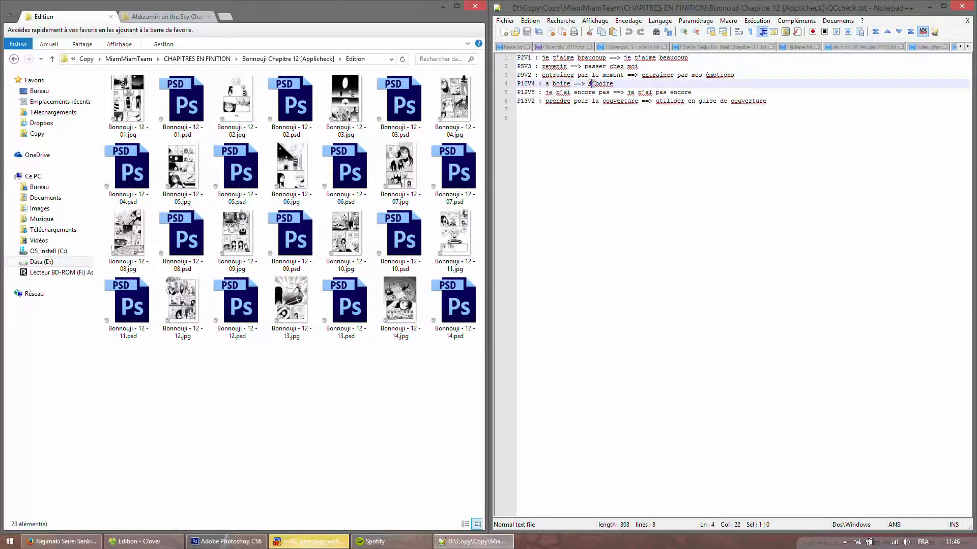
{"action": "left_click", "coordinate": [673, 150]}
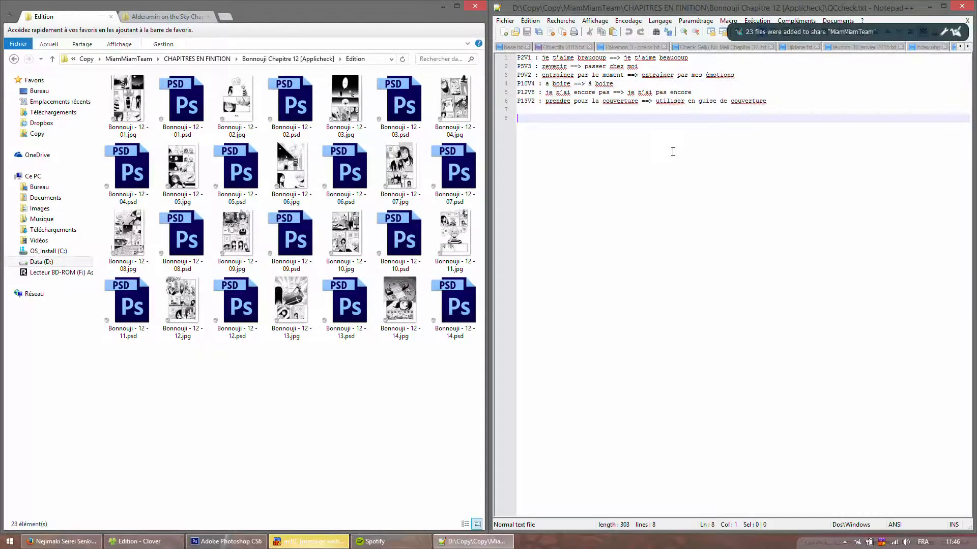
{"action": "left_click", "coordinate": [955, 31]}
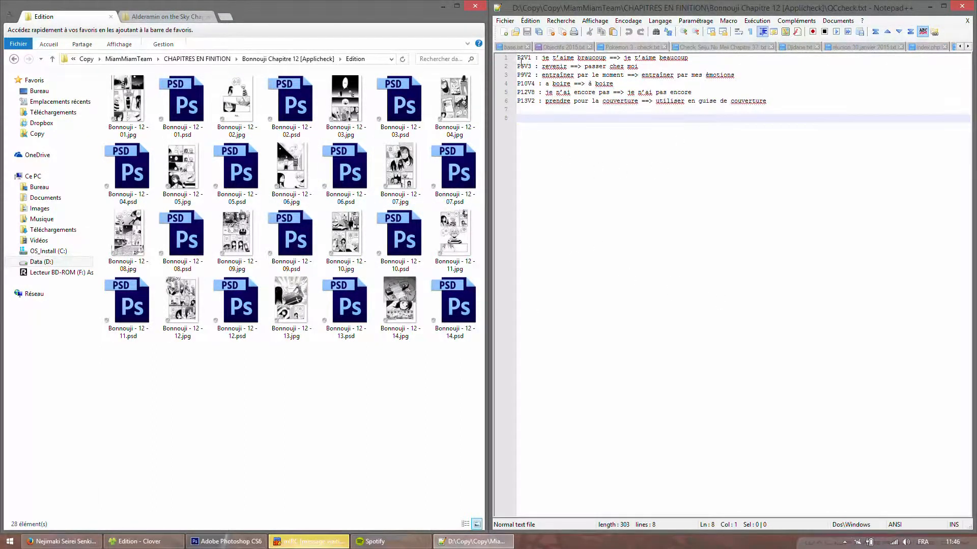
Open the PSD files of pages 02, 05, 09, 10, 12 and 13 together in Photoshop.
{"action": "left_click", "coordinate": [298, 101]}
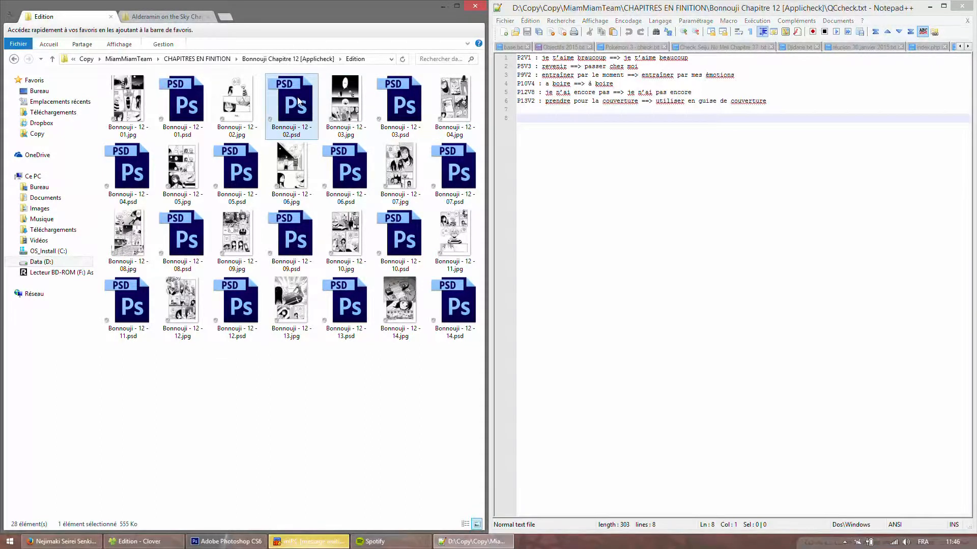
{"action": "left_click", "coordinate": [245, 158], "text": "ctrl"}
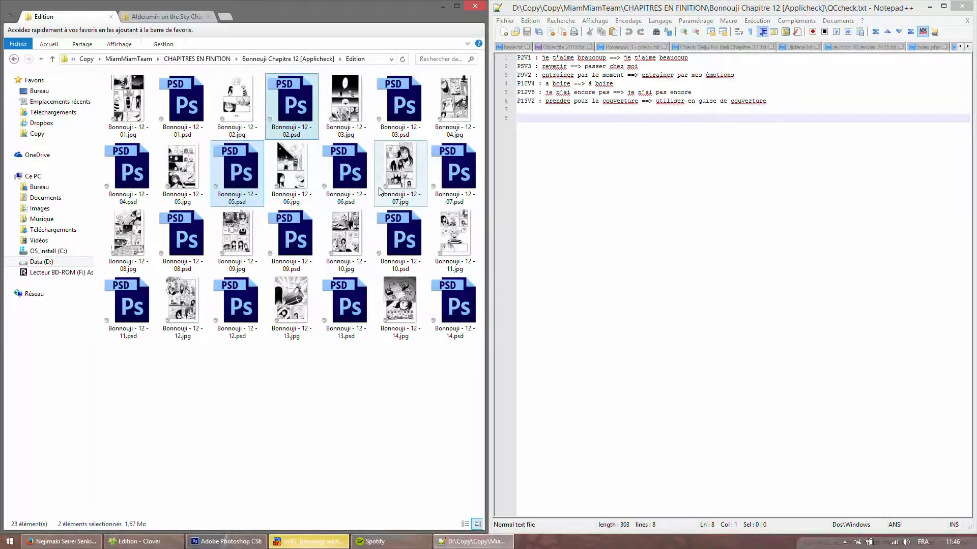
{"action": "left_click", "coordinate": [289, 238], "text": "ctrl"}
{"action": "left_click", "coordinate": [398, 229], "text": "ctrl"}
{"action": "left_click", "coordinate": [240, 302], "text": "ctrl"}
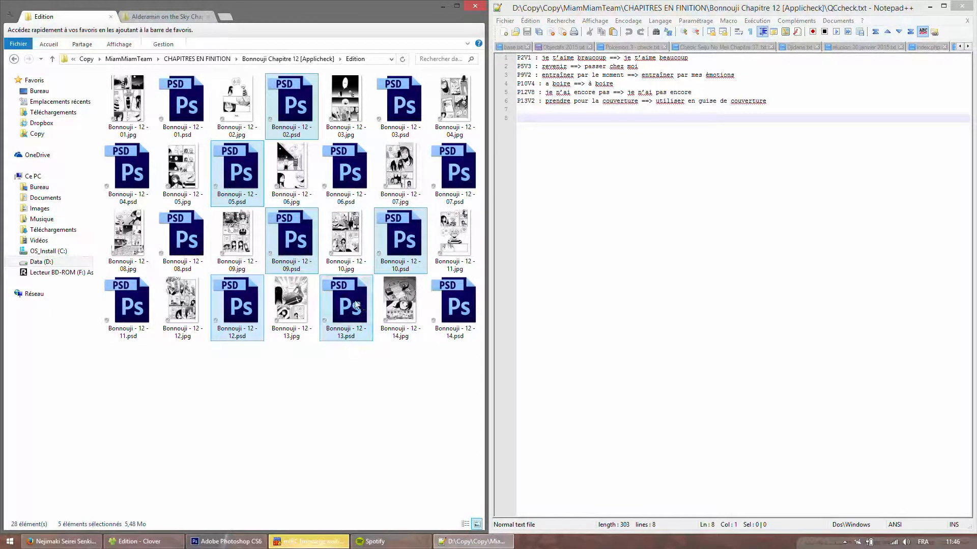
{"action": "right_click", "coordinate": [388, 253]}
{"action": "left_click", "coordinate": [426, 260]}
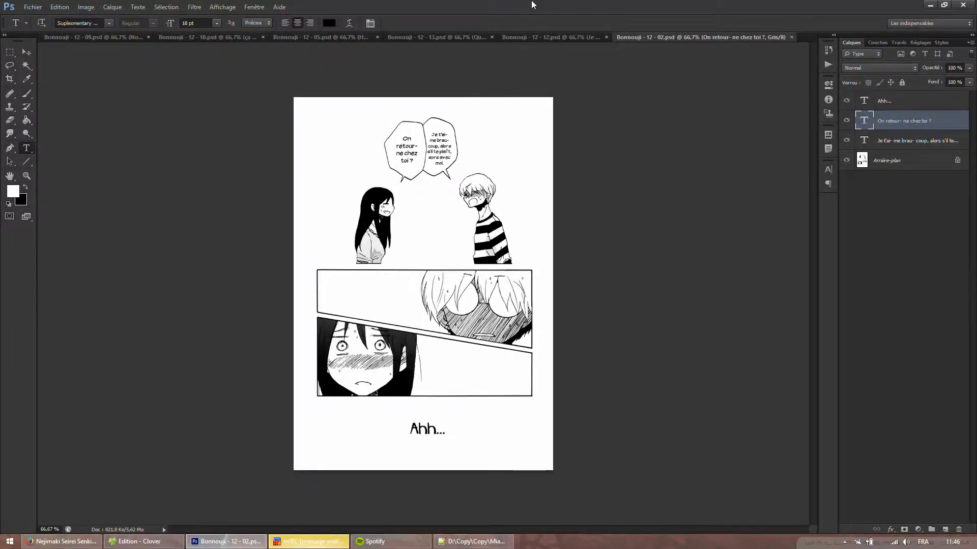
Correct the misspelled word to "beaucoup" in the boy's speech bubble on page 02, following the correction list.
{"action": "left_click_drag", "start_coordinate": [532, 4], "coordinate": [131, 37]}
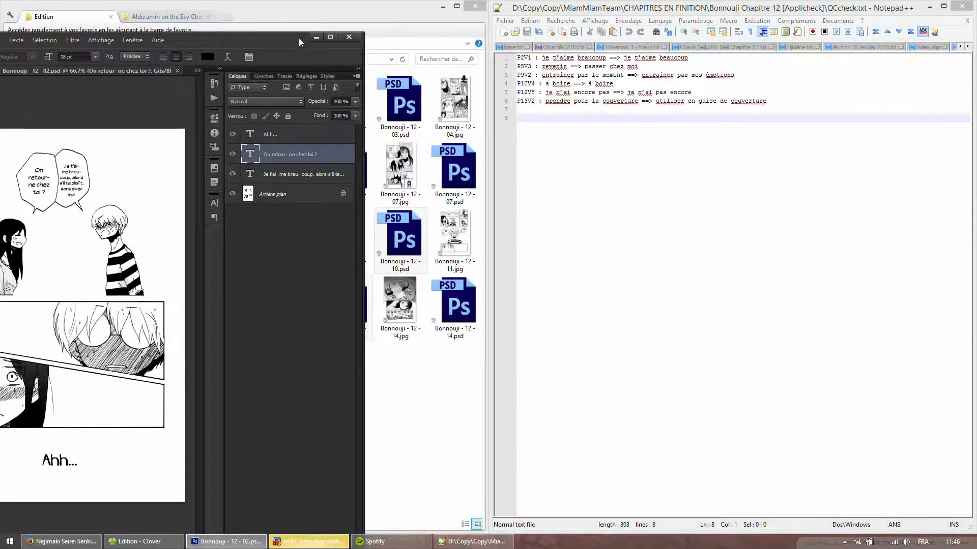
{"action": "left_click", "coordinate": [329, 37]}
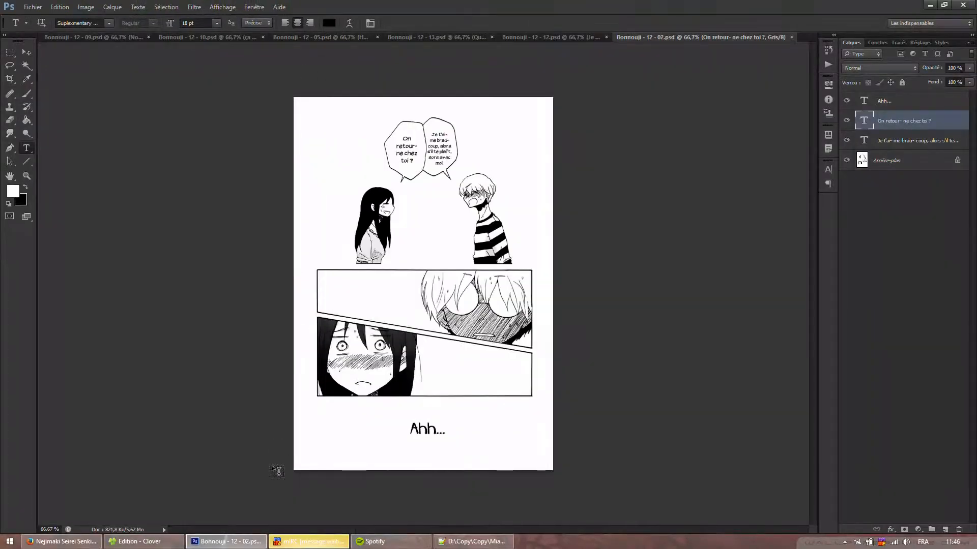
{"action": "left_click", "coordinate": [477, 542]}
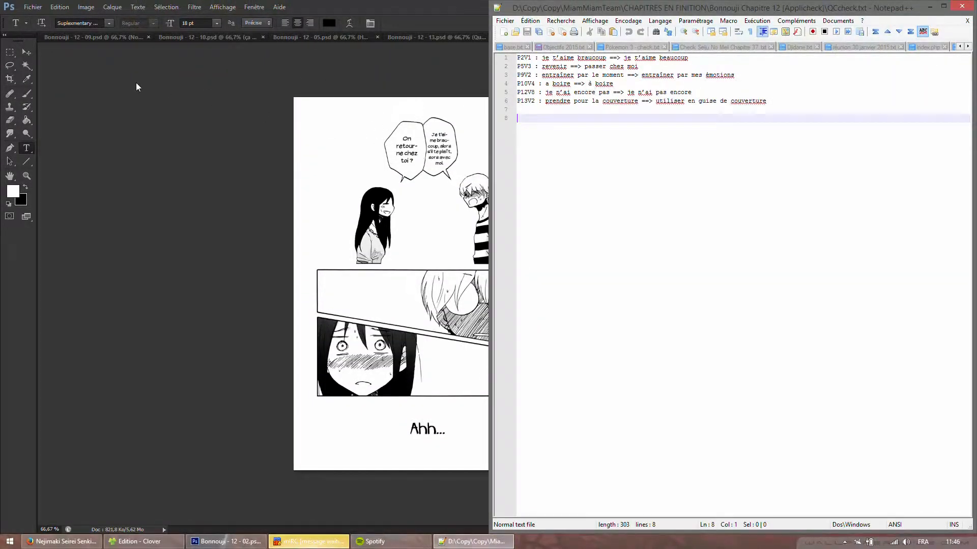
{"action": "left_click", "coordinate": [22, 154]}
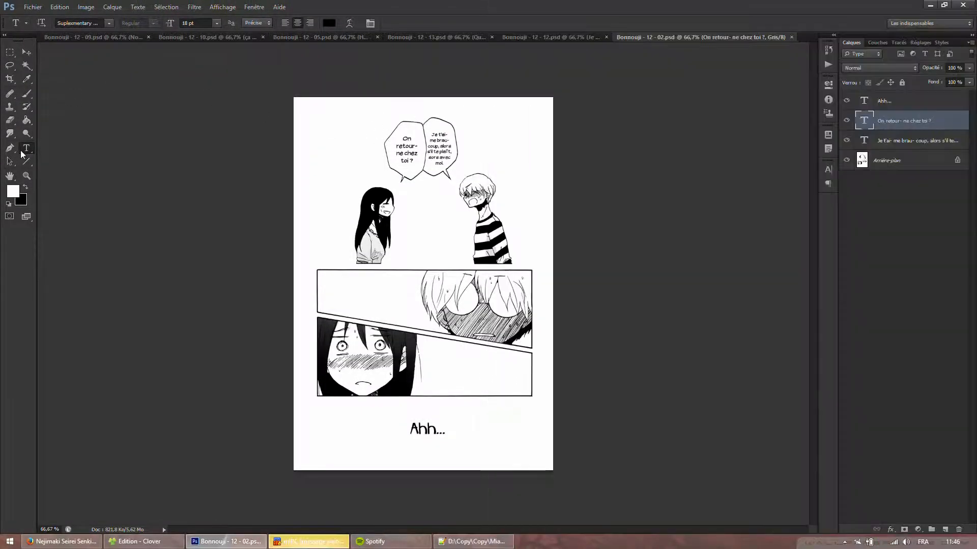
{"action": "left_click", "coordinate": [437, 145]}
{"action": "left_click_drag", "start_coordinate": [449, 170], "coordinate": [541, 174]}
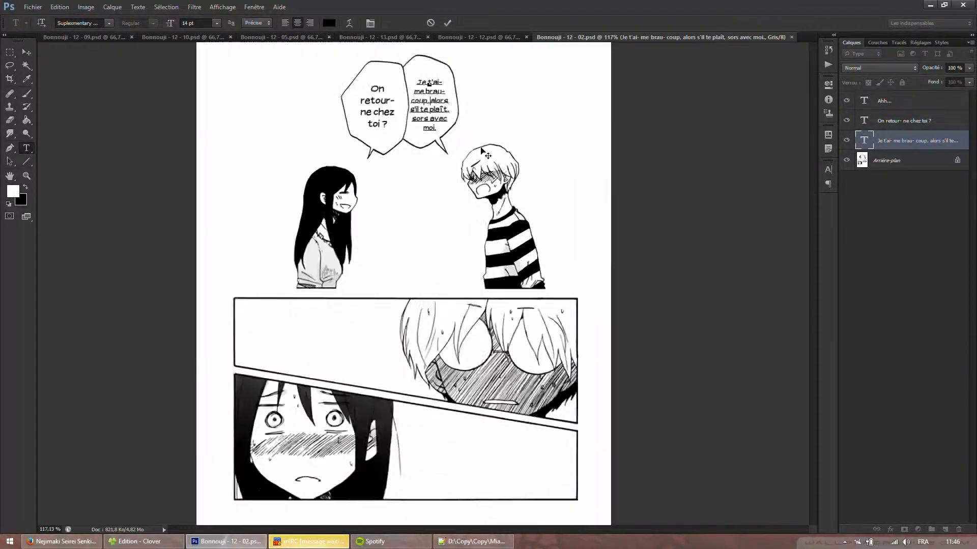
{"action": "type", "text": "e"}
{"action": "left_click", "coordinate": [447, 23]}
{"action": "key", "text": "ctrl+0"}
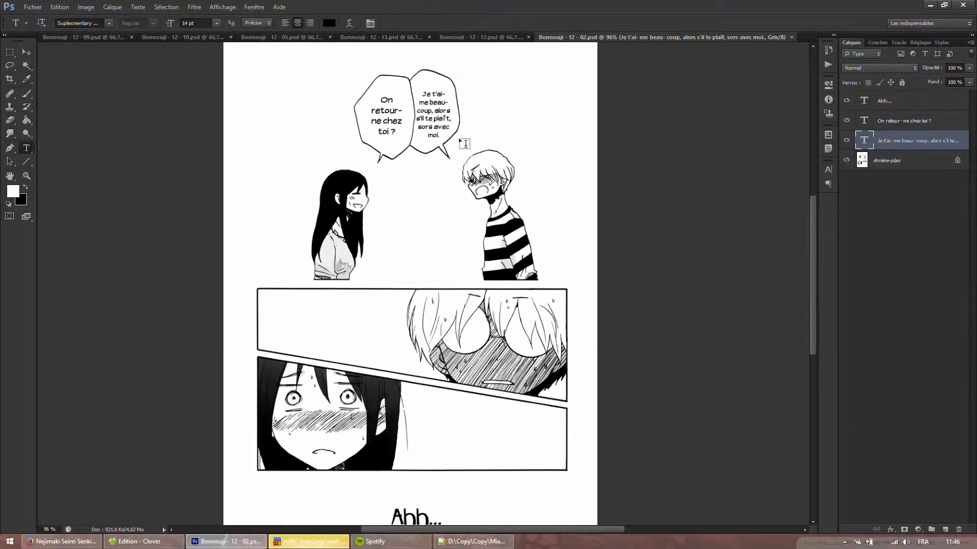
Save page 02 as a JPEG over the existing Bonnouji - 12 - 02.jpg and close the document.
{"action": "key", "text": "ctrl+shift+s"}
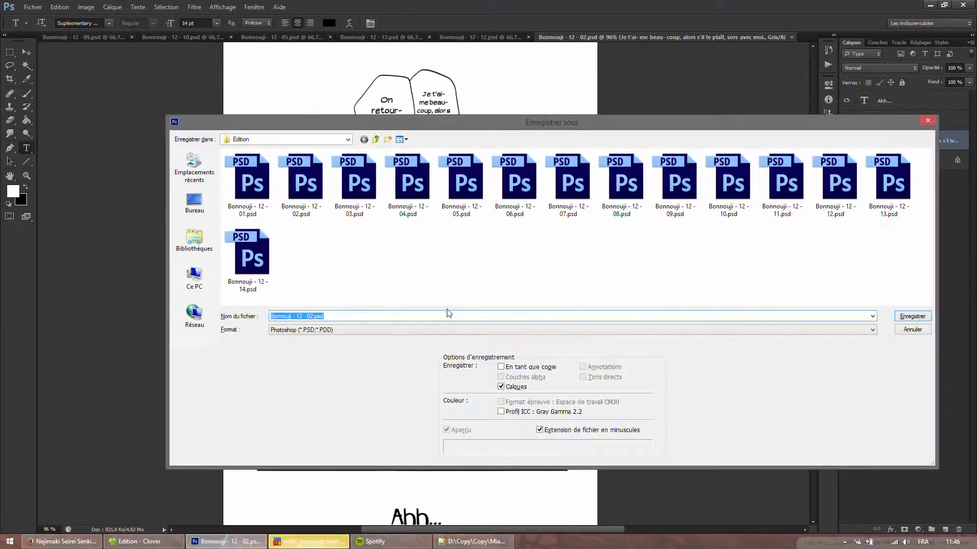
{"action": "left_click", "coordinate": [871, 329]}
{"action": "left_click", "coordinate": [865, 400]}
{"action": "left_click", "coordinate": [912, 316]}
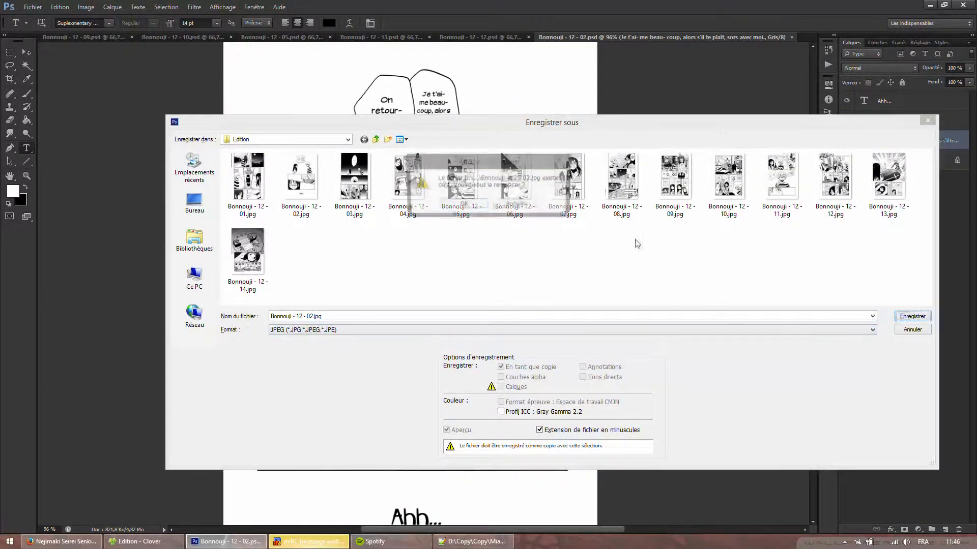
{"action": "left_click", "coordinate": [466, 207]}
{"action": "left_click", "coordinate": [473, 184]}
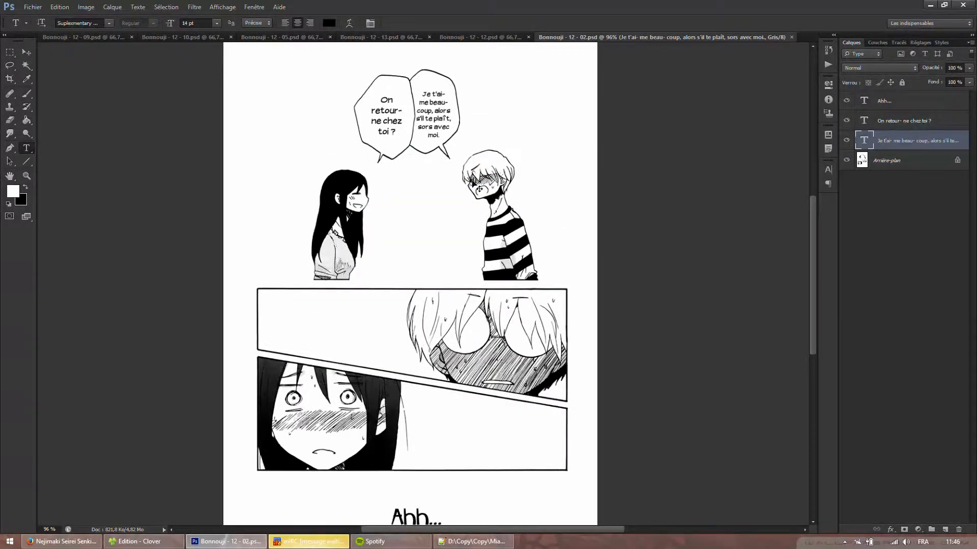
{"action": "key", "text": "ctrl+w"}
Switch to Notepad++ and copy the page 12 replacement text "je n'ai pas encore" from the correction list.
{"action": "left_click", "coordinate": [453, 541]}
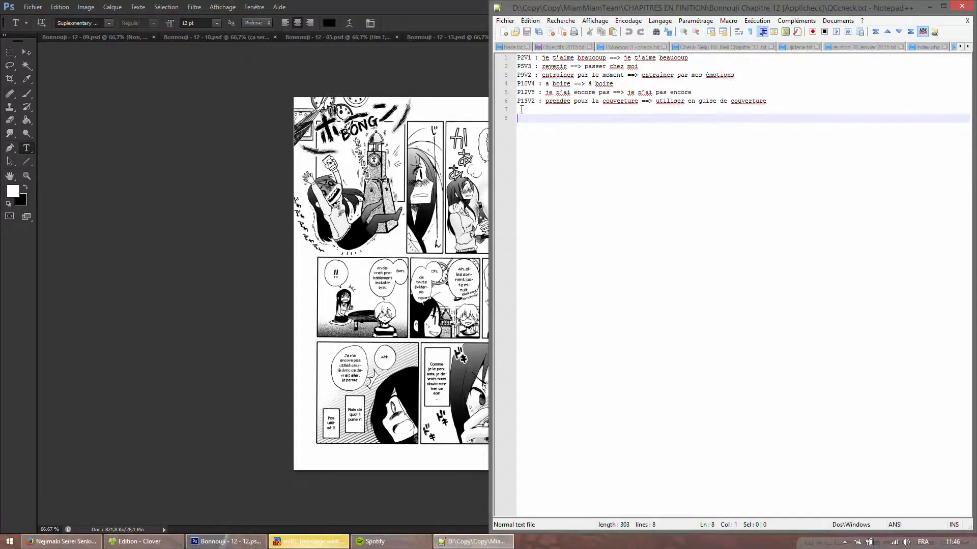
{"action": "left_click", "coordinate": [369, 5]}
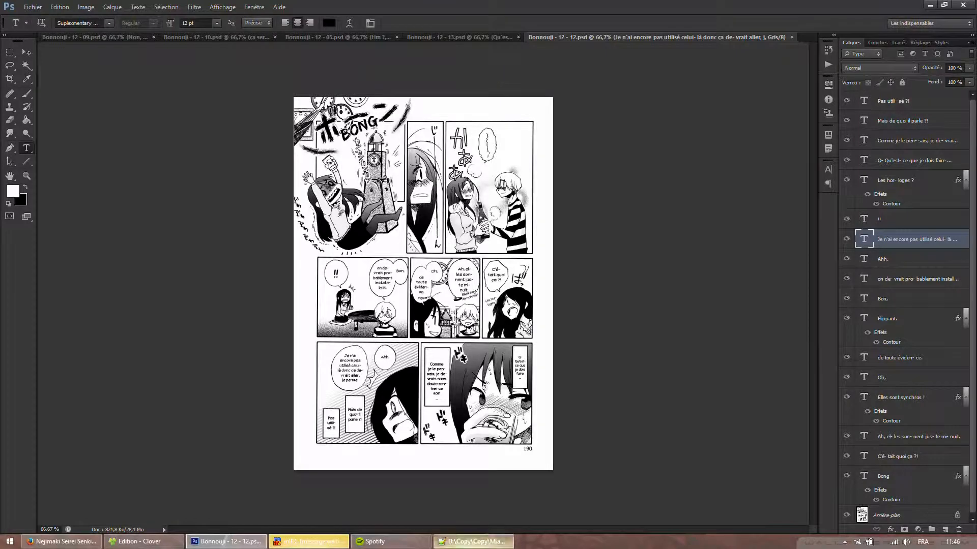
{"action": "left_click", "coordinate": [473, 542]}
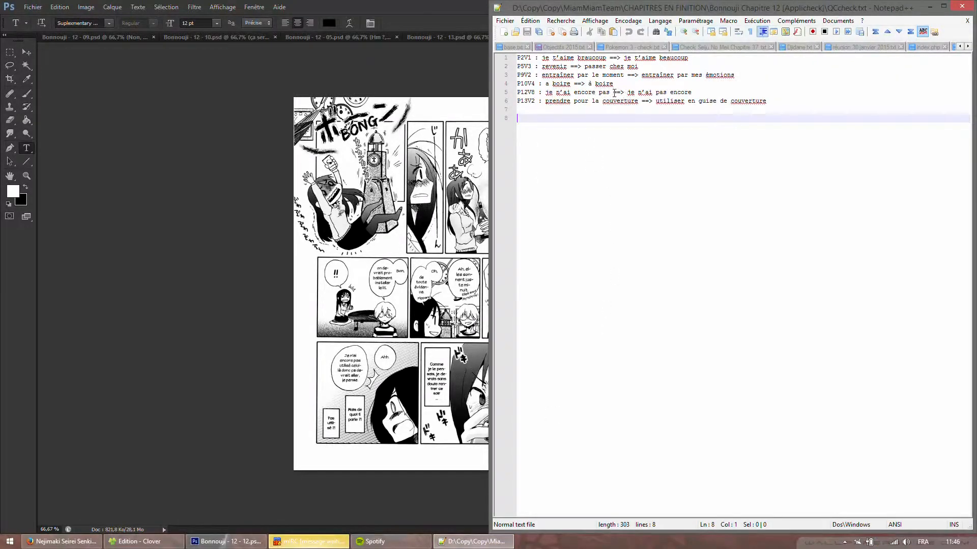
{"action": "left_click_drag", "start_coordinate": [627, 92], "coordinate": [709, 90]}
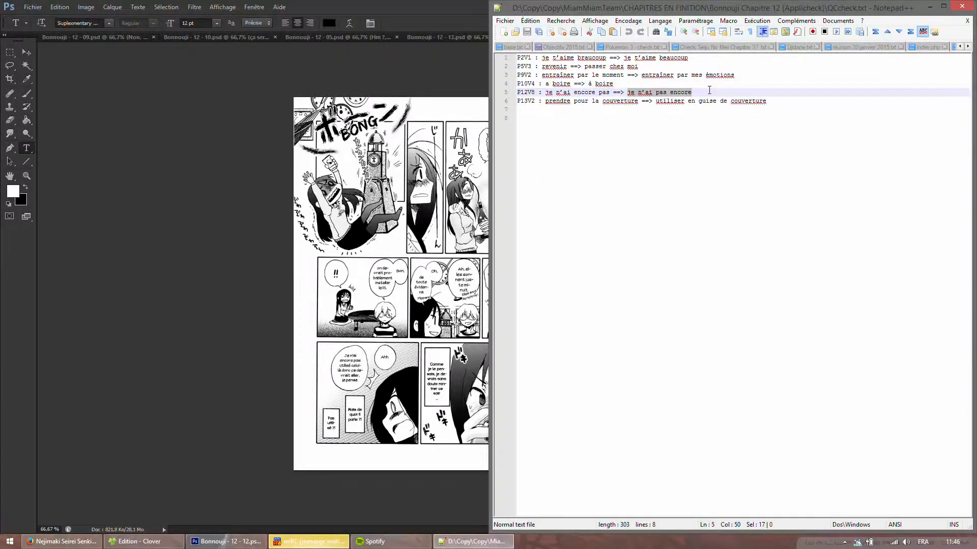
{"action": "key", "text": "ctrl+x"}
{"action": "left_click_drag", "start_coordinate": [627, 92], "coordinate": [704, 90]}
In Photoshop, replace "Je n'ai encore pas" in page 12's speech bubble with "je n'ai pas encore", breaking the line after "je n'ai".
{"action": "left_click", "coordinate": [409, 5]}
{"action": "scroll", "coordinate": [338, 361], "scroll_direction": "up", "scroll_amount": 10}
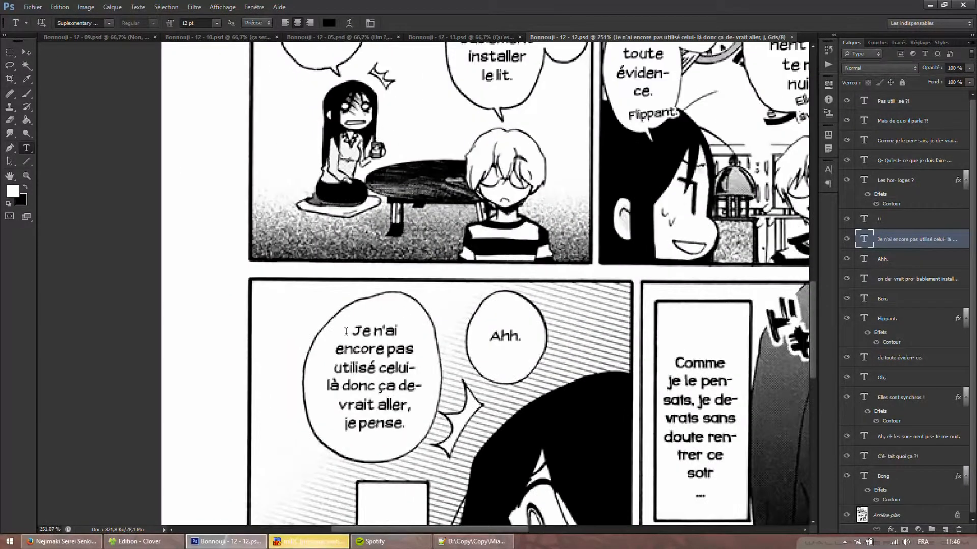
{"action": "left_click_drag", "start_coordinate": [345, 329], "coordinate": [428, 350]}
{"action": "key", "text": "ctrl+v"}
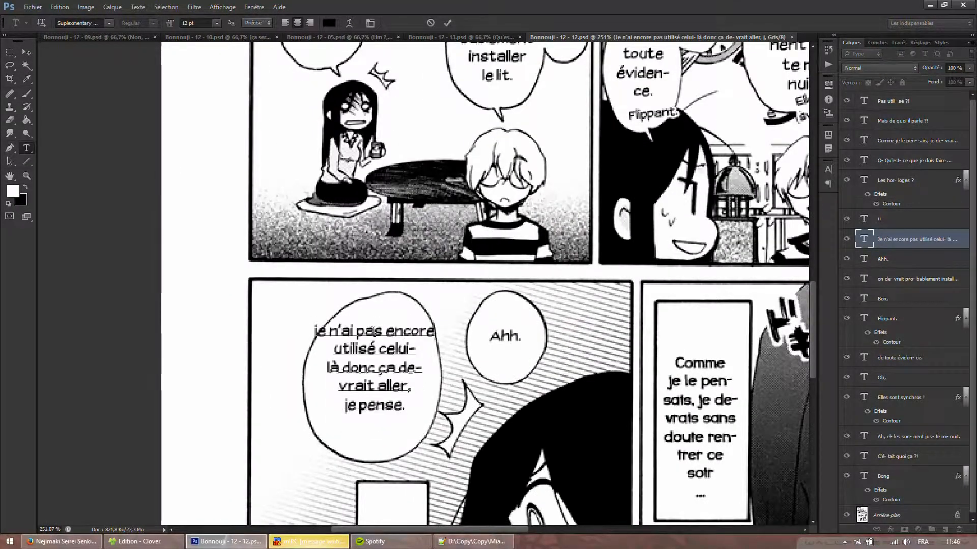
{"action": "left_click", "coordinate": [361, 331]}
{"action": "key", "text": "Return"}
{"action": "left_click", "coordinate": [447, 23]}
{"action": "scroll", "coordinate": [403, 390], "scroll_direction": "down", "scroll_amount": 3}
{"action": "scroll", "coordinate": [403, 389], "scroll_direction": "down", "scroll_amount": 2}
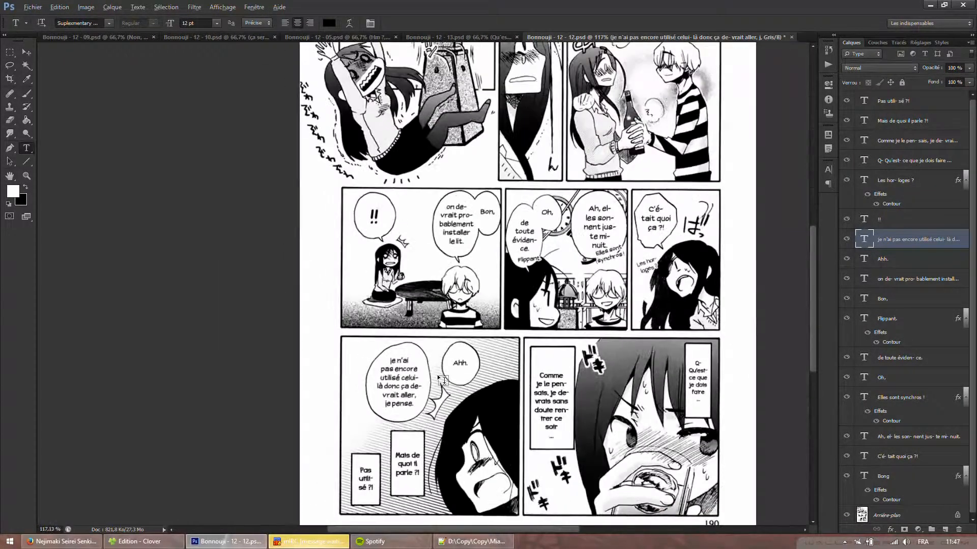
Save page 12 as a JPEG over the existing Bonnouji - 12 - 12.jpg and close the document.
{"action": "key", "text": "ctrl+shift+s"}
{"action": "left_click", "coordinate": [533, 332]}
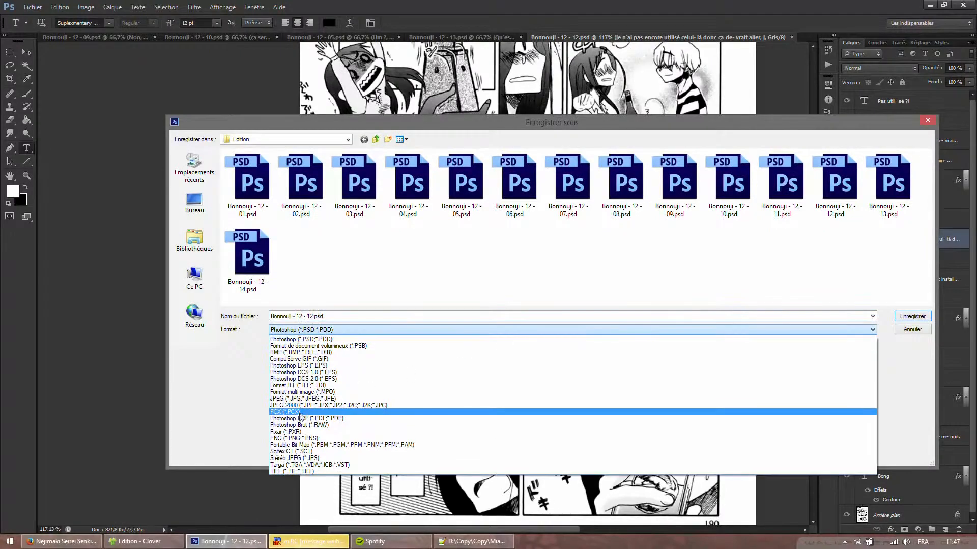
{"action": "left_click", "coordinate": [533, 400]}
{"action": "left_click", "coordinate": [912, 316]}
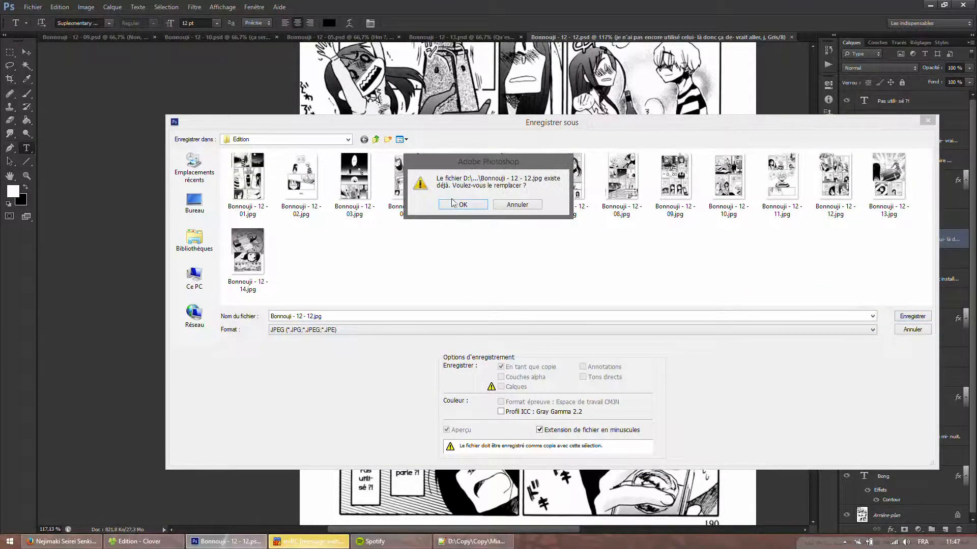
{"action": "left_click", "coordinate": [457, 205]}
{"action": "left_click", "coordinate": [464, 188]}
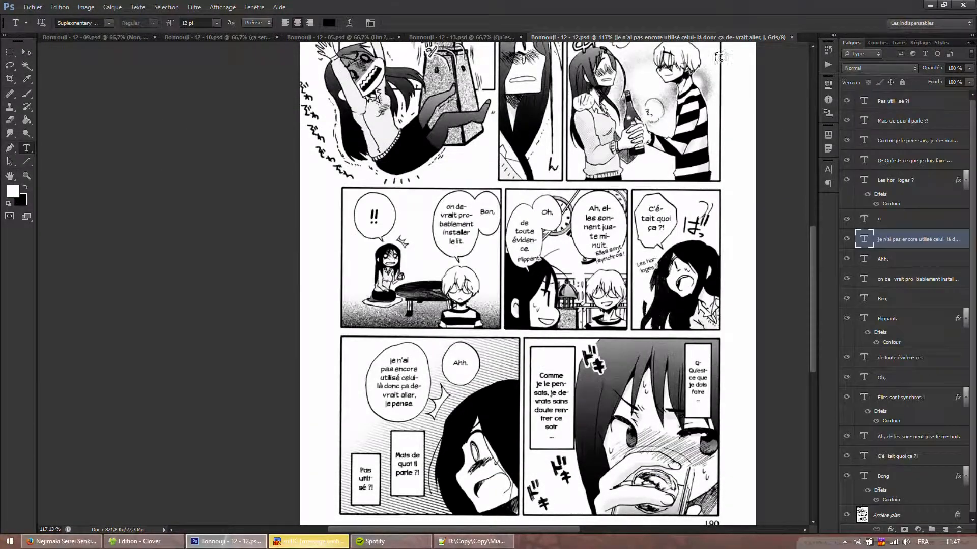
{"action": "left_click", "coordinate": [791, 37]}
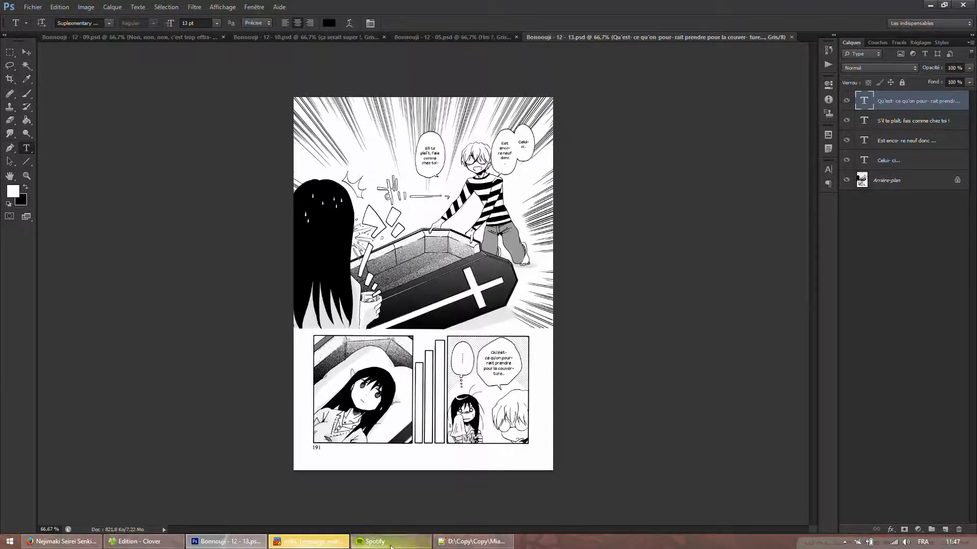
Switch to Notepad++ and copy the page 13 replacement text "utiliser en guise de couverture" from the correction list.
{"action": "left_click", "coordinate": [473, 541]}
{"action": "left_click", "coordinate": [398, 3]}
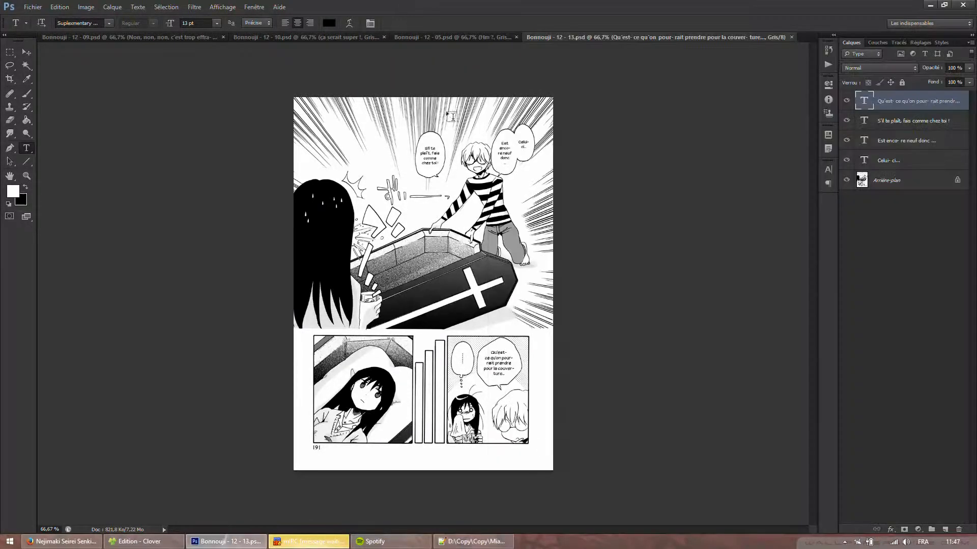
{"action": "left_click", "coordinate": [473, 541]}
{"action": "left_click_drag", "start_coordinate": [656, 101], "coordinate": [788, 99]}
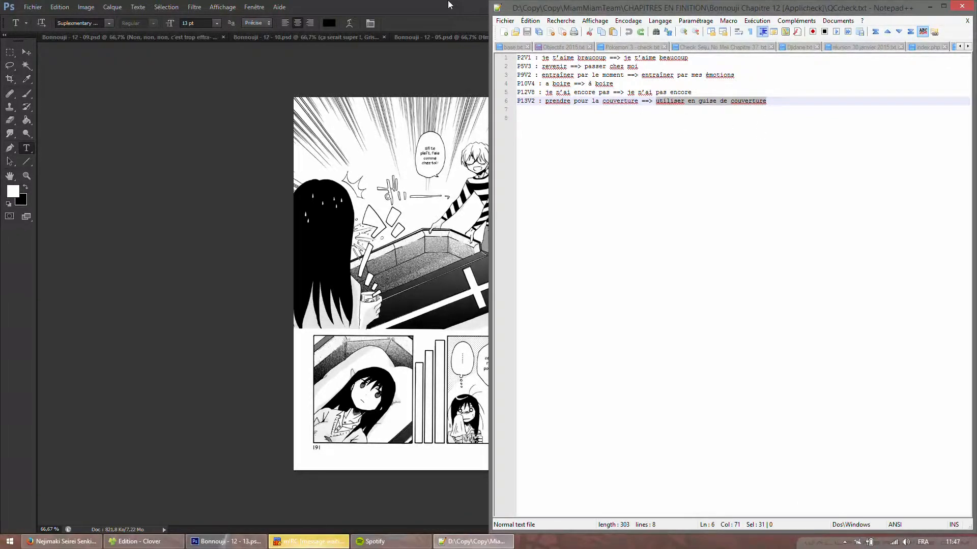
Switch to Photoshop and replace "prendre pour la couverture" in page 13's last speech bubble with the copied "utiliser en guise de couverture".
{"action": "left_click", "coordinate": [414, 5]}
{"action": "scroll", "coordinate": [486, 203], "scroll_direction": "up", "scroll_amount": 6}
{"action": "scroll", "coordinate": [494, 305], "scroll_direction": "down", "scroll_amount": 4}
{"action": "scroll", "coordinate": [502, 431], "scroll_direction": "up", "scroll_amount": 1}
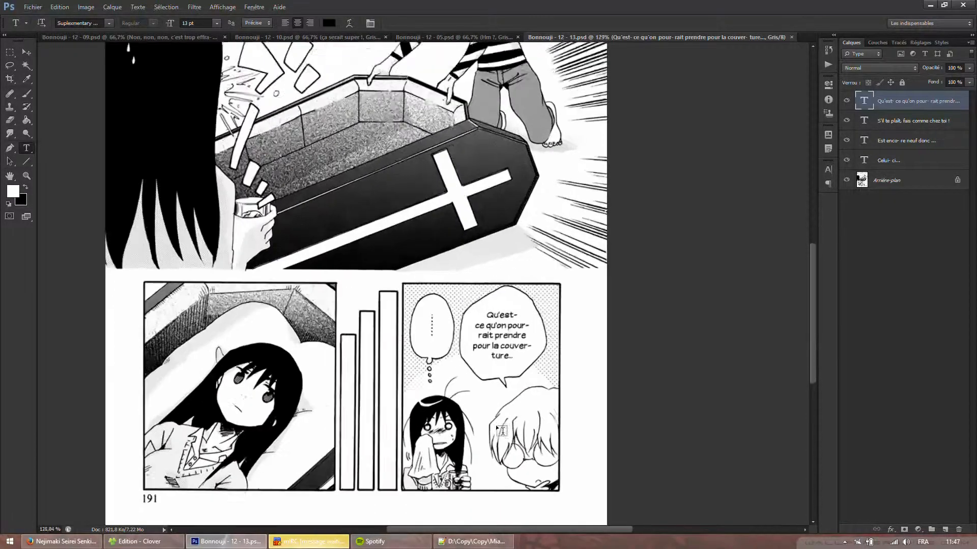
{"action": "scroll", "coordinate": [502, 431], "scroll_direction": "up", "scroll_amount": 5}
{"action": "left_click", "coordinate": [473, 541]}
{"action": "left_click", "coordinate": [471, 4]}
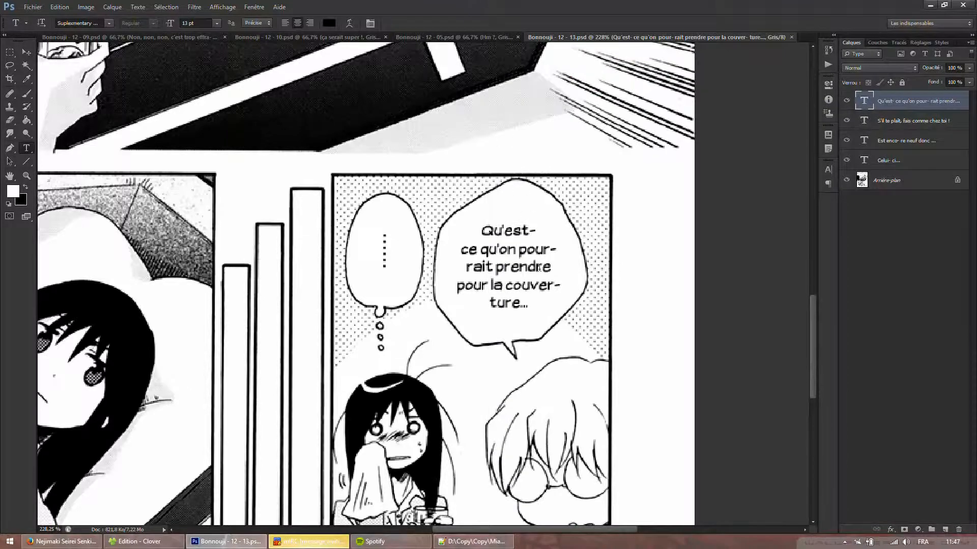
{"action": "left_click_drag", "start_coordinate": [507, 278], "coordinate": [521, 303]}
{"action": "key", "text": "ctrl+v"}
{"action": "scroll", "coordinate": [540, 303], "scroll_direction": "up", "scroll_amount": 3}
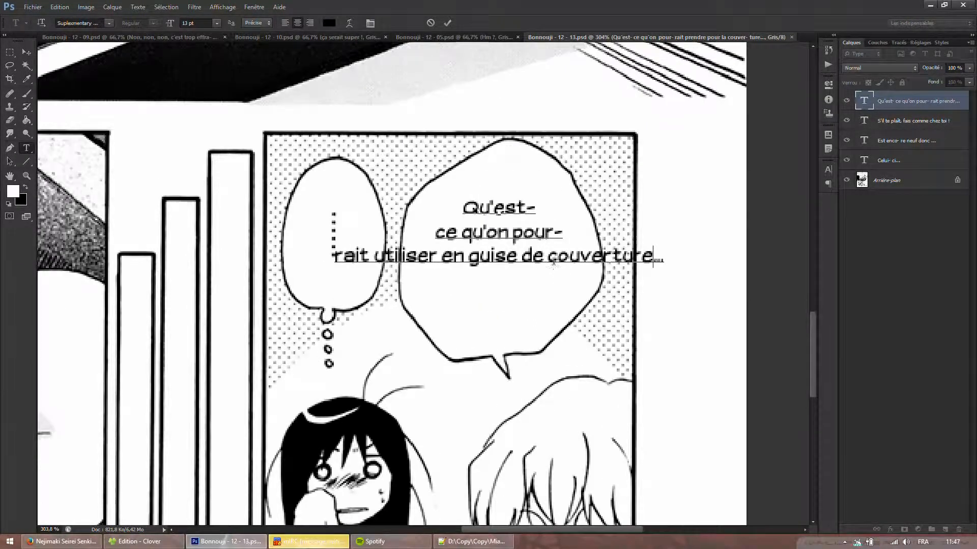
Break the pasted bubble text into separate lines after "utiliser" and after "de".
{"action": "left_click", "coordinate": [547, 256]}
{"action": "key", "text": "Return"}
{"action": "left_click", "coordinate": [503, 256]}
{"action": "key", "text": "Return"}
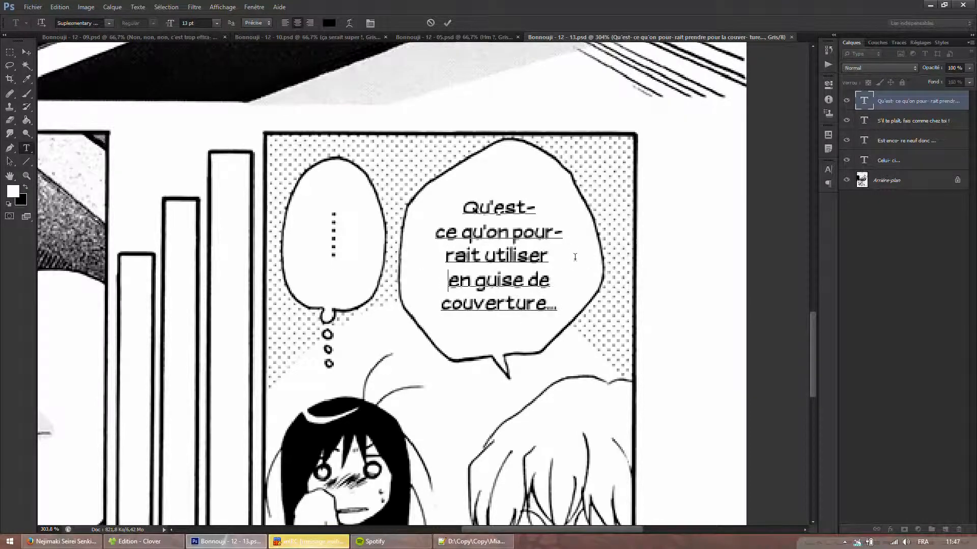
Reflow the start of the bubble text into the lines "Qu'est-ce" and "qu'on pourrait", removing the hyphen in "pour-rait".
{"action": "left_click", "coordinate": [470, 235]}
{"action": "key", "text": "Return"}
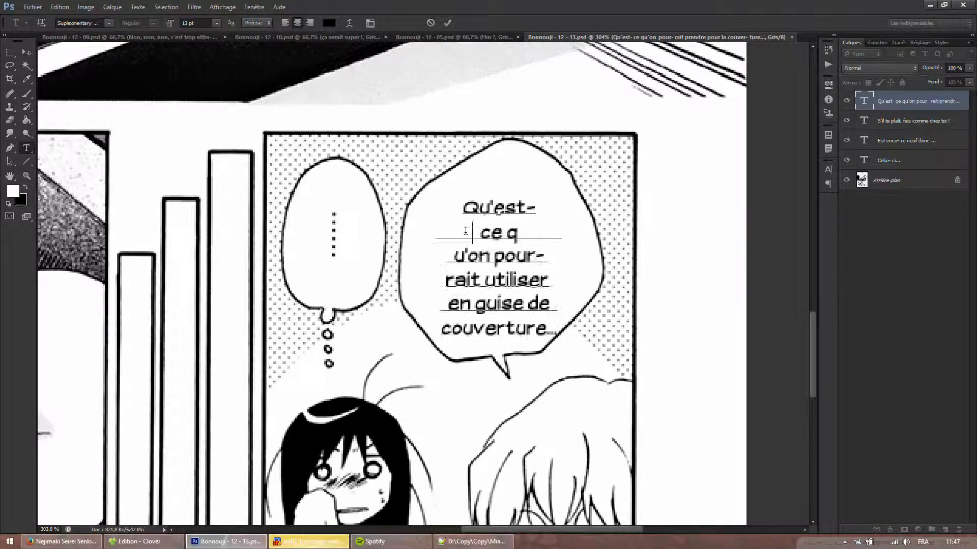
{"action": "key", "text": "BackSpace"}
{"action": "left_click", "coordinate": [458, 235]}
{"action": "key", "text": "Return"}
{"action": "key", "text": "BackSpace"}
{"action": "left_click", "coordinate": [443, 254]}
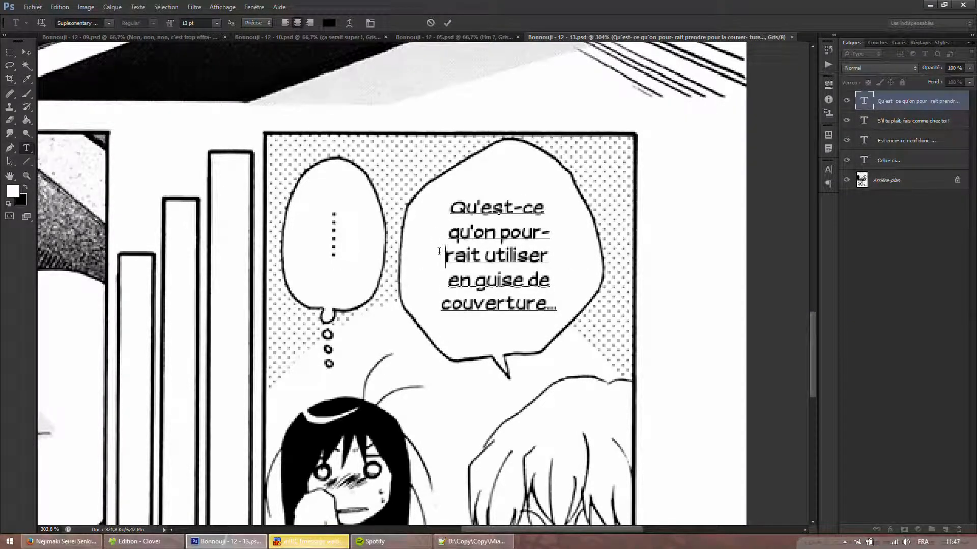
{"action": "key", "text": "BackSpace"}
{"action": "key", "text": "BackSpace"}
{"action": "left_click", "coordinate": [533, 234]}
{"action": "key", "text": "Return"}
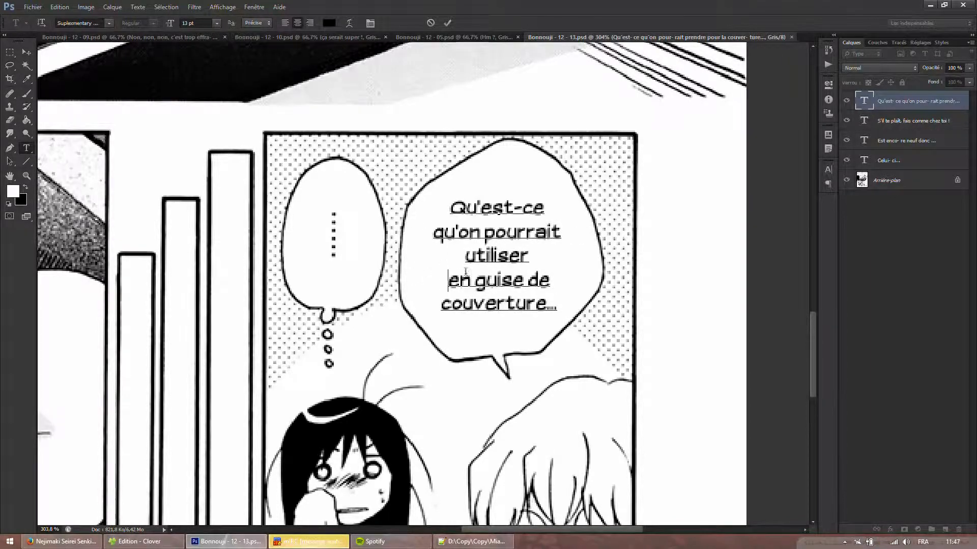
Reflow the rest of the bubble text into the lines "utiliser en guise" and "de couverture...", without any stray character.
{"action": "key", "text": "BackSpace"}
{"action": "left_click", "coordinate": [561, 255]}
{"action": "key", "text": "Return"}
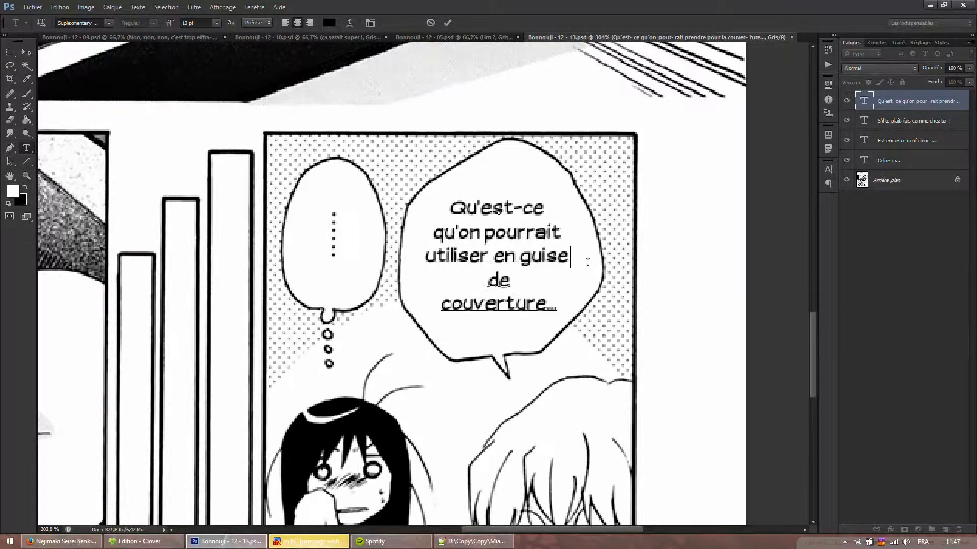
{"action": "left_click", "coordinate": [433, 304]}
{"action": "key", "text": "BackSpace"}
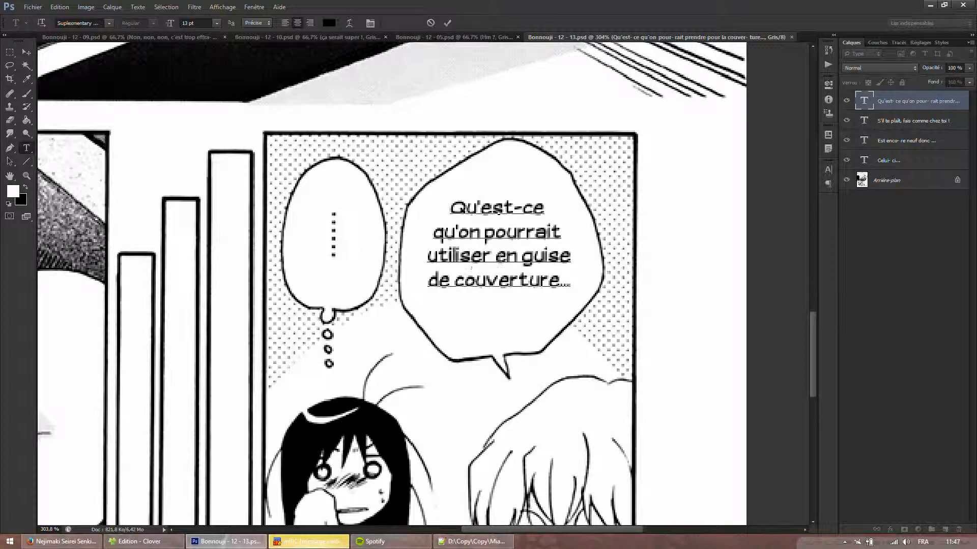
{"action": "type", "text": "ù"}
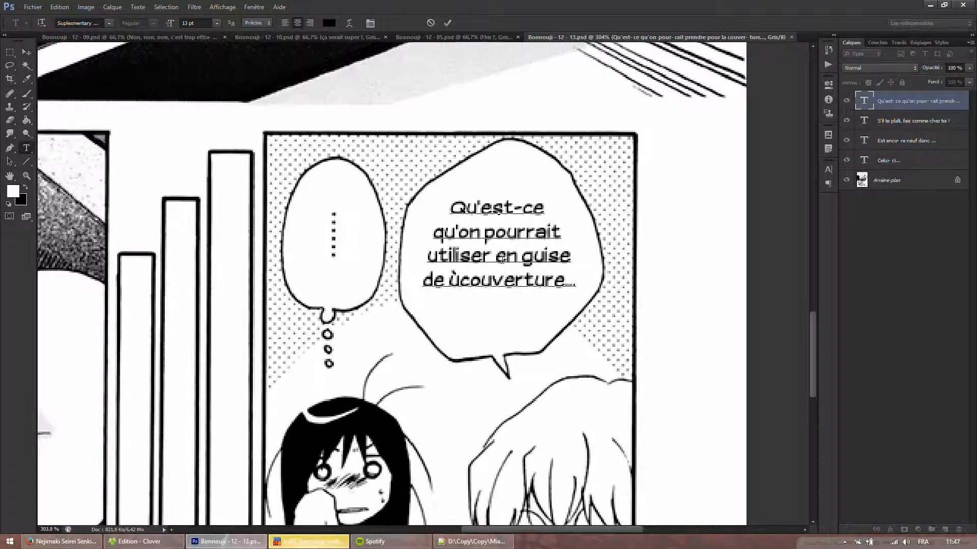
{"action": "left_click", "coordinate": [446, 23]}
{"action": "left_click", "coordinate": [462, 289]}
{"action": "key", "text": "BackSpace"}
Try a five-line layout that hyphenates "pour-rait" and ends with "en guise de" and "couverture...", shifted slightly up in the bubble.
{"action": "left_click", "coordinate": [527, 233]}
{"action": "type", "text": "-"}
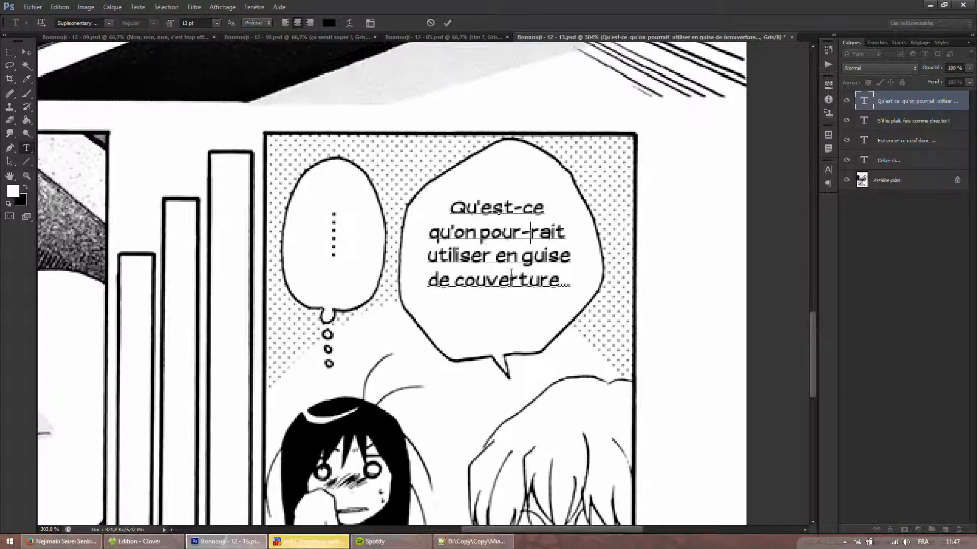
{"action": "key", "text": "Return"}
{"action": "left_click", "coordinate": [496, 282]}
{"action": "key", "text": "Return"}
{"action": "key", "text": "Up"}
{"action": "key", "text": "BackSpace"}
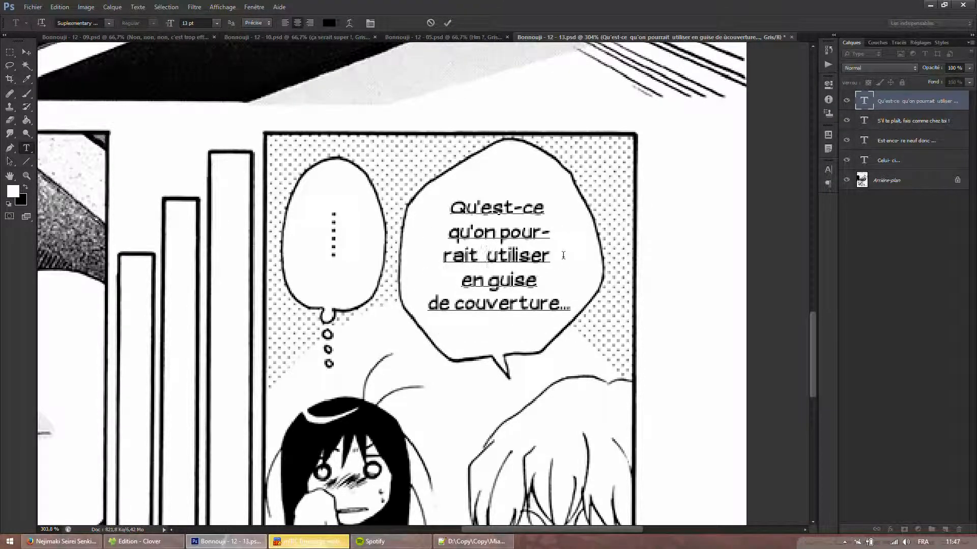
{"action": "left_click", "coordinate": [454, 303]}
{"action": "key", "text": "Return"}
{"action": "key", "text": "BackSpace"}
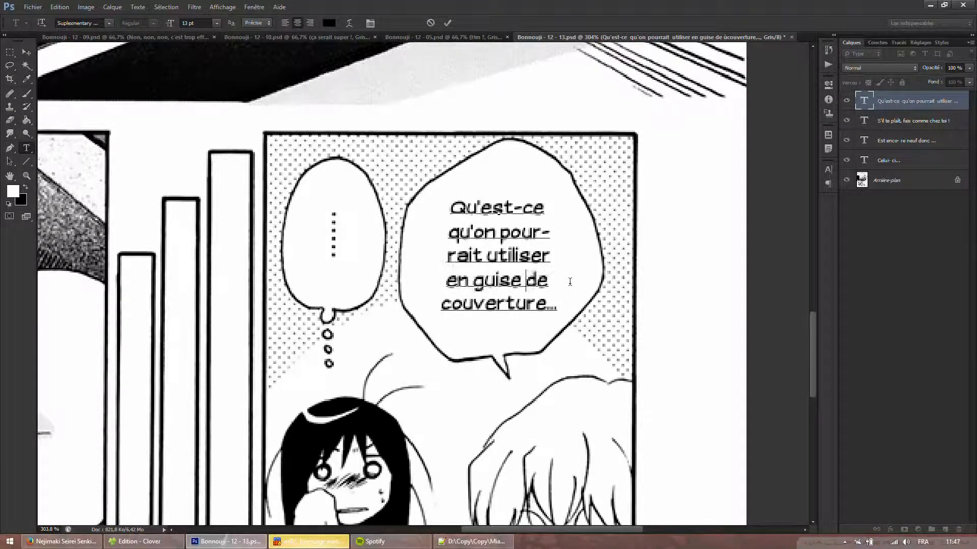
{"action": "left_click_drag", "start_coordinate": [623, 344], "coordinate": [622, 338]}
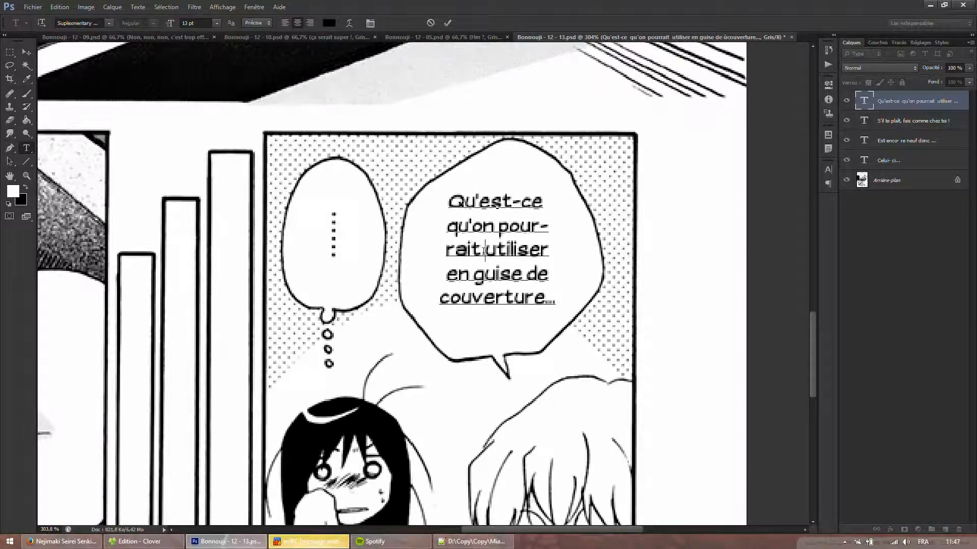
Rejoin "pourrait" without the hyphen on the second line and start a new line before "utiliser".
{"action": "key", "text": "Return"}
{"action": "left_click", "coordinate": [538, 234]}
{"action": "key", "text": "Delete"}
{"action": "key", "text": "Delete"}
{"action": "left_click", "coordinate": [561, 227]}
{"action": "key", "text": "BackSpace"}
Wrap the remaining text as "utiliser en guise" and "de couverture...", move it down to the bubble's centre and commit the edit.
{"action": "left_click", "coordinate": [437, 275]}
{"action": "key", "text": "BackSpace"}
{"action": "left_click", "coordinate": [561, 251]}
{"action": "key", "text": "Return"}
{"action": "left_click", "coordinate": [433, 293]}
{"action": "key", "text": "BackSpace"}
{"action": "left_click", "coordinate": [584, 249]}
{"action": "key", "text": "BackSpace"}
{"action": "left_click", "coordinate": [579, 230]}
{"action": "left_click_drag", "start_coordinate": [613, 340], "coordinate": [619, 362]}
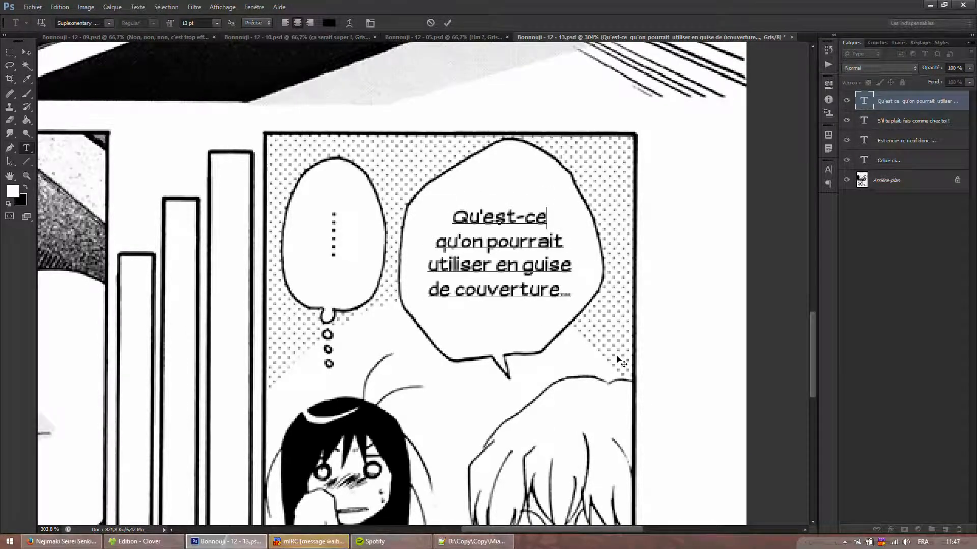
{"action": "left_click", "coordinate": [447, 23]}
Save page 13, export it as JPEG over the existing Bonnouji - 12 - 13.jpg, and close the document.
{"action": "double_click", "coordinate": [27, 175]}
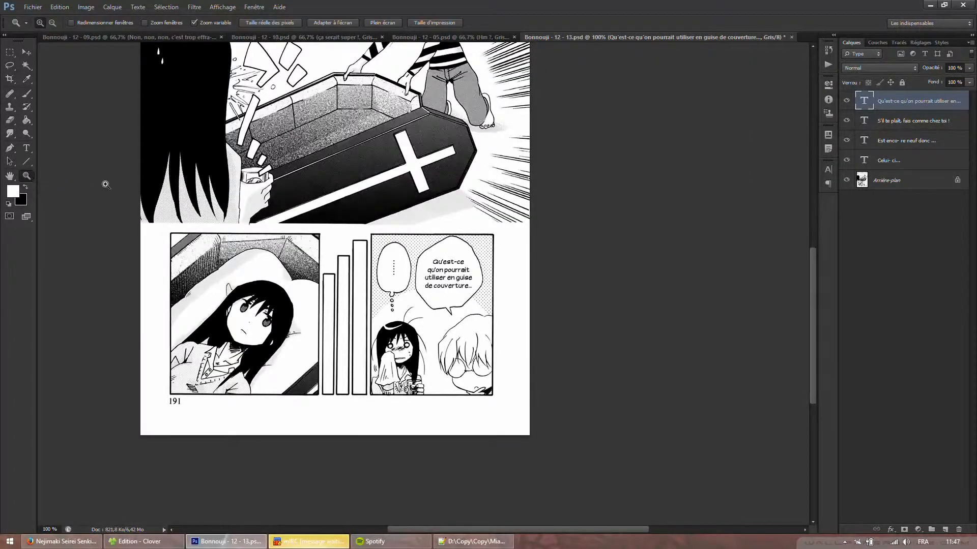
{"action": "scroll", "coordinate": [105, 185], "scroll_direction": "up", "scroll_amount": 5}
{"action": "key", "text": "ctrl+s"}
{"action": "key", "text": "ctrl+shift+s"}
{"action": "left_click", "coordinate": [331, 330]}
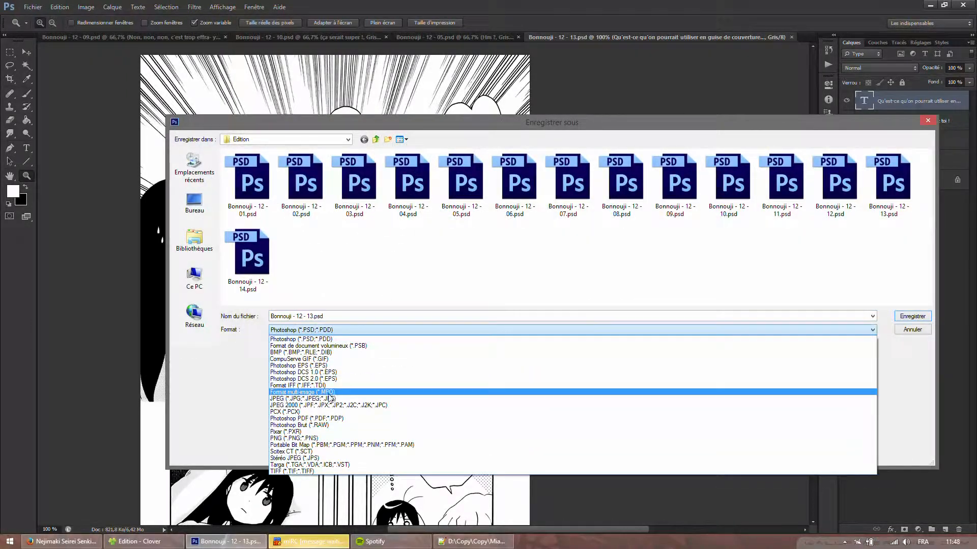
{"action": "left_click", "coordinate": [334, 399]}
{"action": "left_click", "coordinate": [918, 320]}
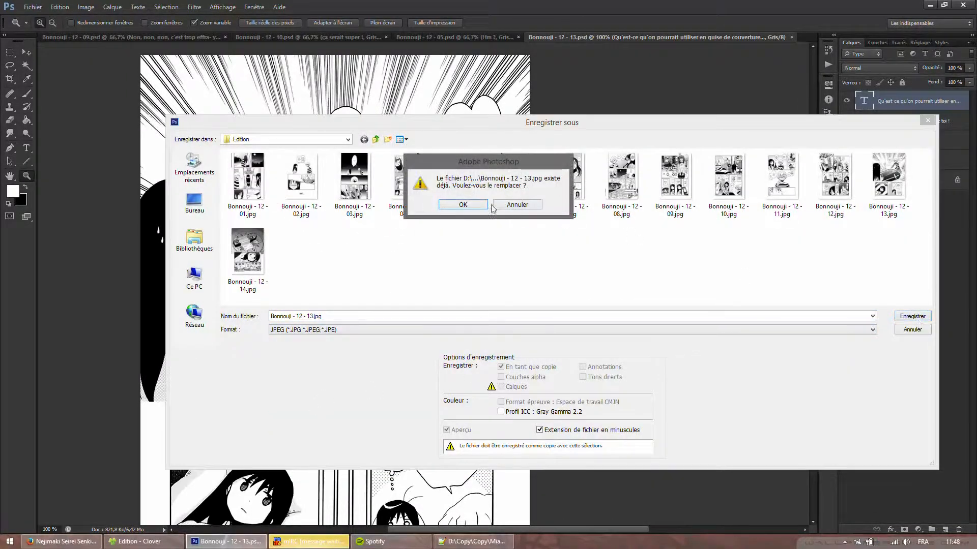
{"action": "left_click", "coordinate": [473, 205]}
{"action": "key", "text": "Return"}
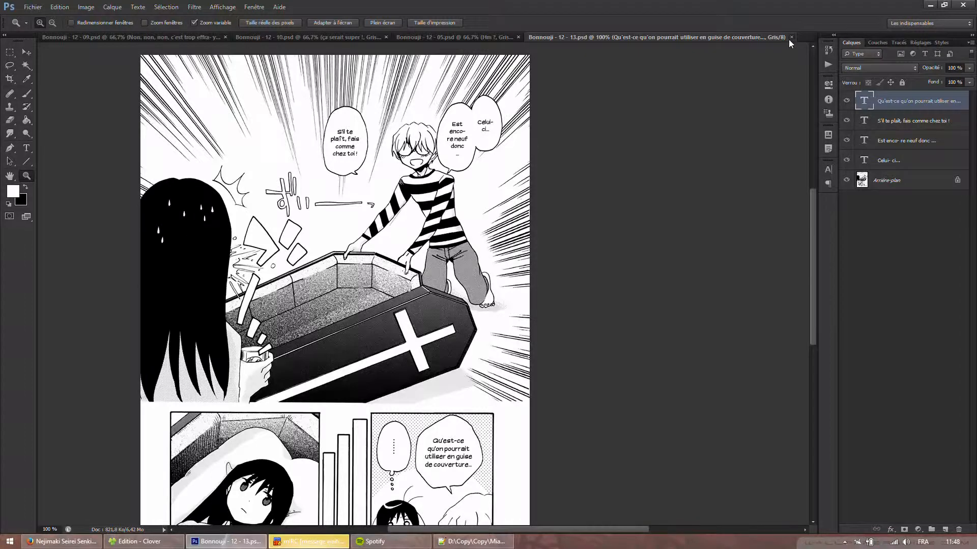
{"action": "left_click", "coordinate": [790, 37]}
Switch to Notepad++ and copy the page 5 replacement text "passer chez moi" from the correction list.
{"action": "scroll", "coordinate": [452, 180], "scroll_direction": "up", "scroll_amount": 3}
{"action": "left_click", "coordinate": [473, 541]}
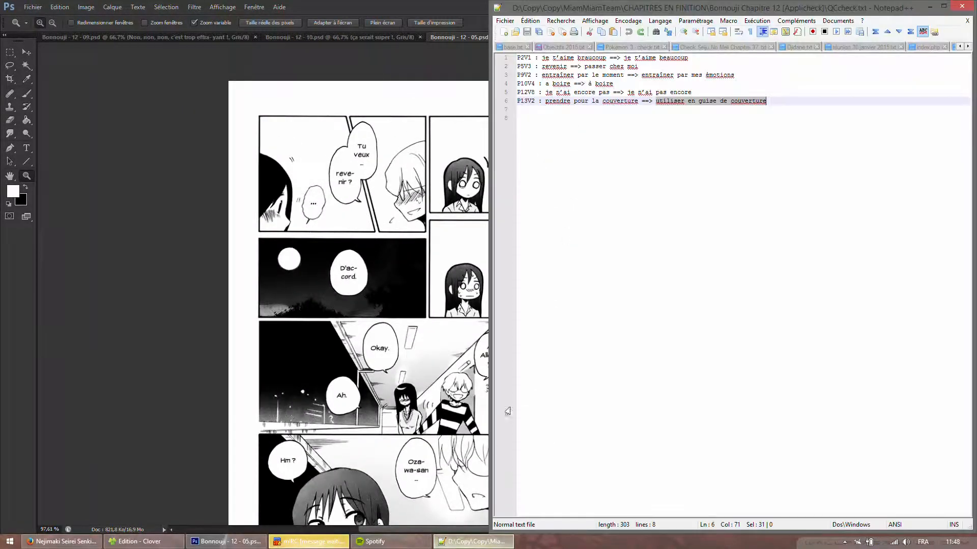
{"action": "left_click_drag", "start_coordinate": [585, 66], "coordinate": [646, 66]}
{"action": "key", "text": "ctrl+c"}
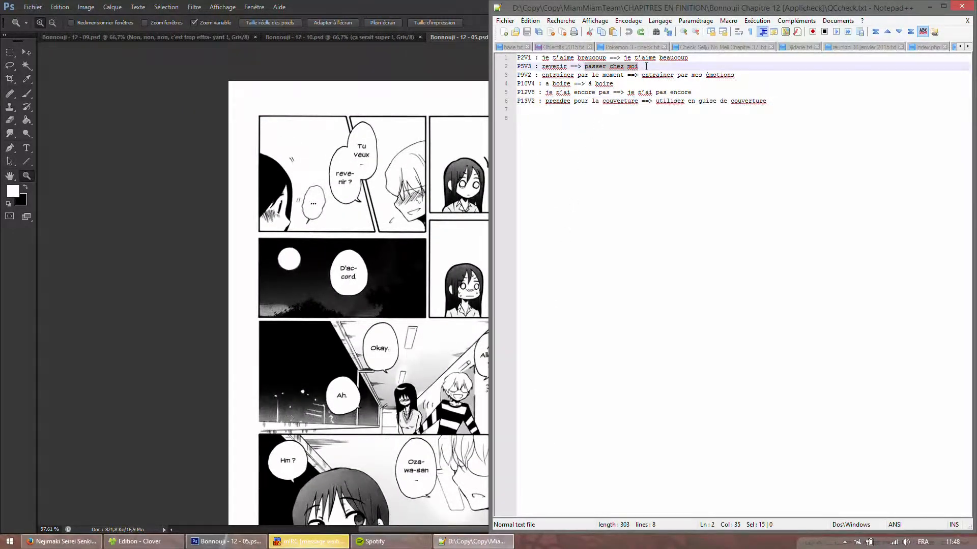
In Photoshop, replace "reve-nir ?" in page 5's first panel with "passer chez moi ?", broken into three lines.
{"action": "left_click", "coordinate": [425, 4]}
{"action": "scroll", "coordinate": [310, 188], "scroll_direction": "up", "scroll_amount": 12}
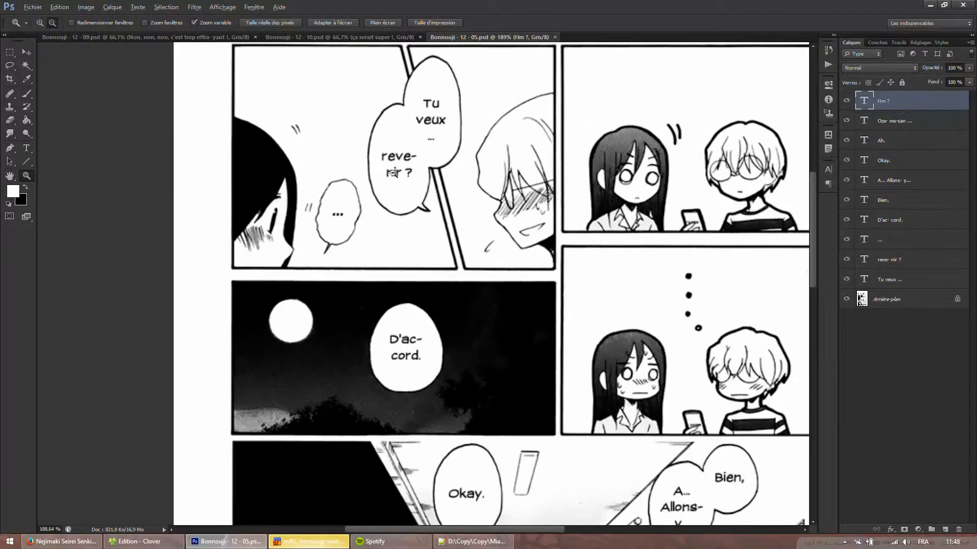
{"action": "left_click", "coordinate": [27, 148]}
{"action": "left_click", "coordinate": [376, 148]}
{"action": "key", "text": "ctrl+a"}
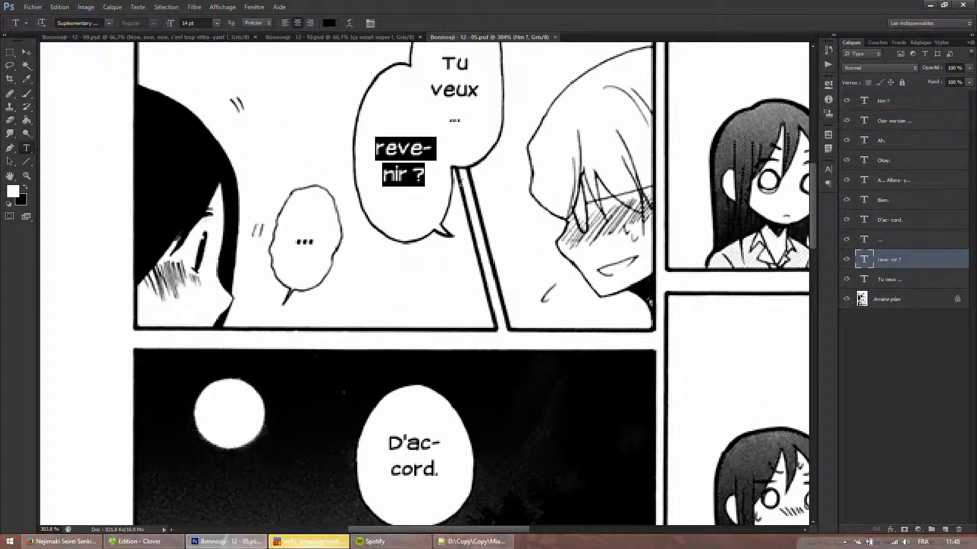
{"action": "key", "text": "ctrl+v"}
{"action": "key", "text": "Return"}
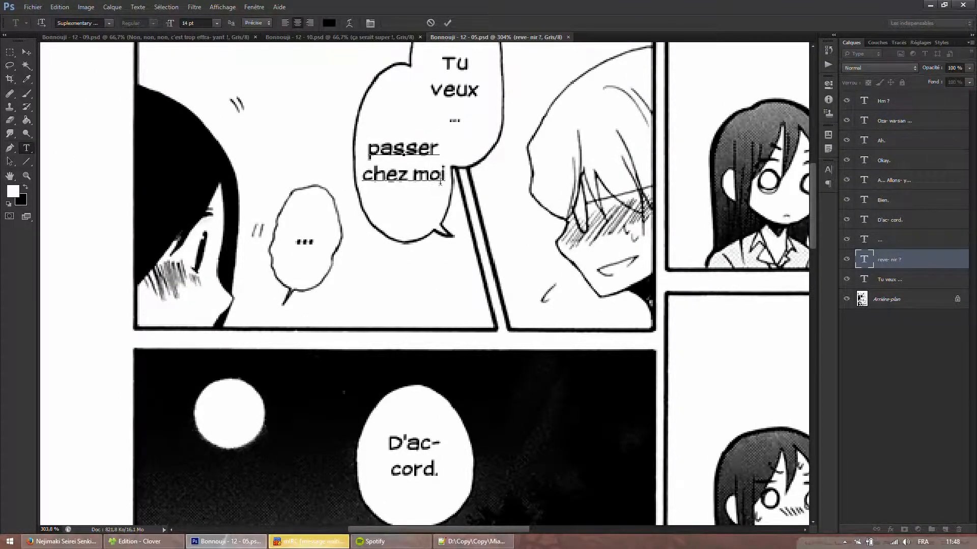
{"action": "type", "text": "?"}
{"action": "left_click", "coordinate": [412, 174]}
{"action": "key", "text": "Return"}
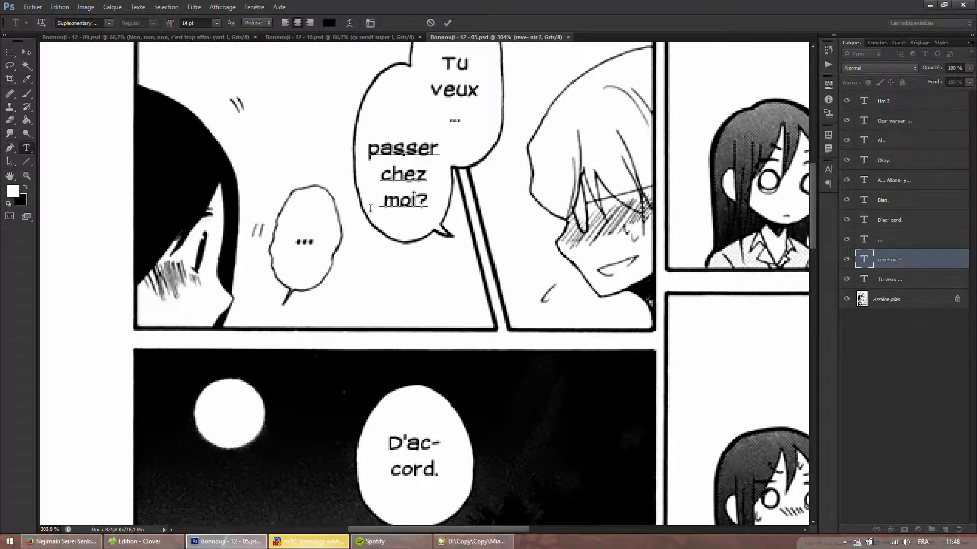
{"action": "left_click", "coordinate": [381, 198]}
{"action": "key", "text": "BackSpace"}
Set the "passer chez moi ?" text to 12 pt and reposition it so it sits centred in its speech bubble.
{"action": "left_click", "coordinate": [433, 150]}
{"action": "left_click_drag", "start_coordinate": [448, 201], "coordinate": [447, 169]}
{"action": "key", "text": "ctrl+a"}
{"action": "left_click", "coordinate": [205, 24]}
{"action": "key", "text": "Down"}
{"action": "key", "text": "Down"}
{"action": "left_click_drag", "start_coordinate": [250, 129], "coordinate": [251, 149]}
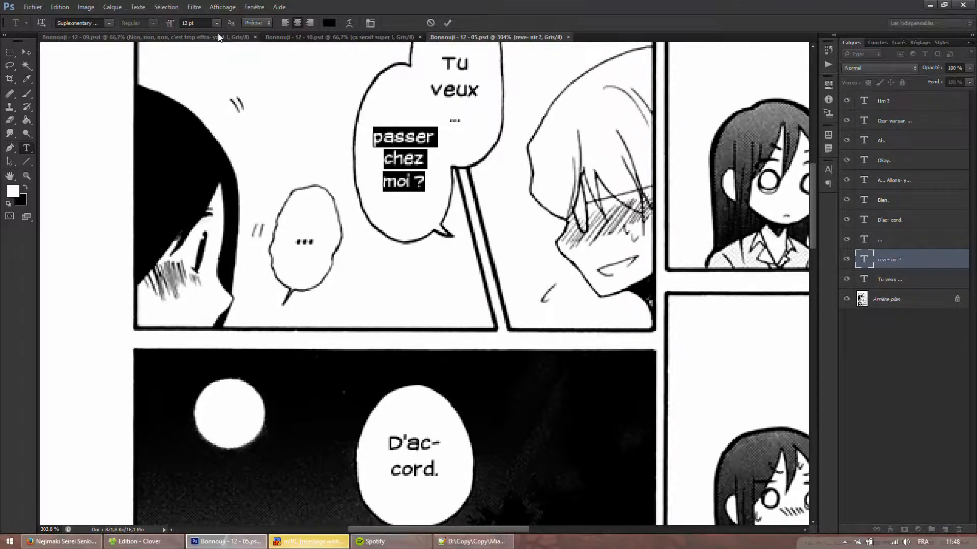
{"action": "left_click", "coordinate": [23, 54]}
{"action": "key", "text": "Right"}
{"action": "key", "text": "Left"}
{"action": "key", "text": "Up"}
{"action": "key", "text": "Left"}
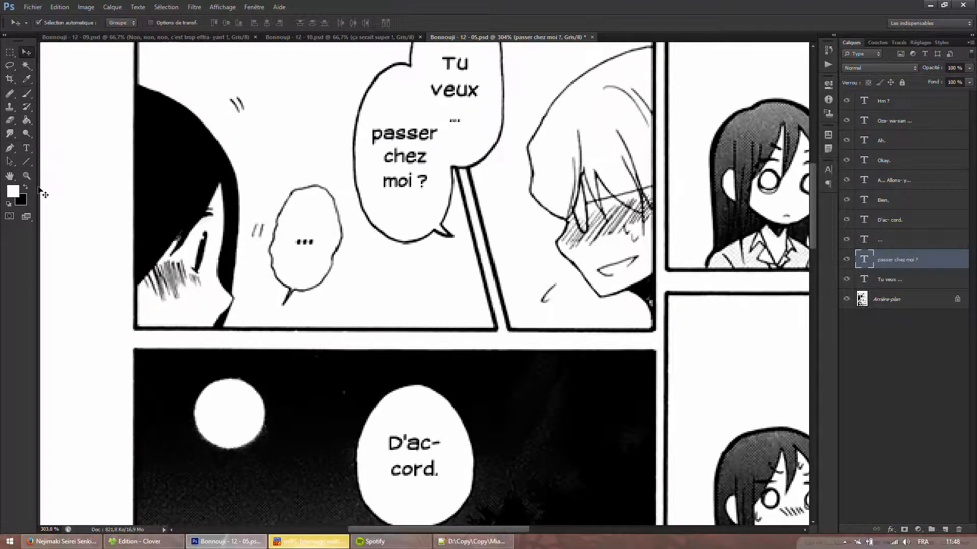
{"action": "double_click", "coordinate": [27, 176]}
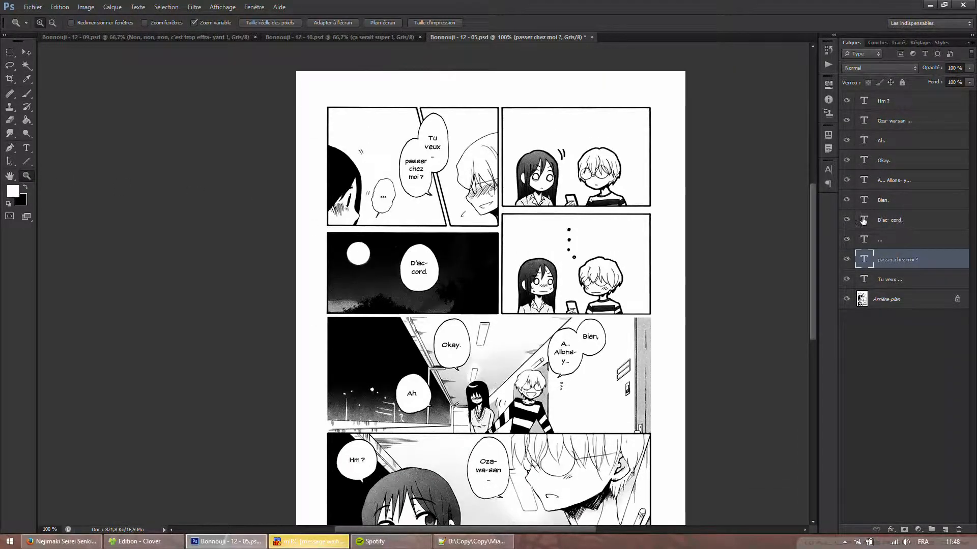
{"action": "left_click", "coordinate": [900, 224]}
{"action": "left_click", "coordinate": [26, 52]}
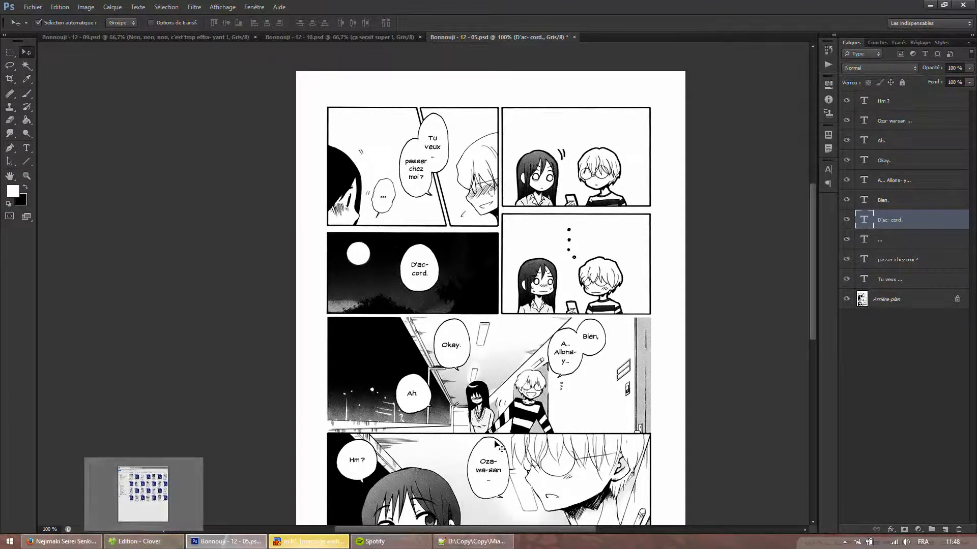
Reflow the name in the last panel's right speech bubble onto two lines, with "san..." on the second, and set it to 15 pt.
{"action": "scroll", "coordinate": [496, 443], "scroll_direction": "down", "scroll_amount": 4}
{"action": "key", "text": "z"}
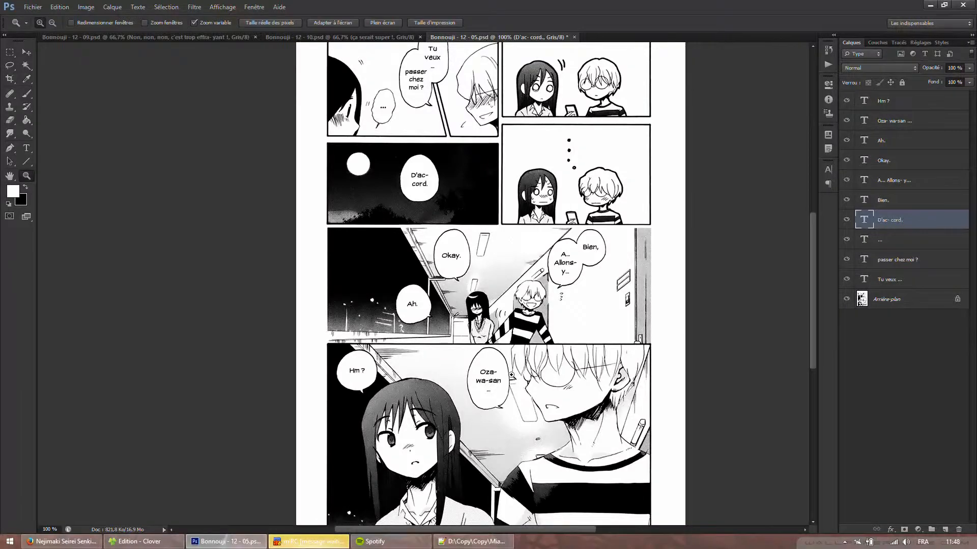
{"action": "left_click", "coordinate": [512, 376]}
{"action": "left_click", "coordinate": [512, 376]}
{"action": "left_click", "coordinate": [26, 153]}
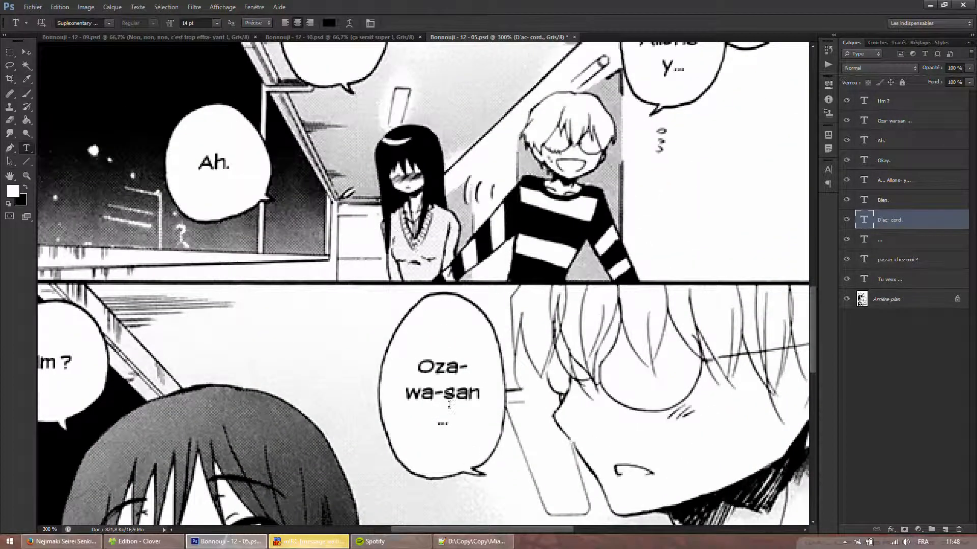
{"action": "left_click", "coordinate": [410, 412]}
{"action": "left_click_drag", "start_coordinate": [483, 400], "coordinate": [484, 406]}
{"action": "key", "text": "ctrl+a"}
{"action": "left_click", "coordinate": [202, 23]}
{"action": "key", "text": "Up"}
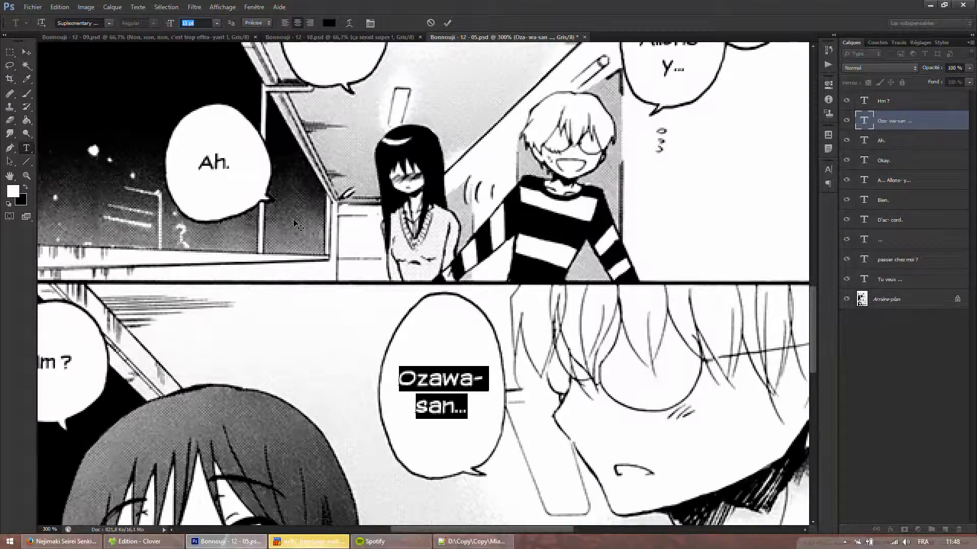
{"action": "left_click", "coordinate": [26, 57]}
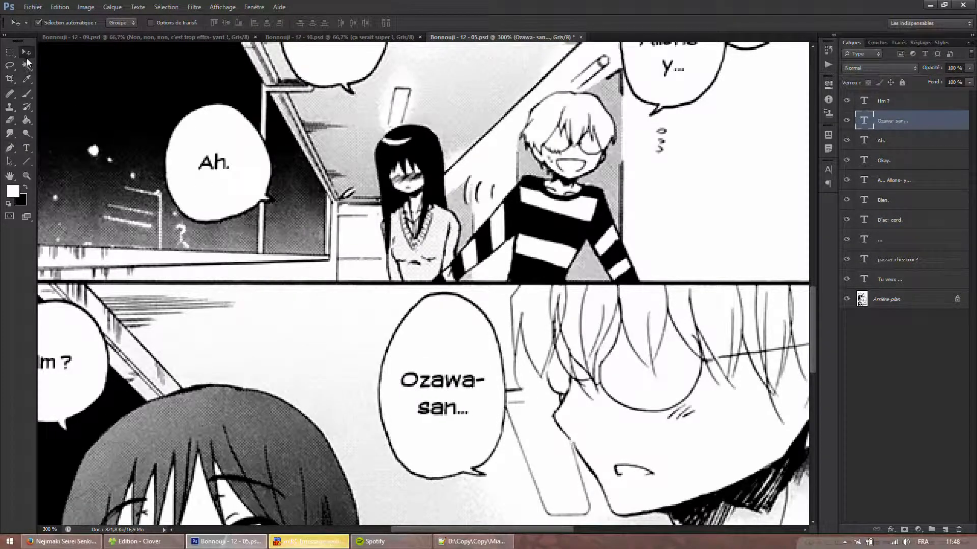
Export page 5 as a JPEG, replacing the existing Bonnouji - 12 - 05.jpg, and close the page 5 document.
{"action": "double_click", "coordinate": [26, 176]}
{"action": "scroll", "coordinate": [375, 273], "scroll_direction": "up", "scroll_amount": 5}
{"action": "scroll", "coordinate": [374, 273], "scroll_direction": "up", "scroll_amount": 3}
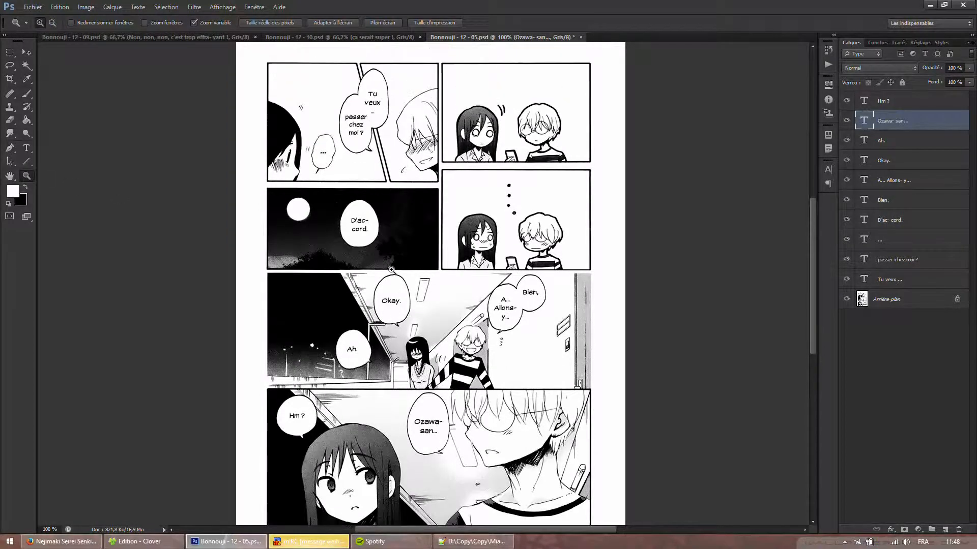
{"action": "key", "text": "ctrl+shift+s"}
{"action": "left_click", "coordinate": [517, 330]}
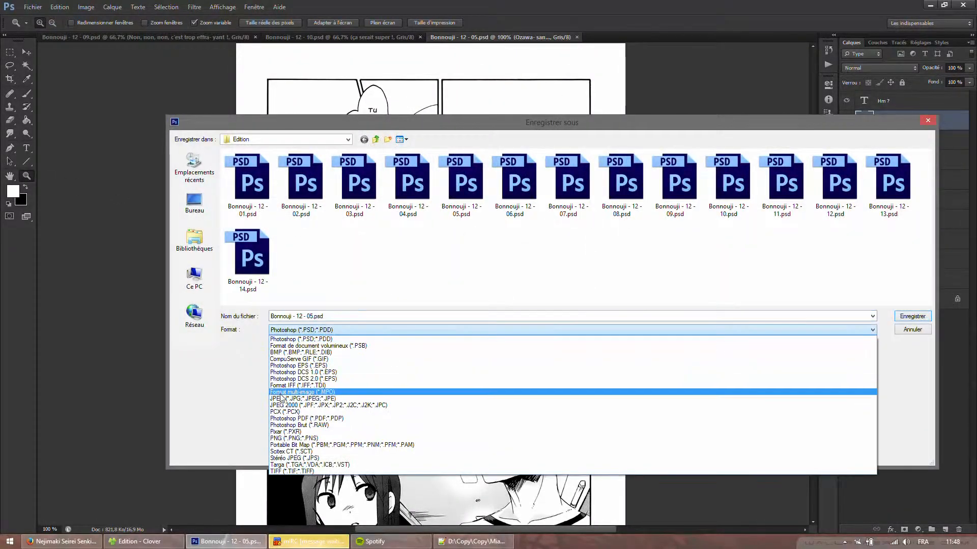
{"action": "left_click", "coordinate": [281, 399]}
{"action": "left_click", "coordinate": [904, 315]}
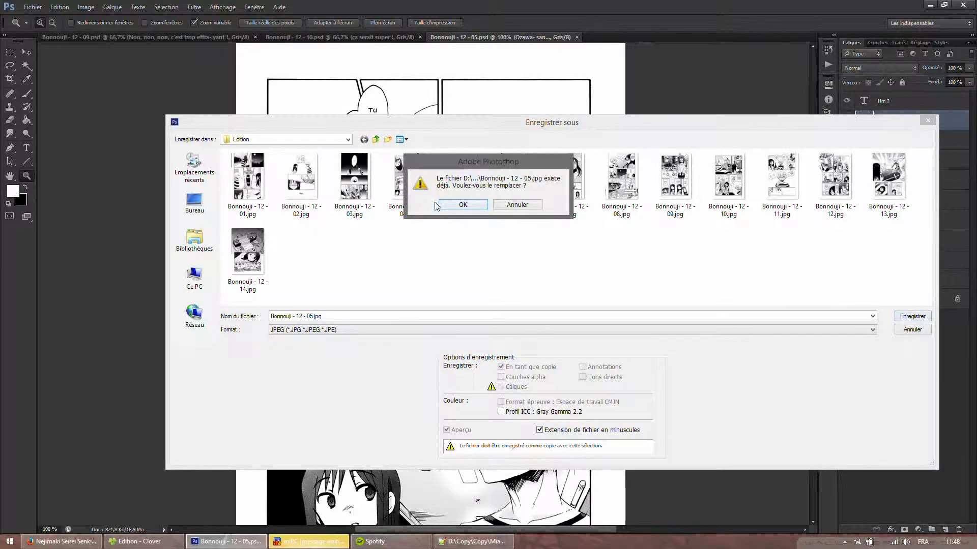
{"action": "left_click", "coordinate": [440, 204]}
{"action": "left_click", "coordinate": [450, 181]}
{"action": "left_click", "coordinate": [576, 37]}
Switch to Notepad++ to check the page 10 entry in the QCcheck.txt correction list, and return to page 10 in Photoshop.
{"action": "left_click_drag", "start_coordinate": [442, 216], "coordinate": [501, 212]}
{"action": "scroll", "coordinate": [501, 212], "scroll_direction": "down", "scroll_amount": 3}
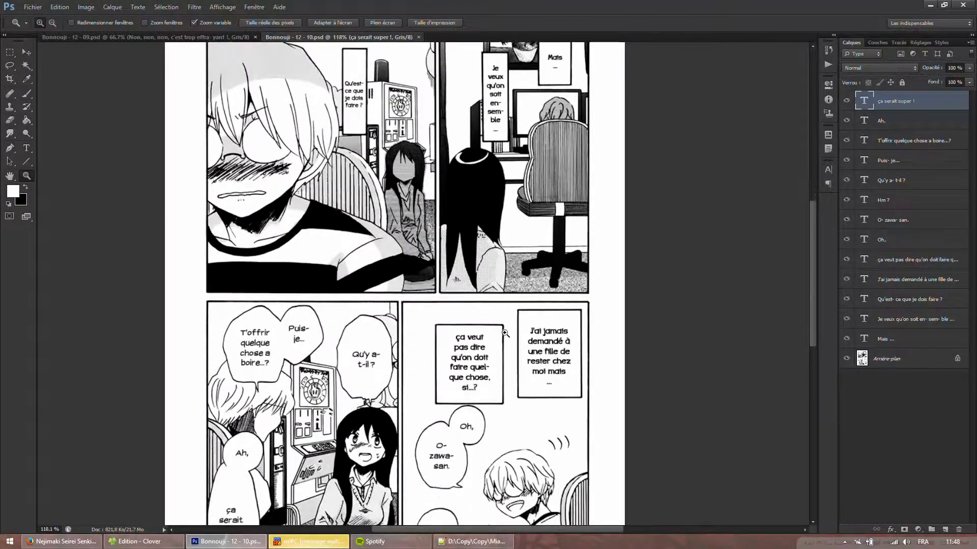
{"action": "scroll", "coordinate": [422, 434], "scroll_direction": "up", "scroll_amount": 2}
{"action": "left_click", "coordinate": [473, 541]}
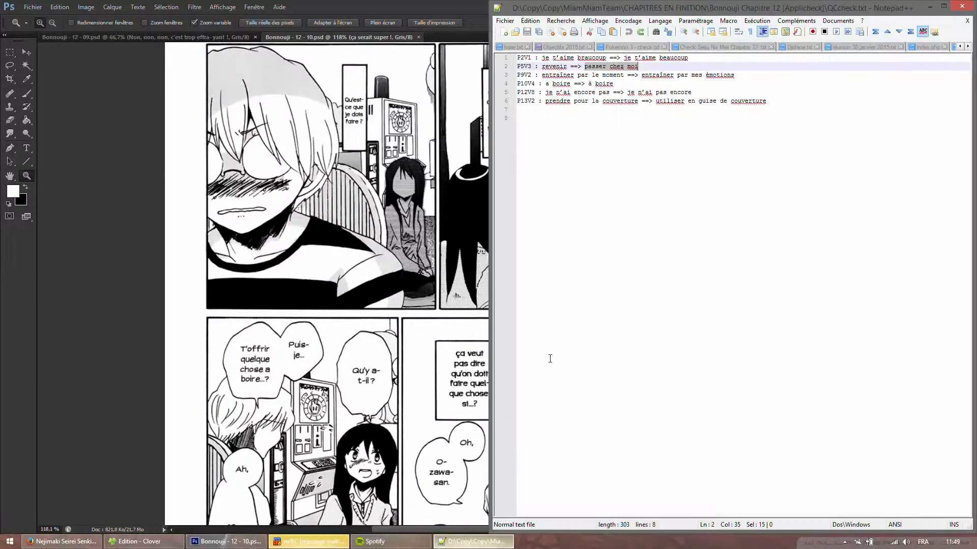
{"action": "left_click", "coordinate": [376, 5]}
{"action": "scroll", "coordinate": [487, 275], "scroll_direction": "down", "scroll_amount": 5}
{"action": "scroll", "coordinate": [487, 275], "scroll_direction": "up", "scroll_amount": 2}
{"action": "scroll", "coordinate": [487, 275], "scroll_direction": "down", "scroll_amount": 2}
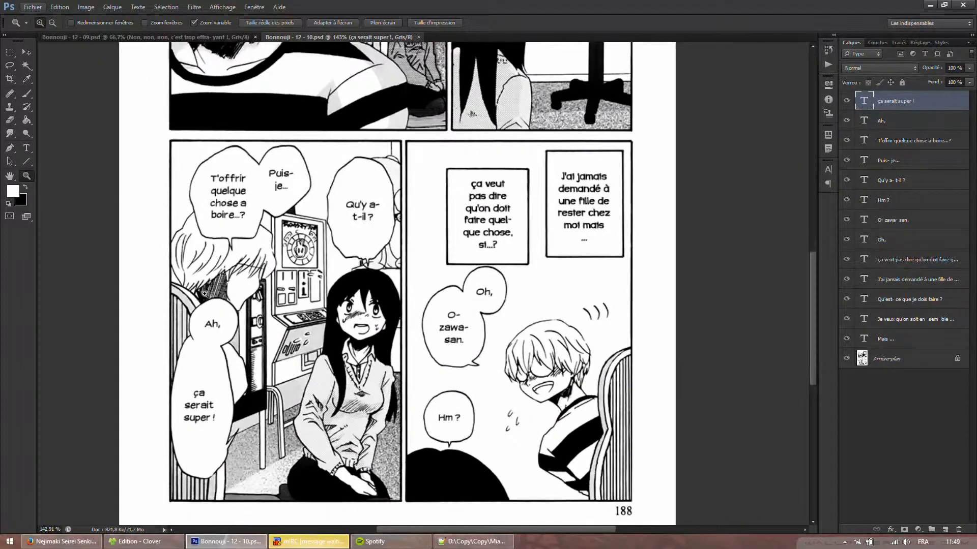
Reflow the hyphenated name in the last panel's bubble onto two lines, with "san." on the second, and recentre it.
{"action": "scroll", "coordinate": [165, 246], "scroll_direction": "up", "scroll_amount": 1}
{"action": "left_click", "coordinate": [27, 147]}
{"action": "scroll", "coordinate": [356, 315], "scroll_direction": "up", "scroll_amount": 1}
{"action": "left_click", "coordinate": [476, 329]}
{"action": "key", "text": "BackSpace"}
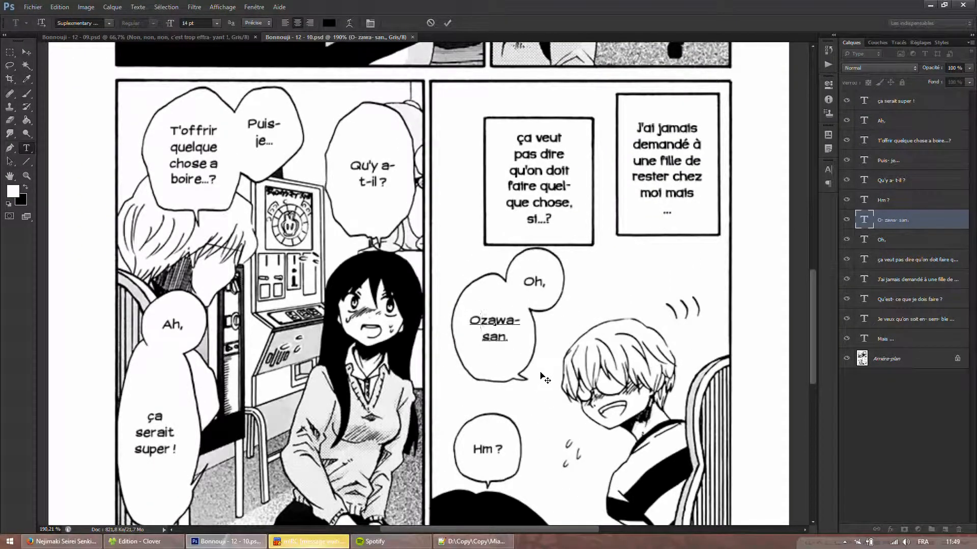
{"action": "left_click", "coordinate": [28, 53]}
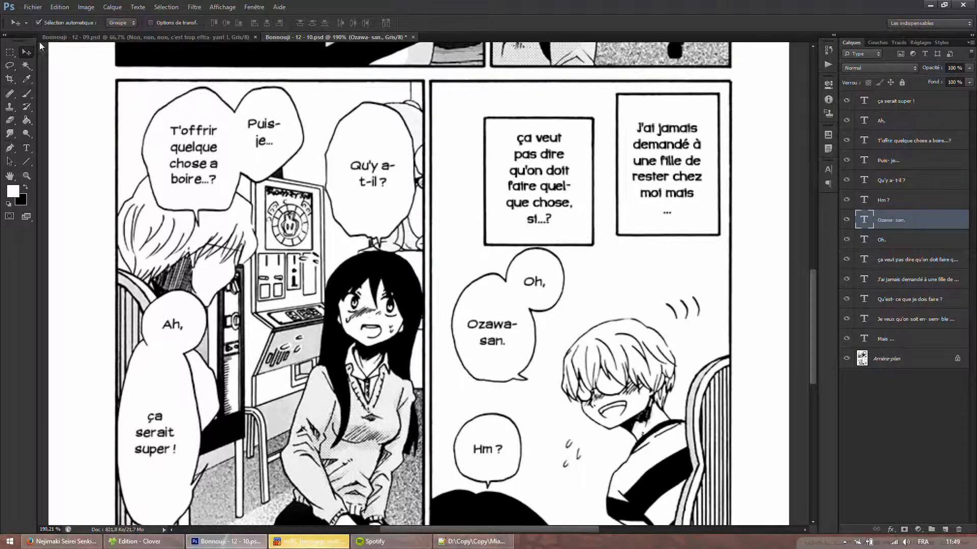
Correct "chose a boire...?" to "chose à boire...?" in the lower-left panel's speech bubble.
{"action": "left_click", "coordinate": [28, 148]}
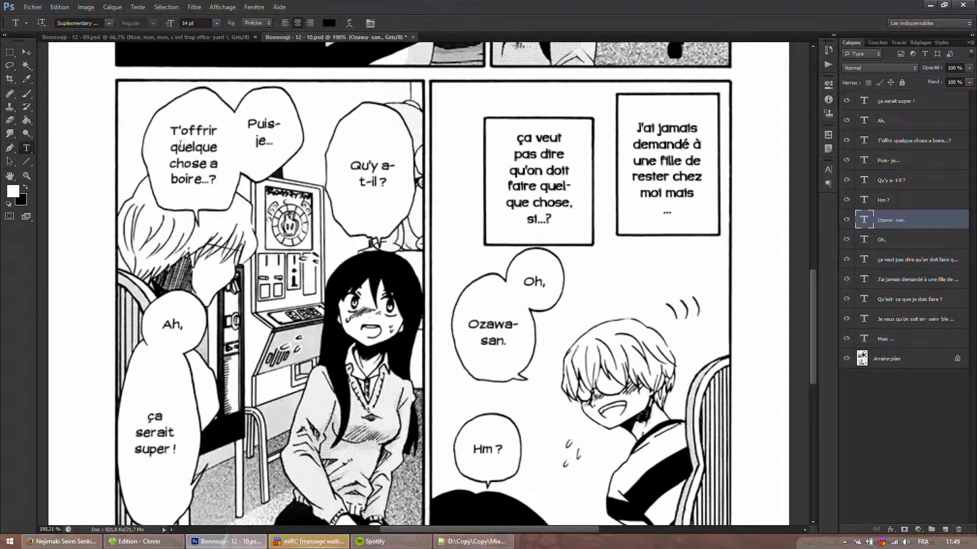
{"action": "left_click", "coordinate": [214, 162]}
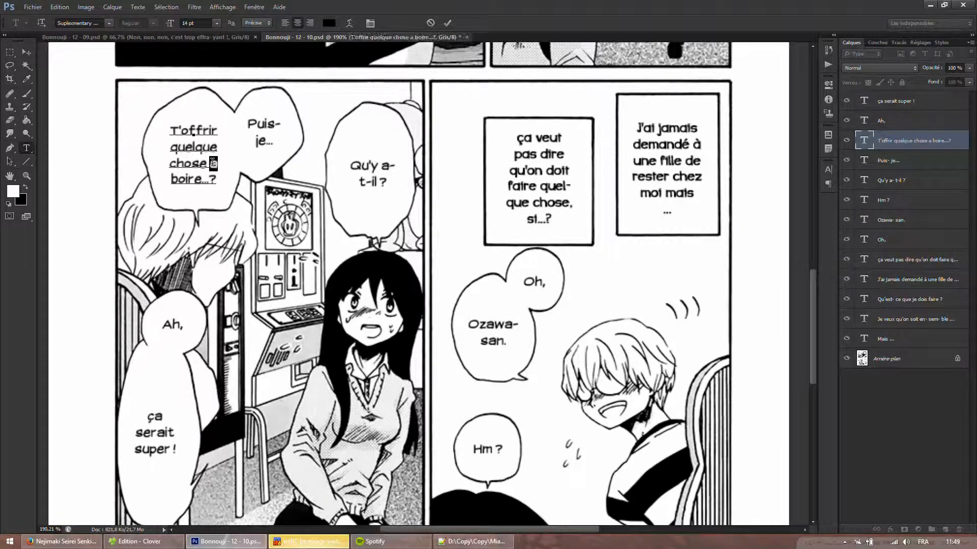
{"action": "type", "text": "à"}
{"action": "left_click", "coordinate": [444, 23]}
Set the "ça serait super !" text to 16 pt and reposition it so it sits centred in its speech bubble.
{"action": "left_click", "coordinate": [169, 399]}
{"action": "key", "text": "ctrl+a"}
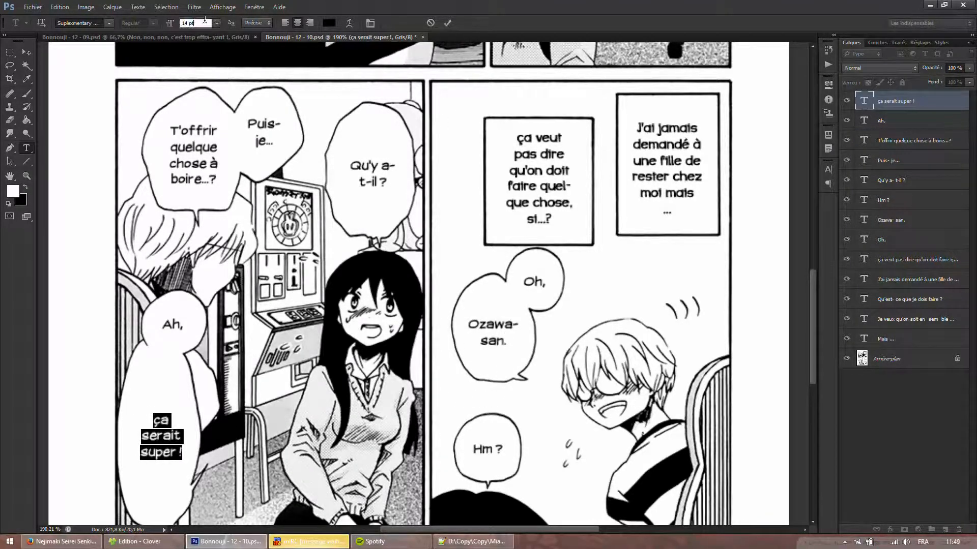
{"action": "key", "text": "Up"}
{"action": "key", "text": "Up"}
{"action": "left_click_drag", "start_coordinate": [367, 280], "coordinate": [366, 271]}
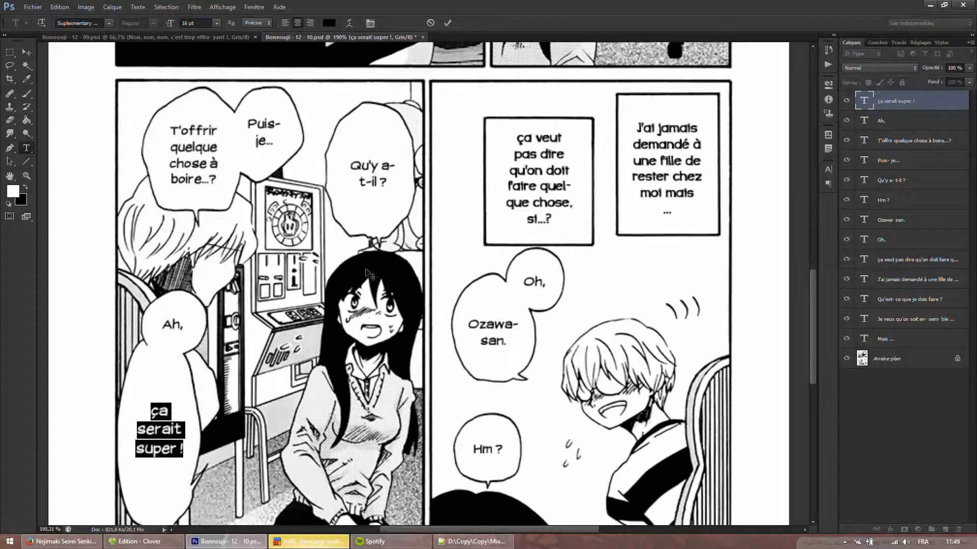
{"action": "left_click", "coordinate": [31, 55]}
{"action": "key", "text": "Left"}
{"action": "key", "text": "Left"}
Change the ending of "ça serait super !" to "!!" on its own fourth line.
{"action": "scroll", "coordinate": [23, 200], "scroll_direction": "down", "scroll_amount": 2}
{"action": "left_click", "coordinate": [26, 148]}
{"action": "left_click", "coordinate": [177, 386]}
{"action": "key", "text": "Return"}
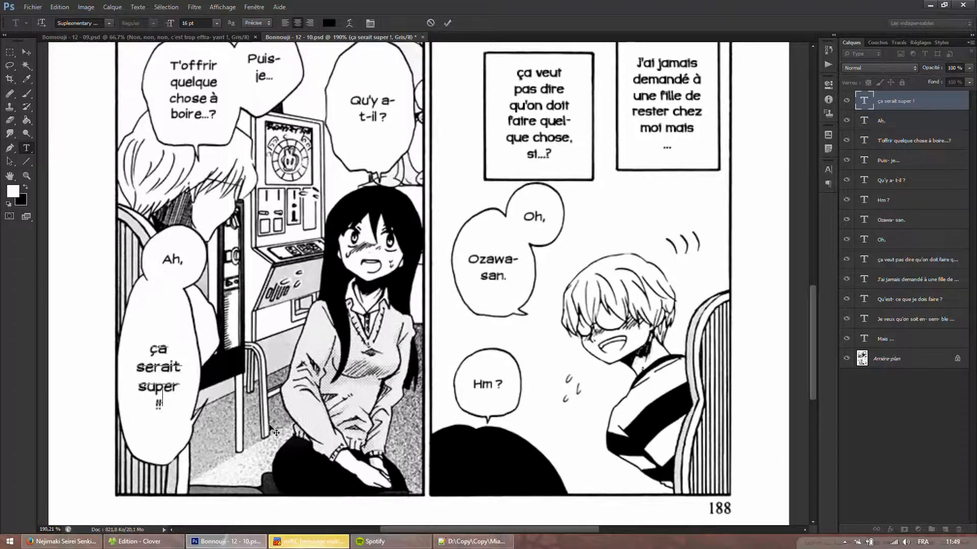
{"action": "left_click", "coordinate": [31, 51]}
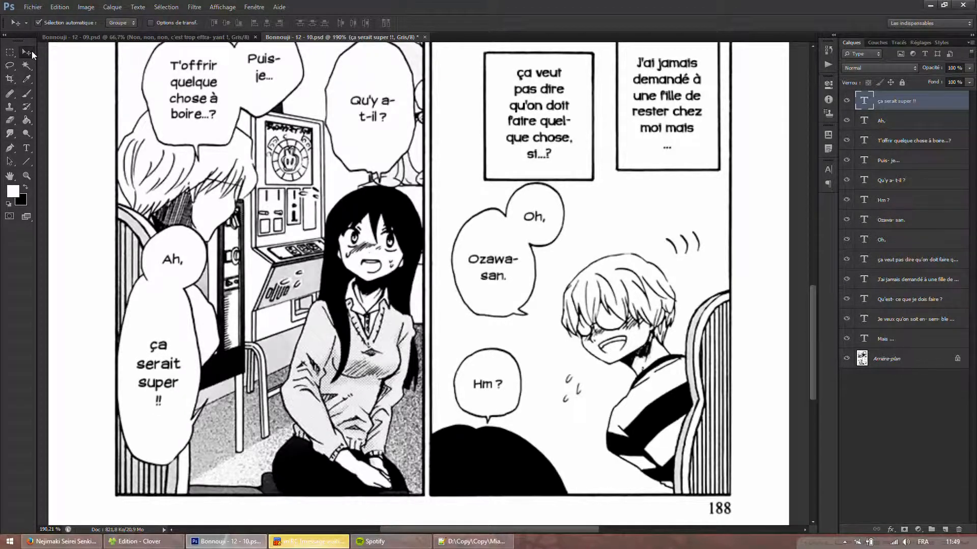
Reflow "Qu'y a-t-il ?" in the bubble above the girl onto three lines: "Qu'y", "a-t-il" and "?".
{"action": "scroll", "coordinate": [305, 109], "scroll_direction": "up", "scroll_amount": 1}
{"action": "scroll", "coordinate": [349, 186], "scroll_direction": "down", "scroll_amount": 3}
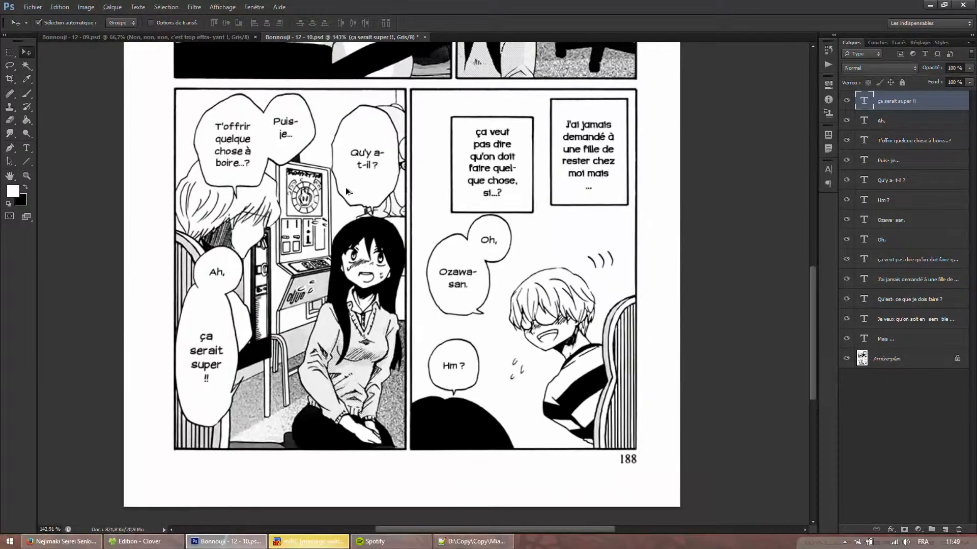
{"action": "scroll", "coordinate": [346, 191], "scroll_direction": "down", "scroll_amount": 2}
{"action": "scroll", "coordinate": [341, 173], "scroll_direction": "up", "scroll_amount": 5}
{"action": "left_click", "coordinate": [25, 150]}
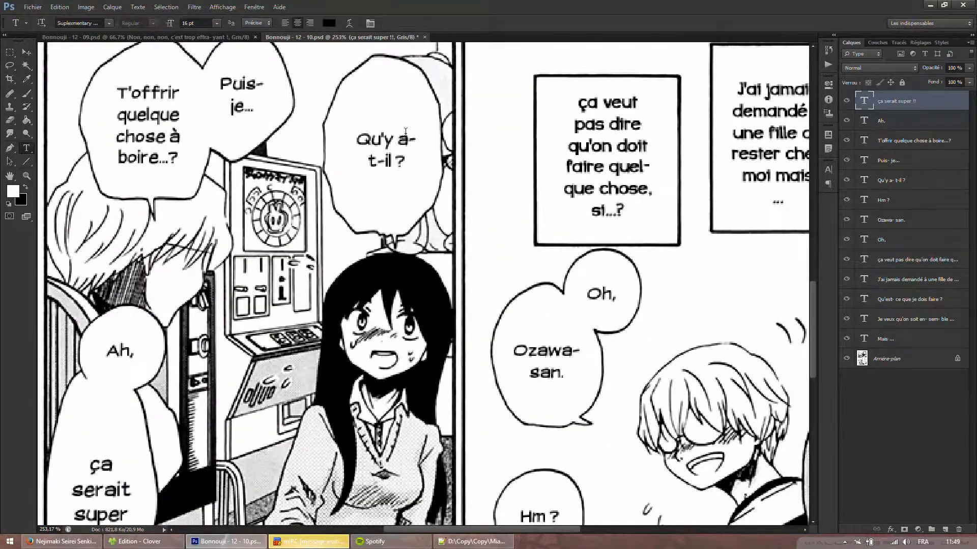
{"action": "left_click", "coordinate": [394, 138]}
{"action": "key", "text": "Return"}
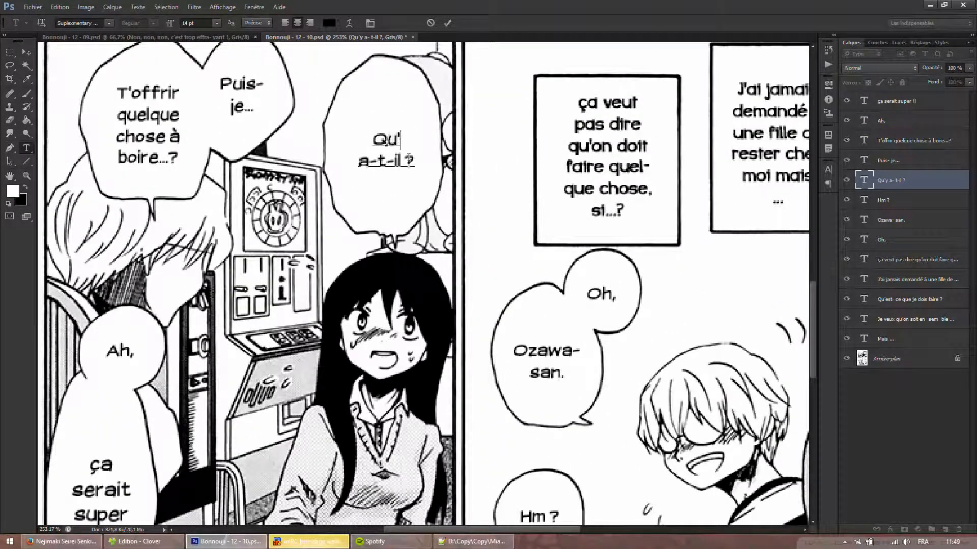
{"action": "type", "text": "y"}
{"action": "left_click", "coordinate": [409, 160]}
Set the "Qu'y a-t-il ?" text to 16 pt and recentre it in its speech bubble.
{"action": "key", "text": "ctrl+a"}
{"action": "left_click", "coordinate": [189, 22]}
{"action": "key", "text": "Up"}
{"action": "key", "text": "Up"}
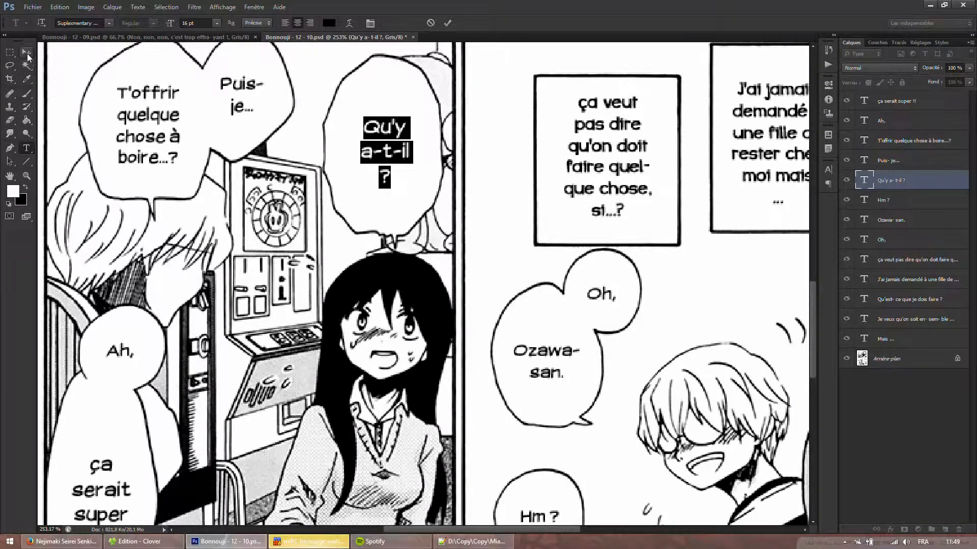
{"action": "left_click", "coordinate": [27, 54]}
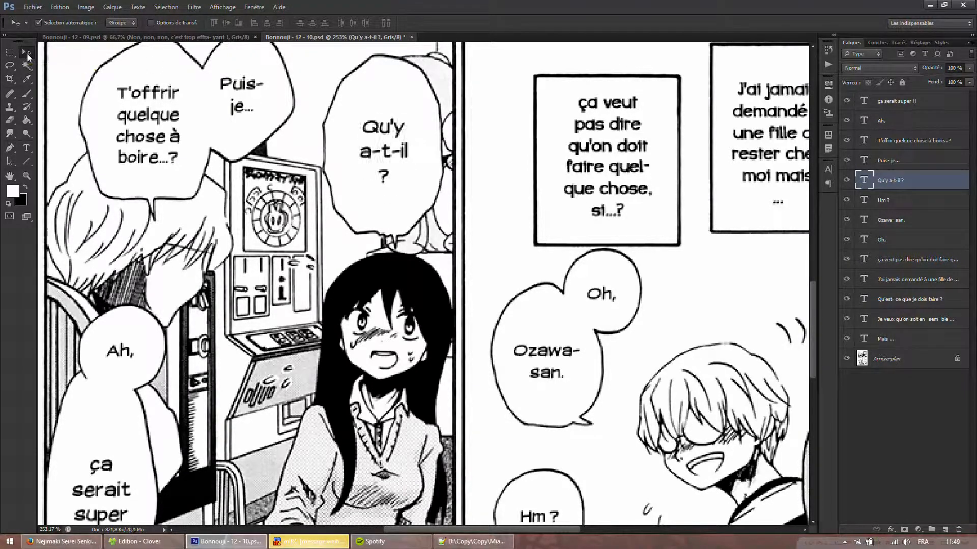
Rebreak the start of the "ça veut pas dire..." caption into the lines "ça veut pas" and "dire qu'on doit".
{"action": "scroll", "coordinate": [454, 181], "scroll_direction": "down", "scroll_amount": 3}
{"action": "scroll", "coordinate": [670, 191], "scroll_direction": "up", "scroll_amount": 4}
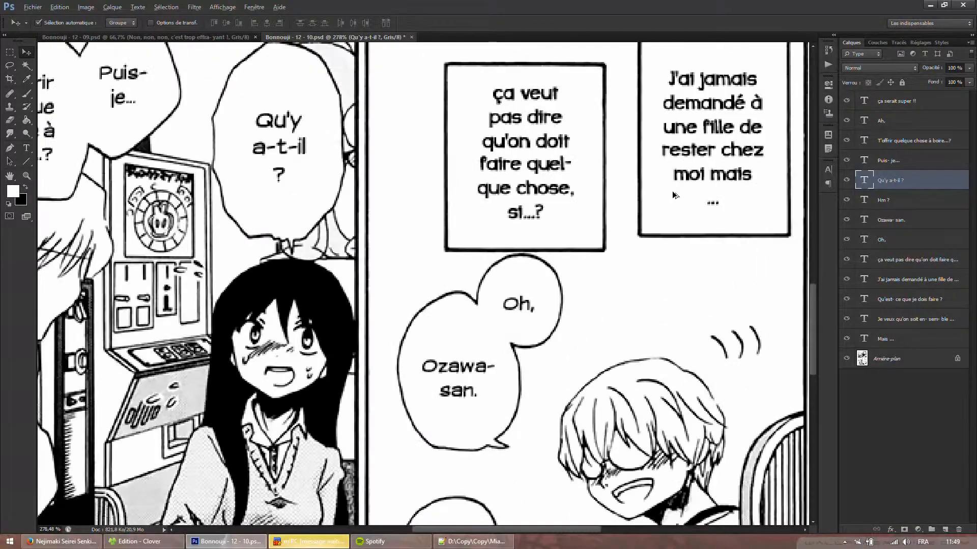
{"action": "scroll", "coordinate": [199, 121], "scroll_direction": "up", "scroll_amount": 1}
{"action": "left_click", "coordinate": [27, 148]}
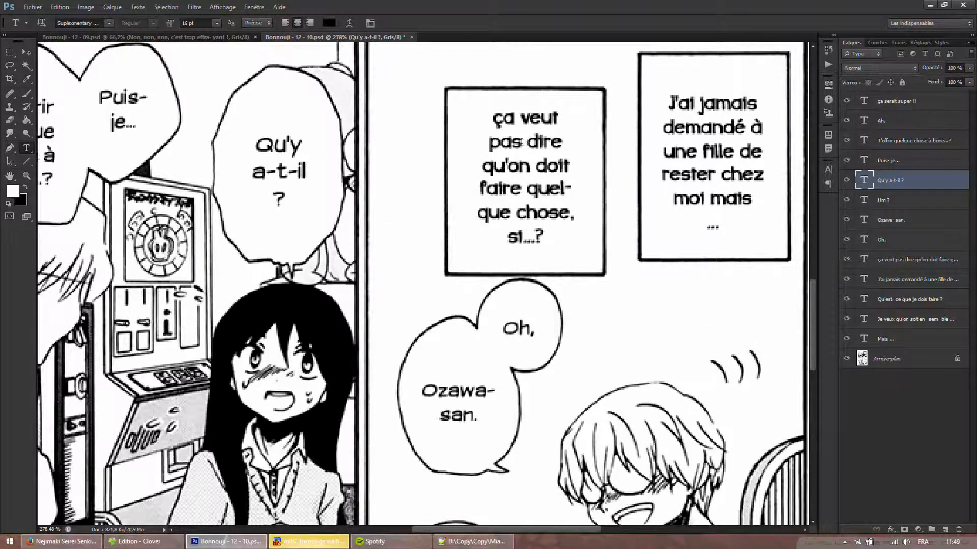
{"action": "left_click", "coordinate": [523, 141]}
{"action": "key", "text": "Return"}
{"action": "key", "text": "Up"}
{"action": "key", "text": "BackSpace"}
{"action": "key", "text": "Down"}
{"action": "key", "text": "Delete"}
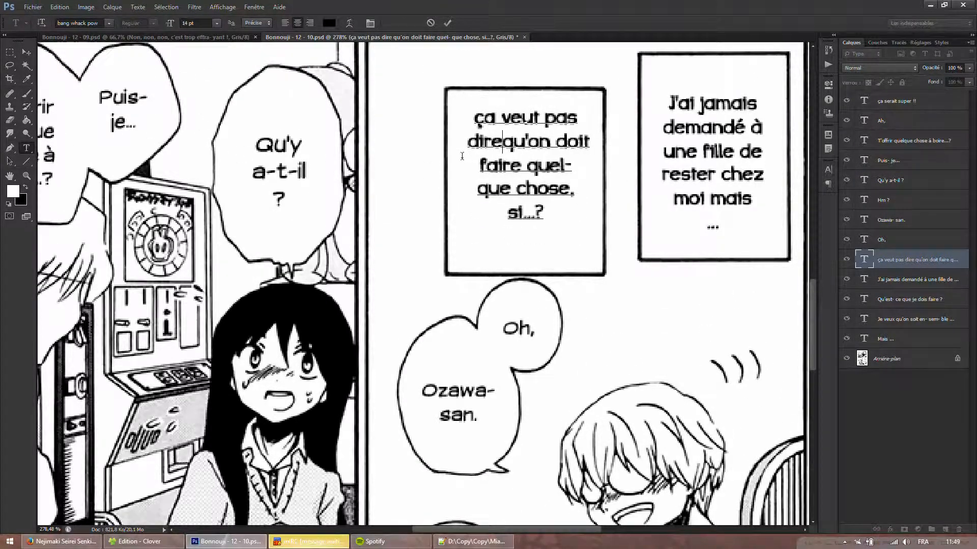
{"action": "left_click", "coordinate": [454, 144]}
{"action": "key", "text": "Delete"}
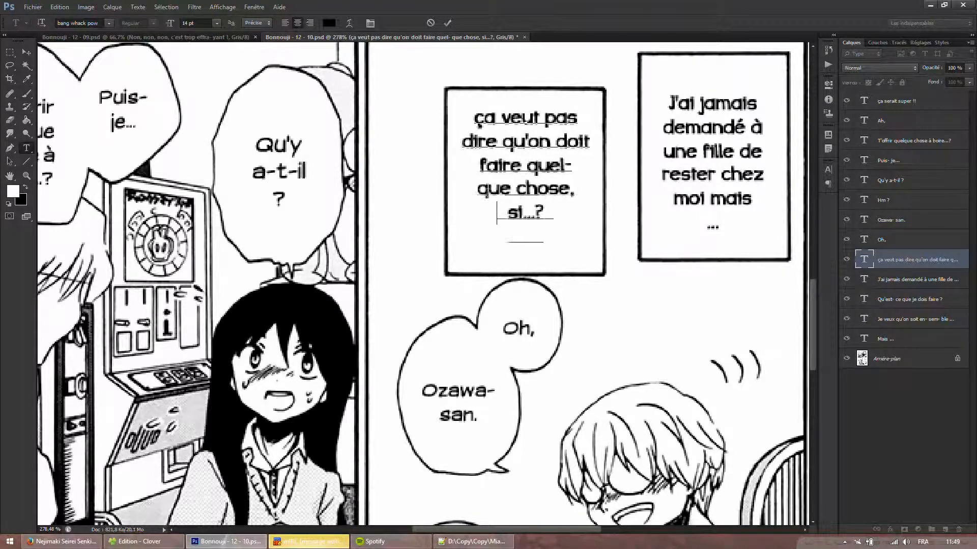
Rebreak the caption's ending into "faire quelque" without the hyphen and "chose, si...?", and centre the text in its box.
{"action": "left_click", "coordinate": [597, 166]}
{"action": "key", "text": "Delete"}
{"action": "key", "text": "BackSpace"}
{"action": "left_click", "coordinate": [469, 212]}
{"action": "key", "text": "BackSpace"}
{"action": "left_click_drag", "start_coordinate": [618, 226], "coordinate": [616, 253]}
{"action": "left_click", "coordinate": [598, 198]}
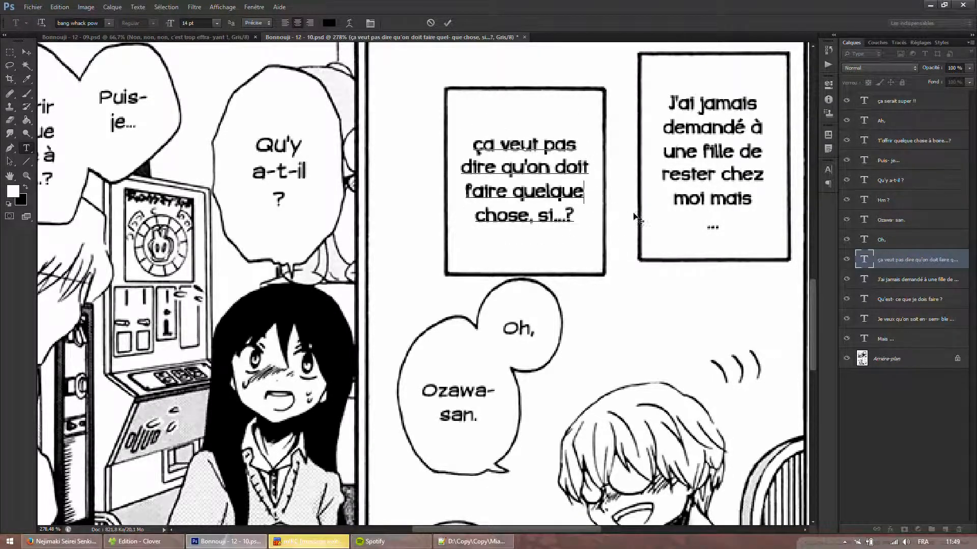
{"action": "left_click", "coordinate": [27, 50]}
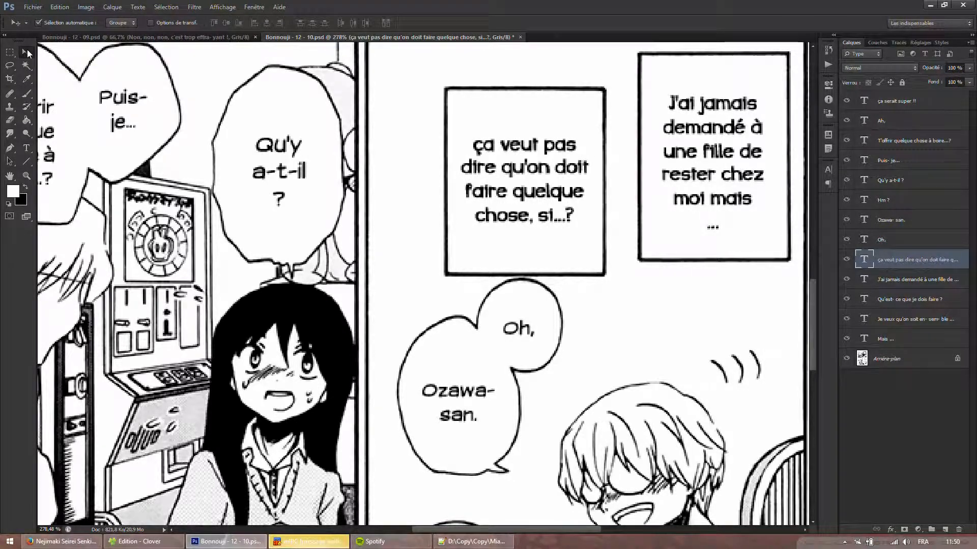
Join the ellipsis to "moi mais" in the "J'ai jamais demandé..." caption and recentre the text in its box.
{"action": "scroll", "coordinate": [312, 162], "scroll_direction": "up", "scroll_amount": 1}
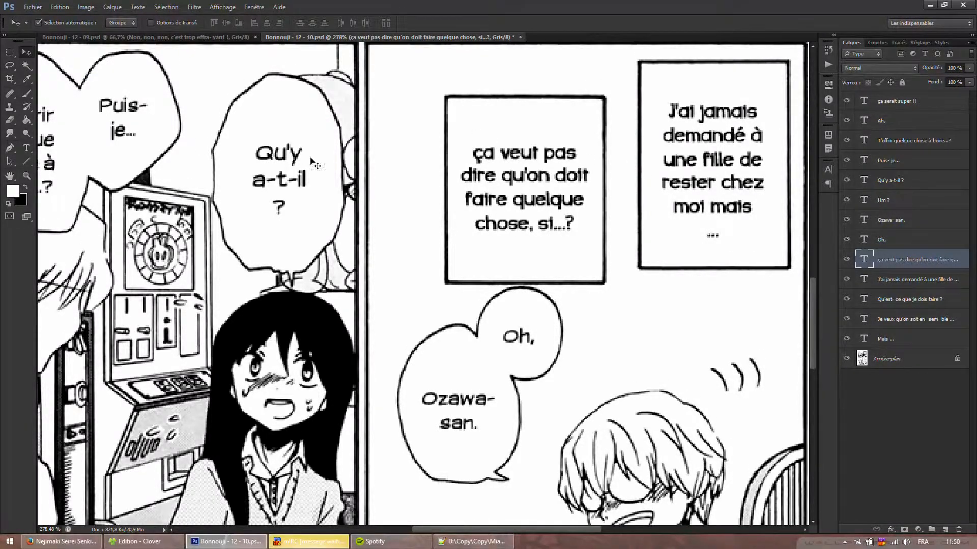
{"action": "left_click", "coordinate": [26, 148]}
{"action": "left_click", "coordinate": [708, 234]}
{"action": "key", "text": "BackSpace"}
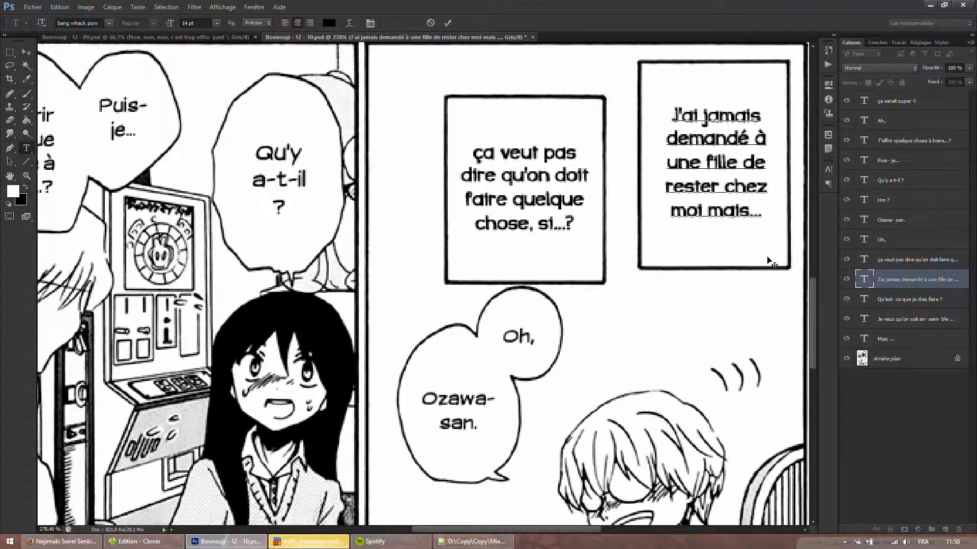
{"action": "left_click", "coordinate": [26, 51]}
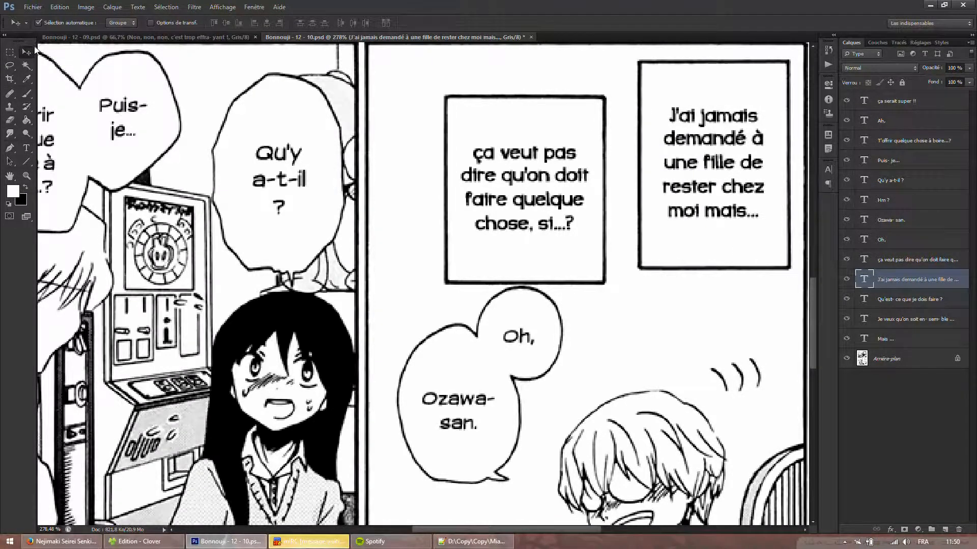
Save page 10, export it as a maximum-quality JPEG over the existing file, and close the page 10 document.
{"action": "scroll", "coordinate": [263, 209], "scroll_direction": "down", "scroll_amount": 5}
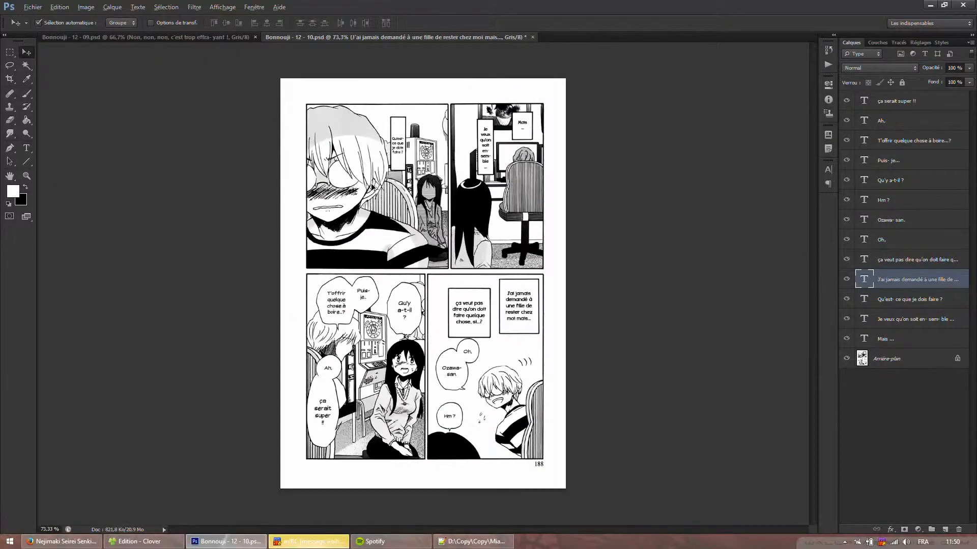
{"action": "scroll", "coordinate": [504, 196], "scroll_direction": "up", "scroll_amount": 2}
{"action": "scroll", "coordinate": [499, 189], "scroll_direction": "up", "scroll_amount": 2}
{"action": "key", "text": "ctrl+s"}
{"action": "key", "text": "ctrl+shift+s"}
{"action": "left_click", "coordinate": [526, 330]}
{"action": "left_click", "coordinate": [372, 367]}
{"action": "left_click", "coordinate": [900, 317]}
{"action": "left_click", "coordinate": [450, 192]}
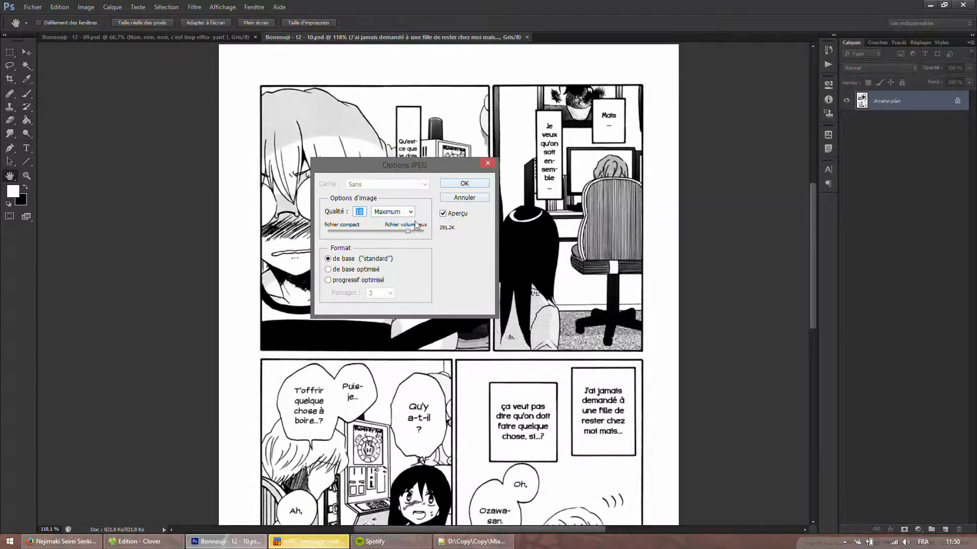
{"action": "left_click", "coordinate": [464, 183]}
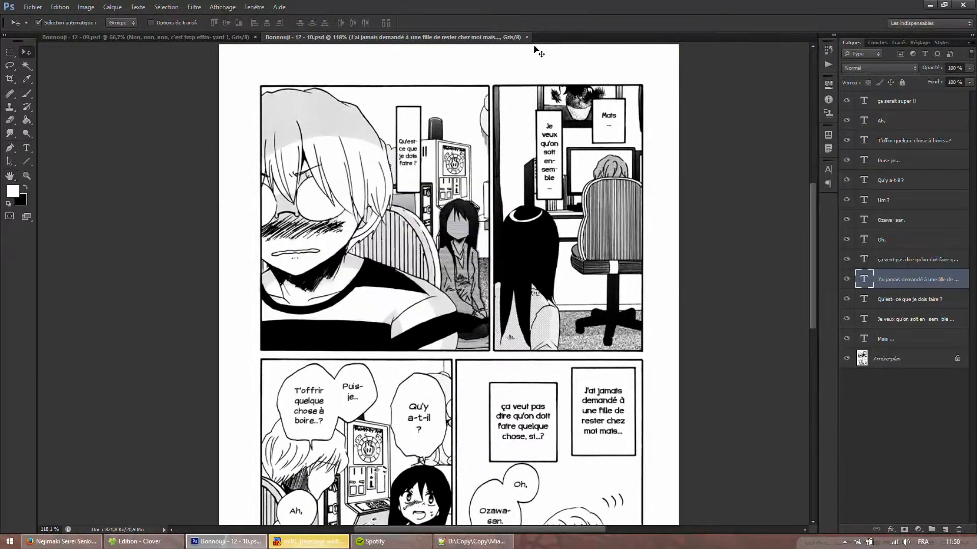
{"action": "left_click", "coordinate": [527, 37]}
Switch to Notepad++ and cut the page 9 replacement text "entraîner par mes émotions" from the correction list.
{"action": "key", "text": "alt+Tab"}
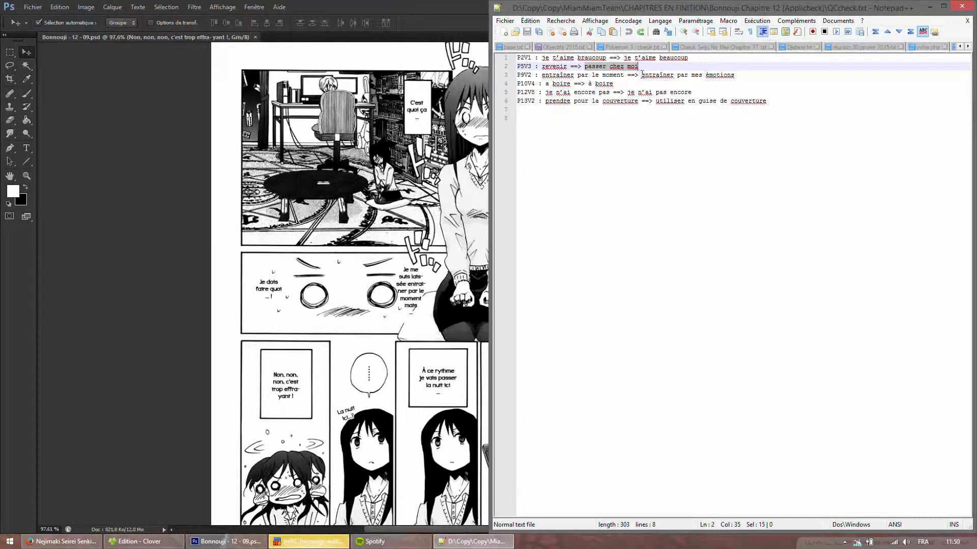
{"action": "left_click_drag", "start_coordinate": [640, 74], "coordinate": [743, 76]}
{"action": "key", "text": "ctrl+x"}
{"action": "key", "text": "alt+Tab"}
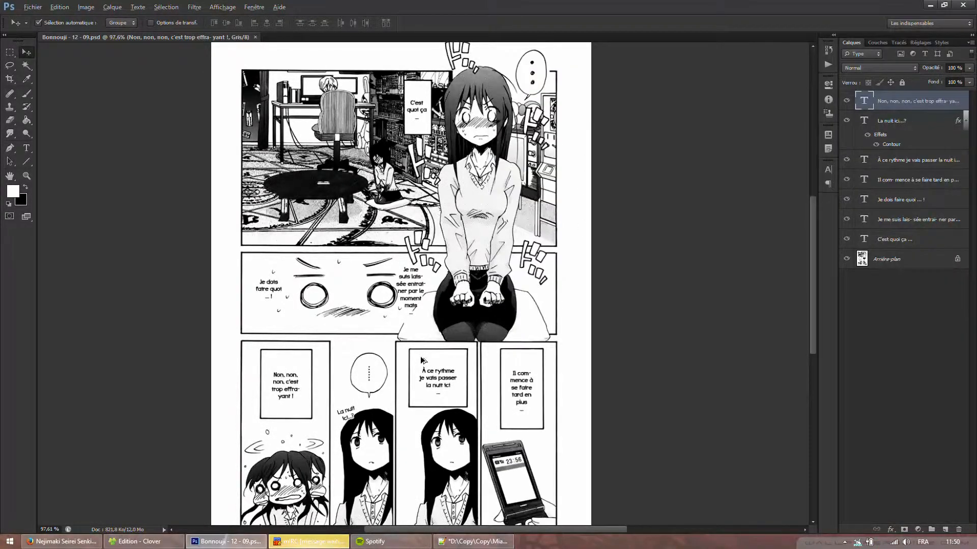
In Photoshop, replace "entraî-ner par le moment" in page 9's middle panel with "entraîner par mes émotions".
{"action": "scroll", "coordinate": [420, 347], "scroll_direction": "up", "scroll_amount": 3}
{"action": "scroll", "coordinate": [76, 183], "scroll_direction": "up", "scroll_amount": 1}
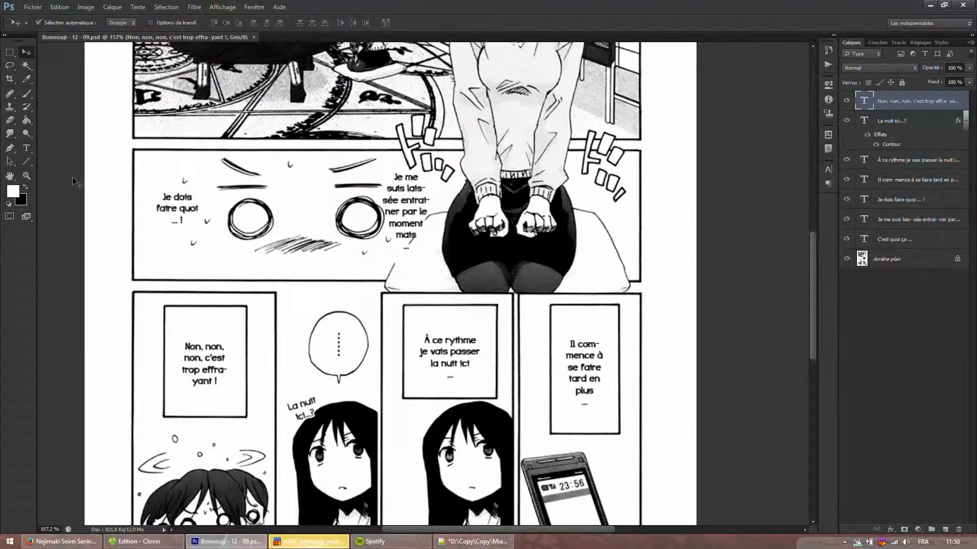
{"action": "left_click", "coordinate": [26, 147]}
{"action": "scroll", "coordinate": [377, 180], "scroll_direction": "up", "scroll_amount": 3}
{"action": "left_click_drag", "start_coordinate": [371, 173], "coordinate": [405, 210]}
{"action": "key", "text": "ctrl+v"}
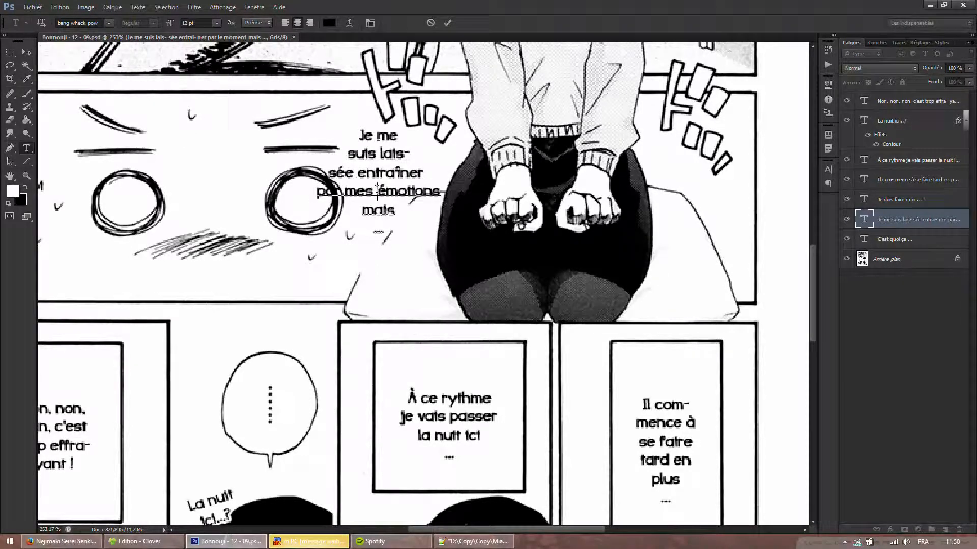
Rearrange the middle-panel caption's line breaks to "Je / me suis / laissée / entraîner / par mes / émotions / mais...", removing the leftover hyphen in "laissée".
{"action": "key", "text": "Return"}
{"action": "left_click", "coordinate": [359, 173]}
{"action": "key", "text": "Return"}
{"action": "left_click", "coordinate": [380, 154]}
{"action": "key", "text": "Return"}
{"action": "left_click", "coordinate": [407, 176]}
{"action": "key", "text": "BackSpace"}
{"action": "key", "text": "Delete"}
{"action": "left_click", "coordinate": [413, 178]}
{"action": "key", "text": "BackSpace"}
{"action": "left_click", "coordinate": [419, 190]}
{"action": "key", "text": "BackSpace"}
{"action": "key", "text": "Down"}
{"action": "key", "text": "Return"}
{"action": "left_click", "coordinate": [420, 157]}
{"action": "key", "text": "Delete"}
Position the "Je me suis laissée entraîner..." caption between the wide-eyed face and the seated figure.
{"action": "left_click_drag", "start_coordinate": [466, 242], "coordinate": [479, 245]}
{"action": "left_click", "coordinate": [400, 265]}
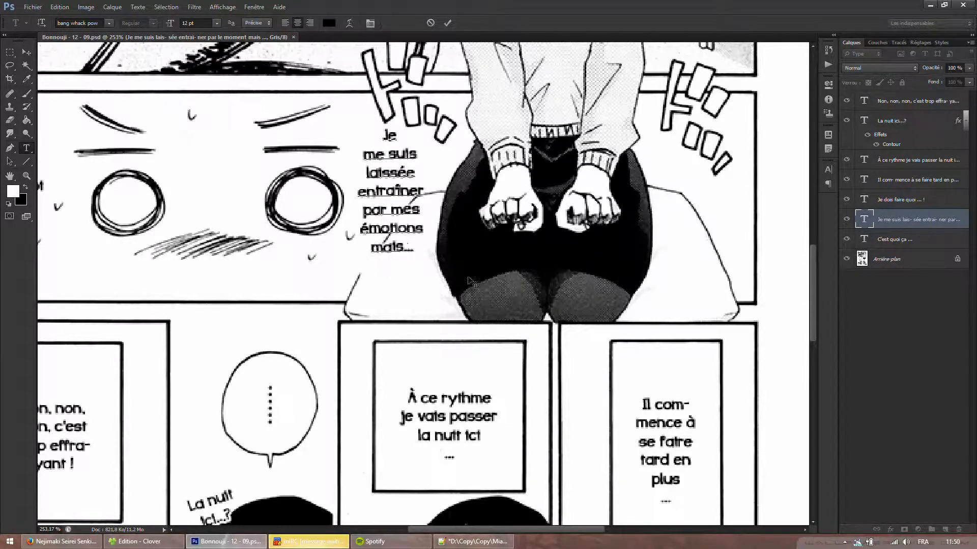
{"action": "left_click_drag", "start_coordinate": [469, 282], "coordinate": [454, 287]}
On the Arrière plan layer, rebuild the broken cushion outline behind the "Je me suis laissée..." caption with the Clone Stamp tool.
{"action": "scroll", "coordinate": [372, 280], "scroll_direction": "up", "scroll_amount": 4}
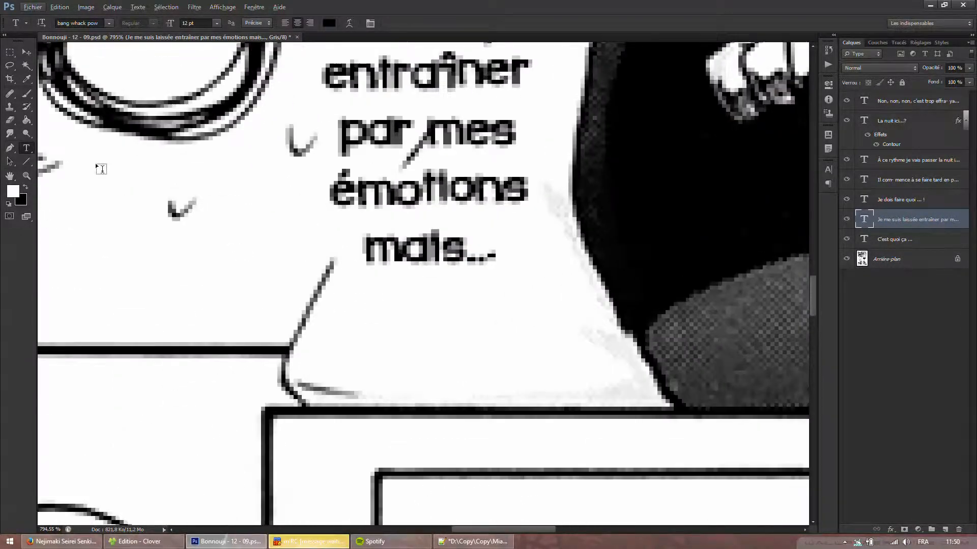
{"action": "left_click", "coordinate": [9, 106]}
{"action": "left_click", "coordinate": [860, 259]}
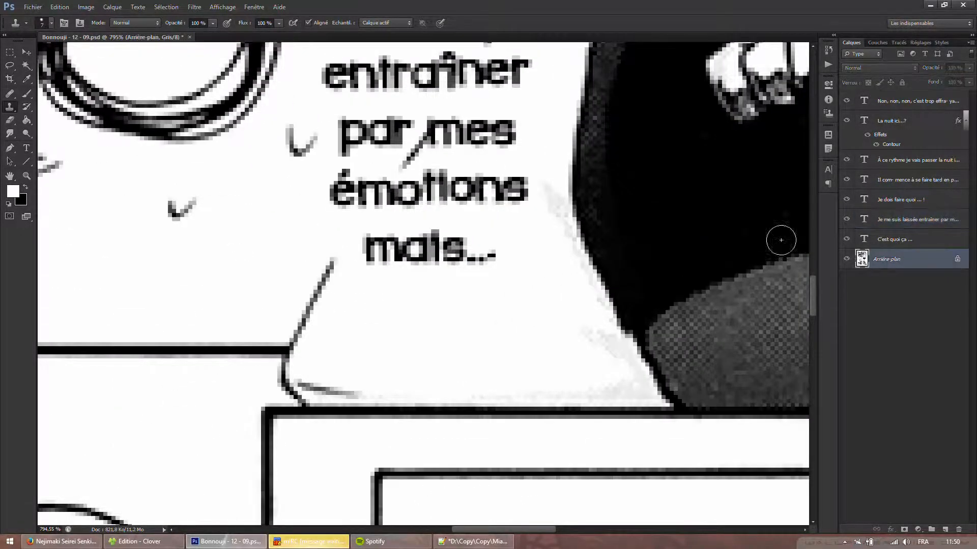
{"action": "scroll", "coordinate": [417, 179], "scroll_direction": "up", "scroll_amount": 2}
{"action": "left_click", "coordinate": [488, 81]}
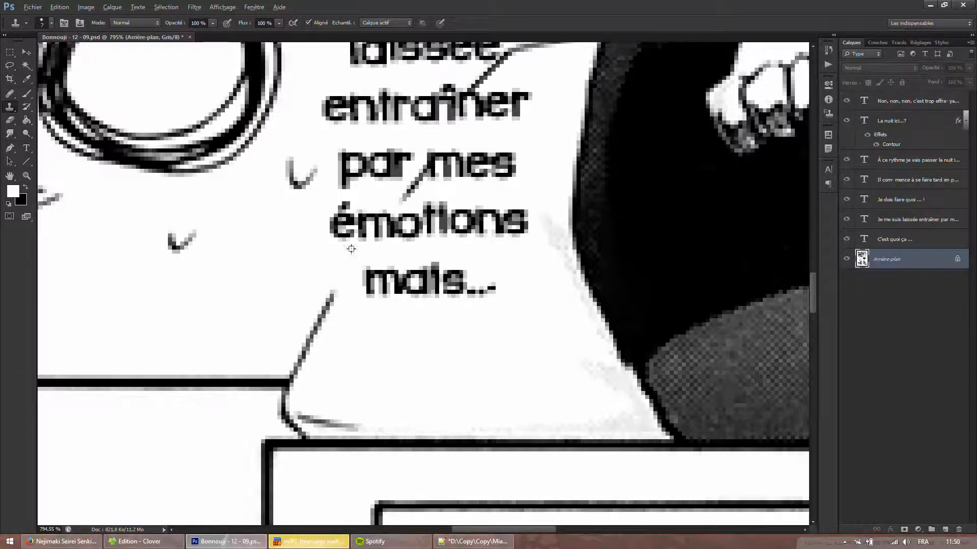
{"action": "left_click", "coordinate": [336, 291]}
{"action": "left_click_drag", "start_coordinate": [363, 253], "coordinate": [409, 183]}
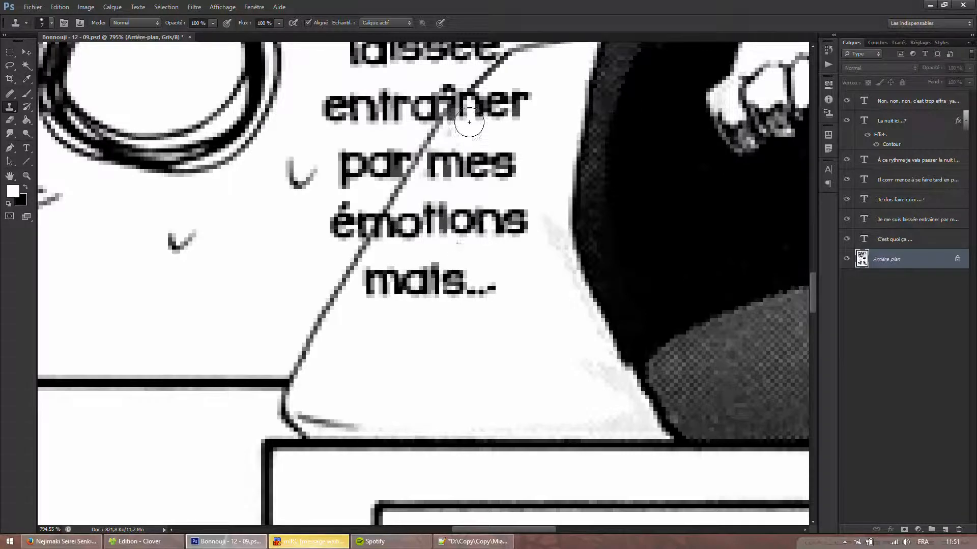
Copy the Contour layer style from the "La nuit ici...?" text layer.
{"action": "left_click", "coordinate": [910, 121]}
{"action": "right_click", "coordinate": [910, 120]}
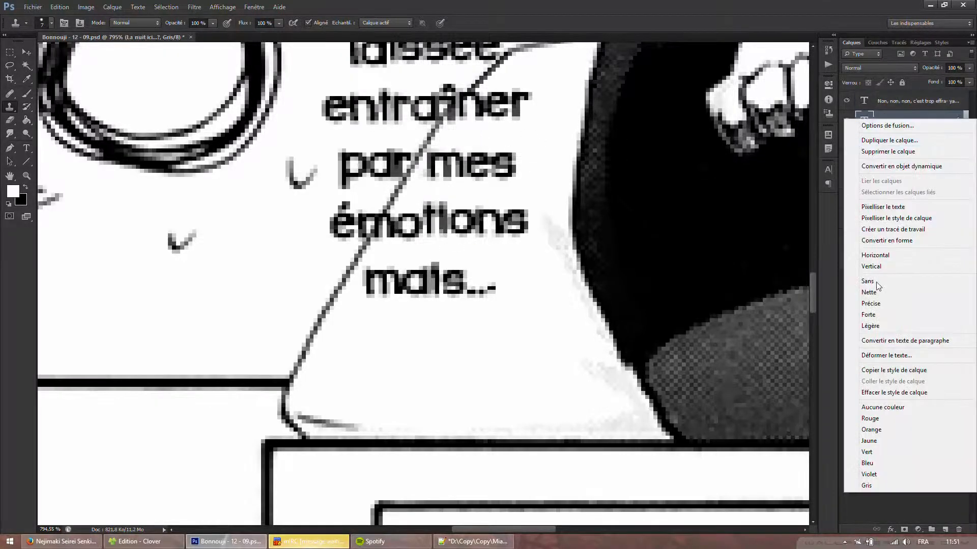
{"action": "left_click", "coordinate": [888, 370]}
{"action": "left_click", "coordinate": [864, 301]}
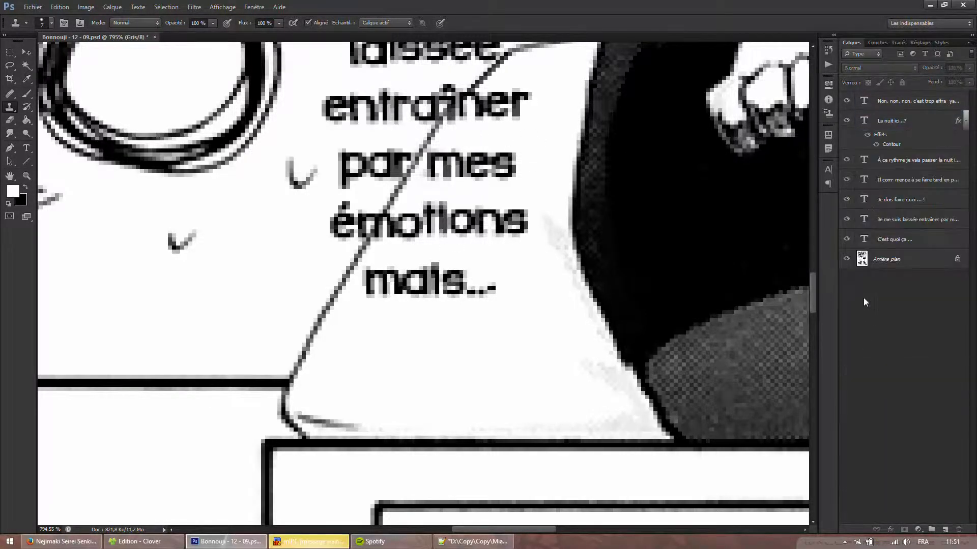
Try to paste the copied layer style onto the "À ce rythme je vais passer la nuit ici" layer, and undo it.
{"action": "left_click", "coordinate": [908, 162]}
{"action": "right_click", "coordinate": [908, 160]}
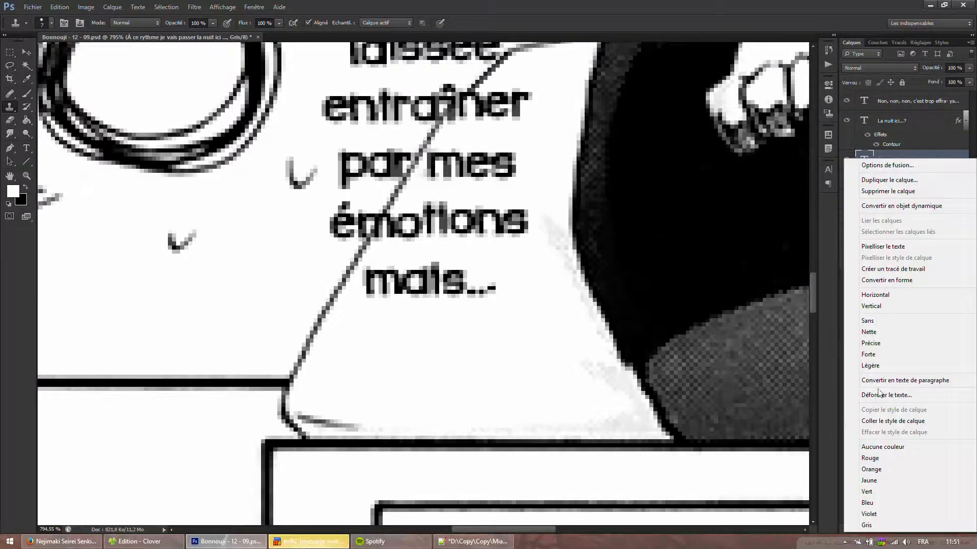
{"action": "left_click", "coordinate": [879, 421]}
{"action": "key", "text": "ctrl+z"}
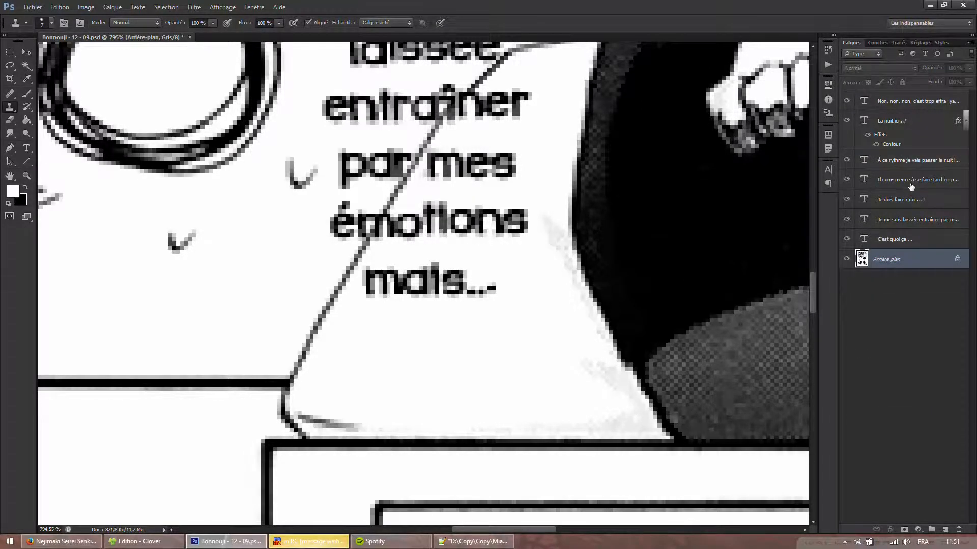
Paste the copied Contour style onto the "Je me suis laissée entraîner par mes émotions mais..." text layer.
{"action": "left_click", "coordinate": [911, 183]}
{"action": "left_click", "coordinate": [908, 219]}
{"action": "right_click", "coordinate": [909, 219]}
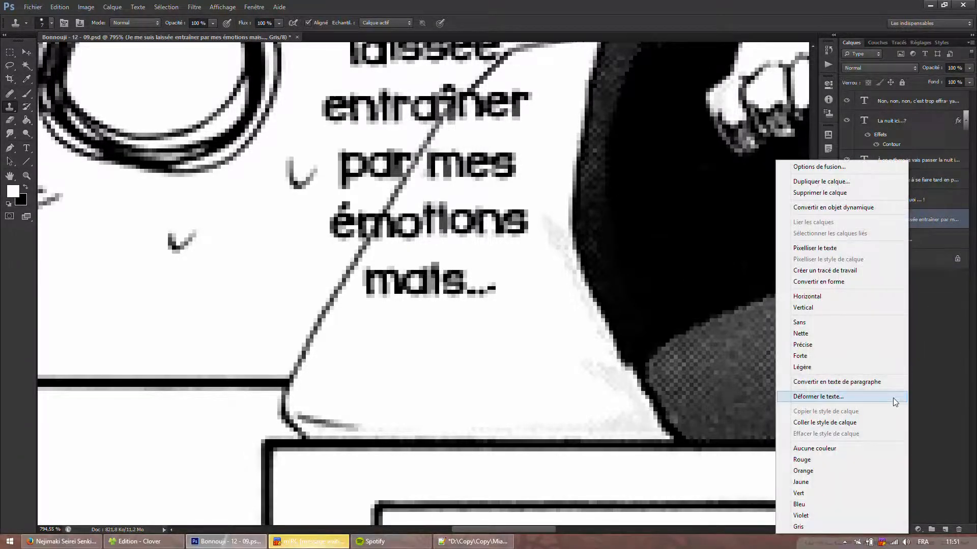
{"action": "left_click", "coordinate": [839, 422]}
Join the ellipsis to "plus" in the "Il commence à se faire tard" caption above the phone.
{"action": "scroll", "coordinate": [571, 98], "scroll_direction": "down", "scroll_amount": 2}
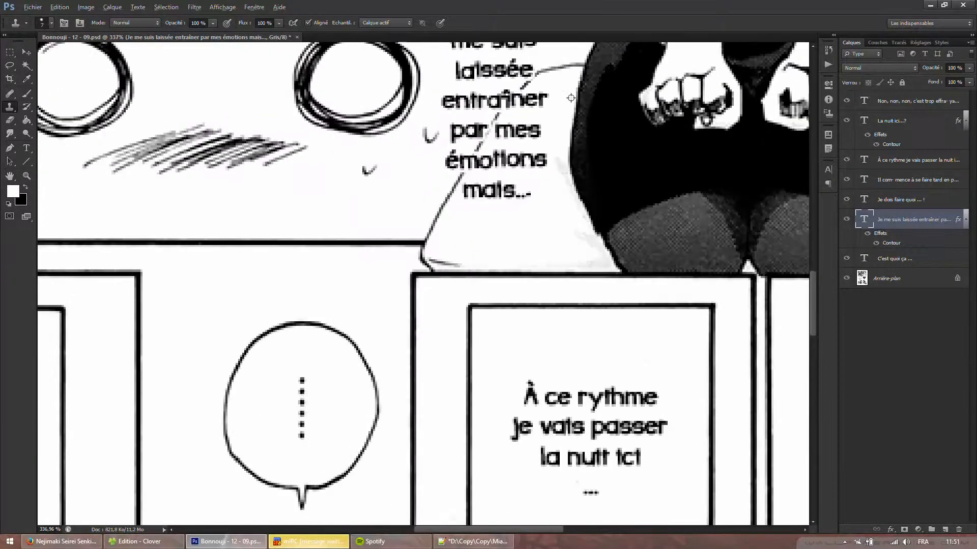
{"action": "scroll", "coordinate": [570, 97], "scroll_direction": "down", "scroll_amount": 4}
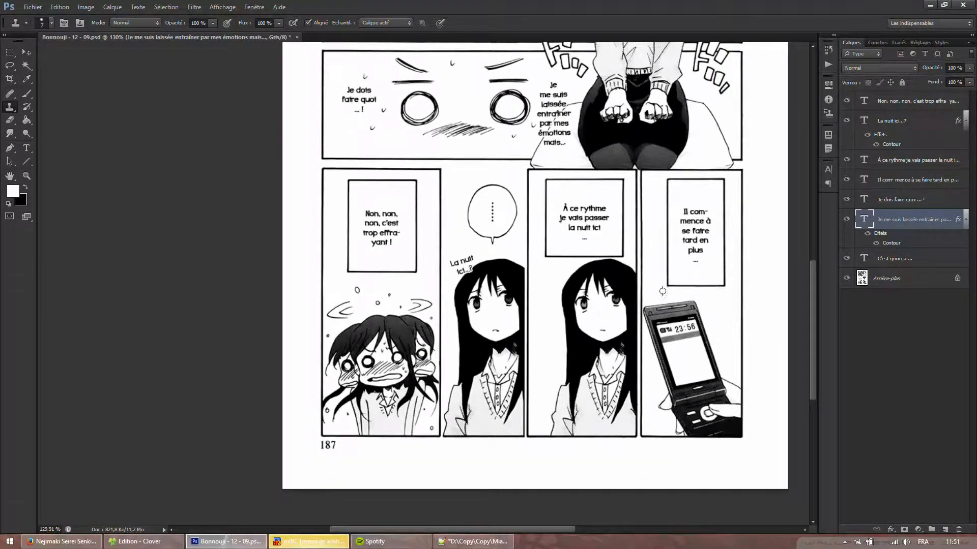
{"action": "scroll", "coordinate": [758, 287], "scroll_direction": "up", "scroll_amount": 3}
{"action": "left_click", "coordinate": [26, 148]}
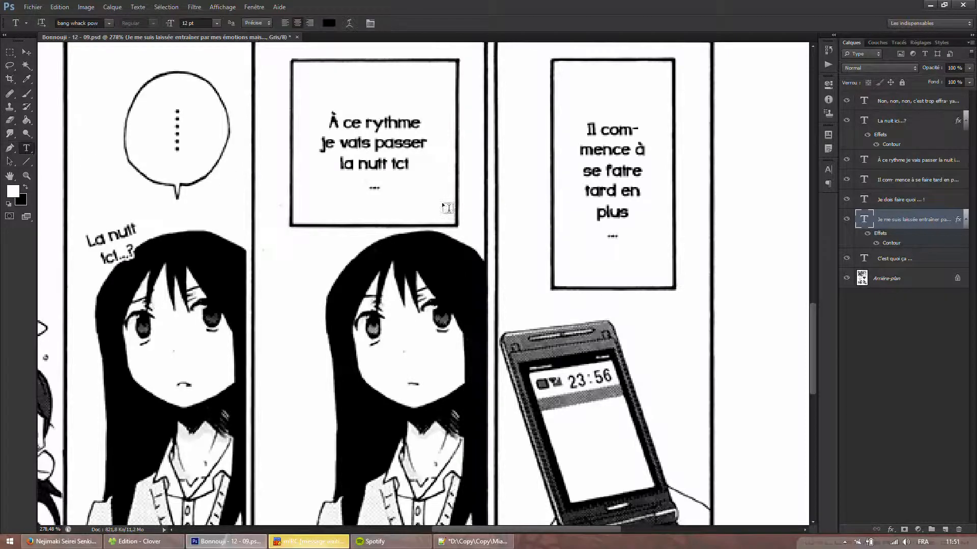
{"action": "left_click", "coordinate": [607, 236]}
{"action": "key", "text": "BackSpace"}
{"action": "left_click", "coordinate": [448, 22]}
Join the ellipsis to "ici" in the "À ce rythme" caption, enlarge its text to 14 pt and nudge it up in its box.
{"action": "left_click", "coordinate": [371, 187]}
{"action": "key", "text": "BackSpace"}
{"action": "key", "text": "ctrl+a"}
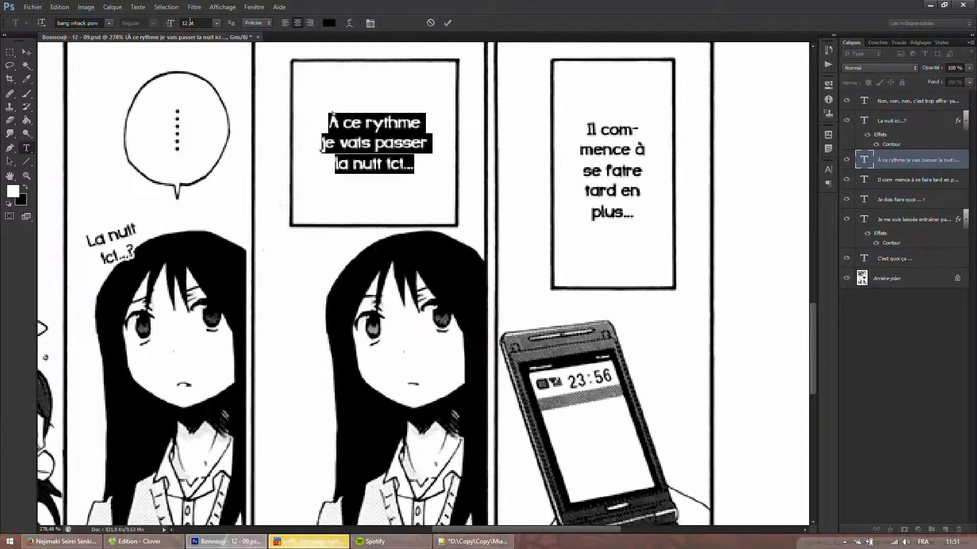
{"action": "left_click", "coordinate": [189, 23]}
{"action": "scroll", "coordinate": [190, 23], "scroll_direction": "up", "scroll_amount": 2}
{"action": "left_click", "coordinate": [30, 52]}
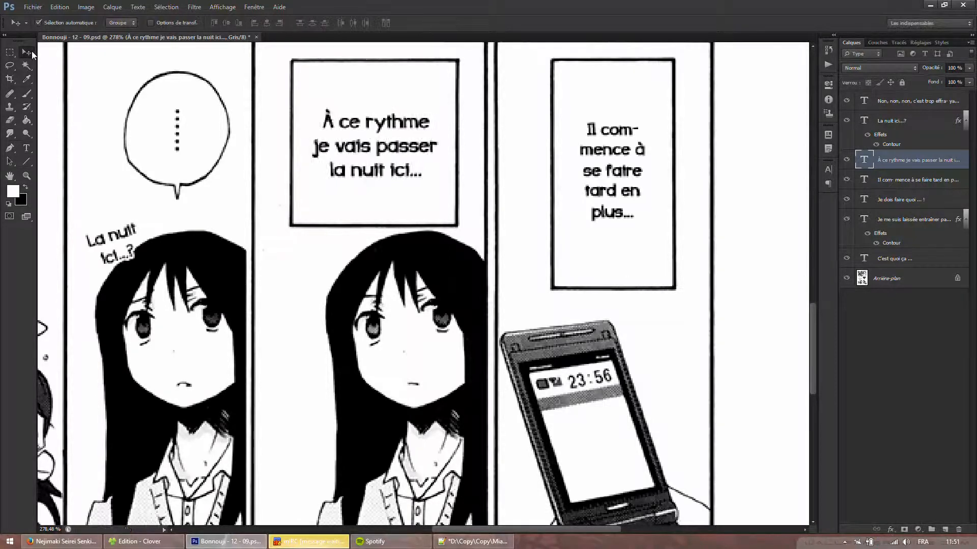
{"action": "key", "text": "Up"}
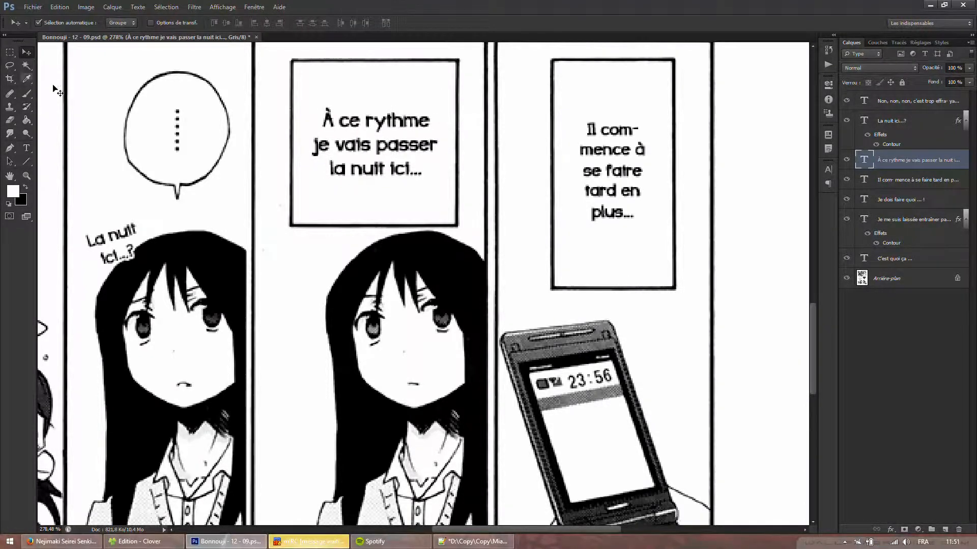
Set the "Il commence à se faire tard en plus..." caption to 14 pt and recentre it in its box.
{"action": "left_click", "coordinate": [27, 148]}
{"action": "left_click_drag", "start_coordinate": [579, 129], "coordinate": [663, 198]}
{"action": "left_click", "coordinate": [432, 22]}
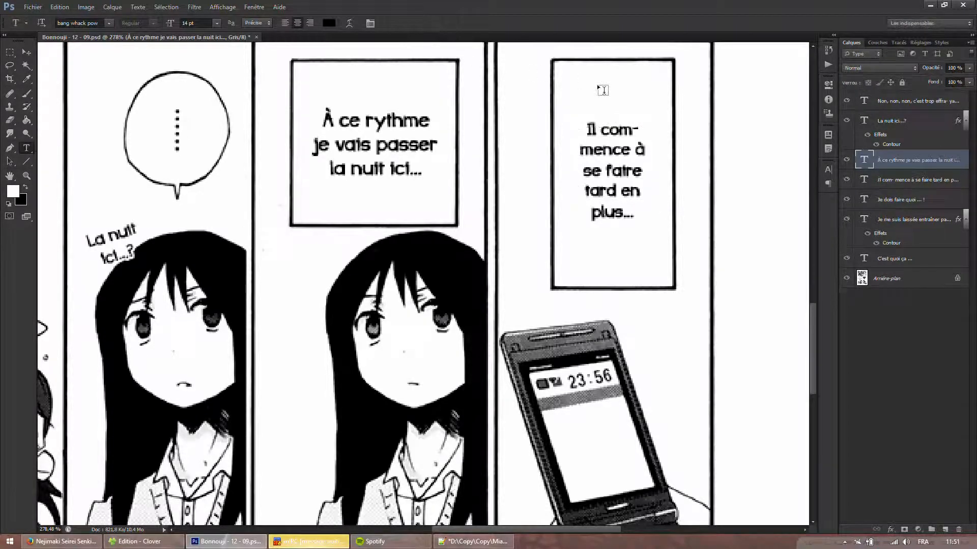
{"action": "left_click", "coordinate": [589, 84]}
{"action": "key", "text": "ctrl+a"}
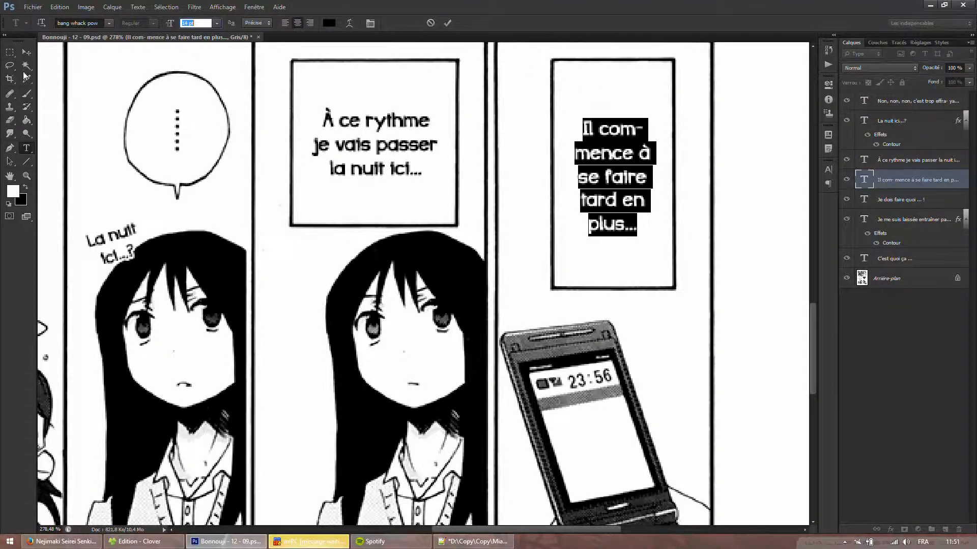
{"action": "left_click", "coordinate": [26, 65]}
{"action": "left_click", "coordinate": [27, 53]}
{"action": "key", "text": "Up"}
{"action": "key", "text": "Up"}
{"action": "key", "text": "Up"}
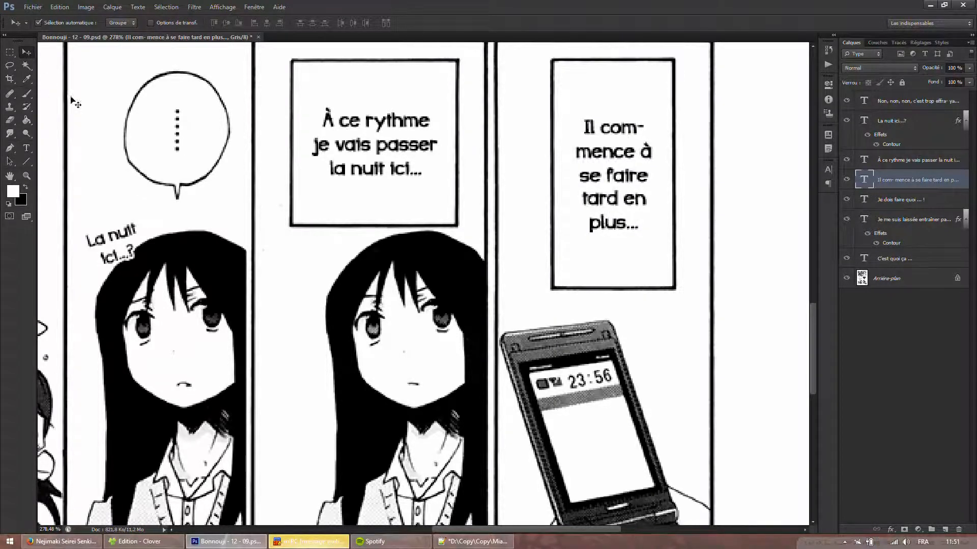
Reflow the bookshelf-panel caption to "C'est / quoi / ça..." at 14 pt and recentre it in its box.
{"action": "scroll", "coordinate": [473, 234], "scroll_direction": "down", "scroll_amount": 8}
{"action": "scroll", "coordinate": [509, 220], "scroll_direction": "up", "scroll_amount": 4}
{"action": "scroll", "coordinate": [510, 220], "scroll_direction": "up", "scroll_amount": 2}
{"action": "scroll", "coordinate": [510, 220], "scroll_direction": "down", "scroll_amount": 2}
{"action": "scroll", "coordinate": [509, 220], "scroll_direction": "up", "scroll_amount": 2}
{"action": "scroll", "coordinate": [528, 141], "scroll_direction": "up", "scroll_amount": 9}
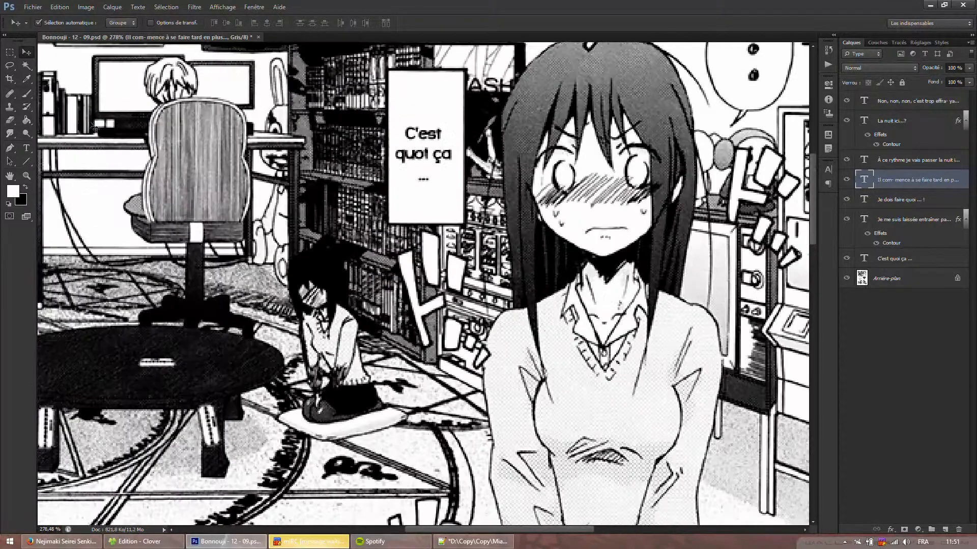
{"action": "left_click", "coordinate": [27, 150]}
{"action": "left_click", "coordinate": [400, 189]}
{"action": "left_click_drag", "start_coordinate": [454, 178], "coordinate": [361, 100]}
{"action": "left_click", "coordinate": [198, 23]}
{"action": "scroll", "coordinate": [198, 23], "scroll_direction": "up", "scroll_amount": 2}
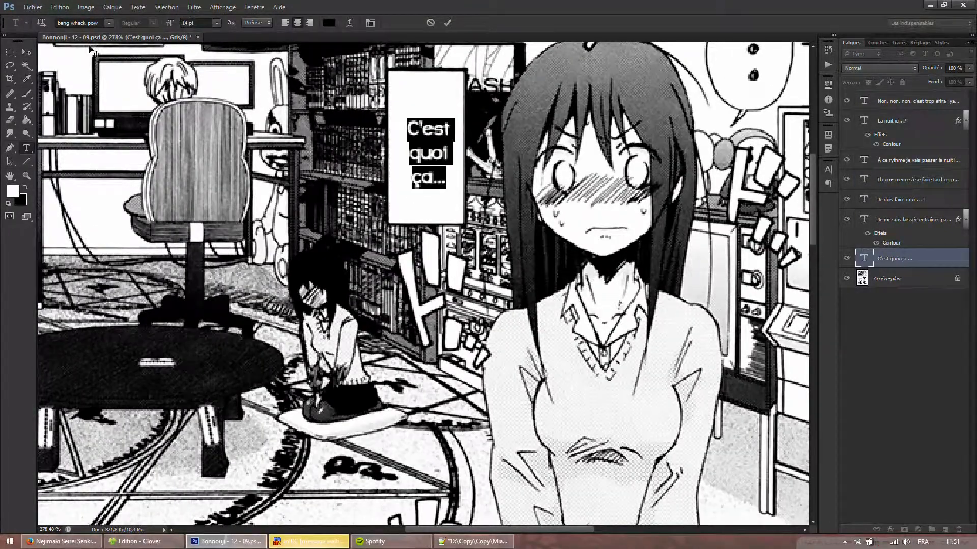
{"action": "left_click", "coordinate": [30, 52]}
{"action": "key", "text": "Right"}
{"action": "key", "text": "Up"}
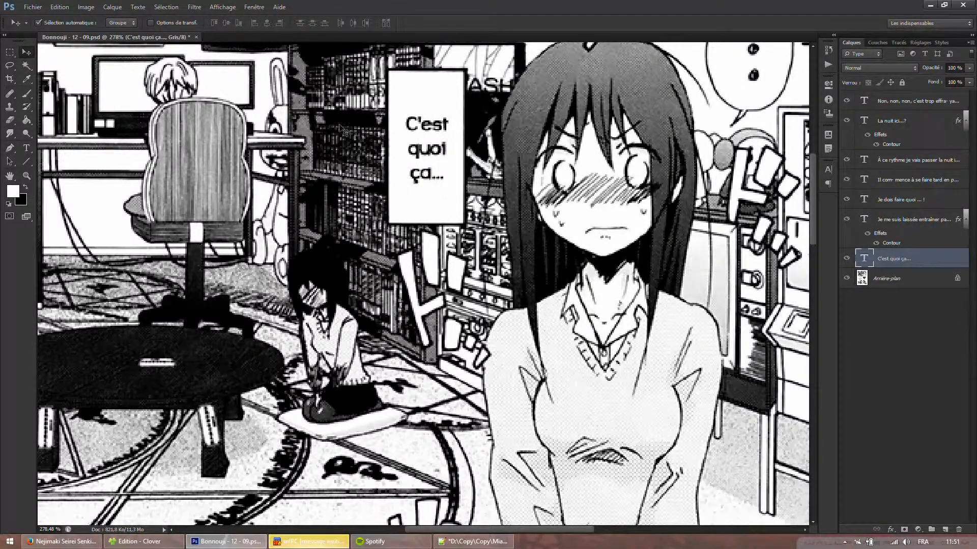
Reflow the "Non, non, non" caption to "Non, non, non, / c'est trop / effrayant !", rejoining the hyphenated word.
{"action": "scroll", "coordinate": [343, 130], "scroll_direction": "down", "scroll_amount": 4}
{"action": "scroll", "coordinate": [237, 476], "scroll_direction": "down", "scroll_amount": 2}
{"action": "scroll", "coordinate": [237, 476], "scroll_direction": "up", "scroll_amount": 2}
{"action": "scroll", "coordinate": [308, 242], "scroll_direction": "up", "scroll_amount": 3}
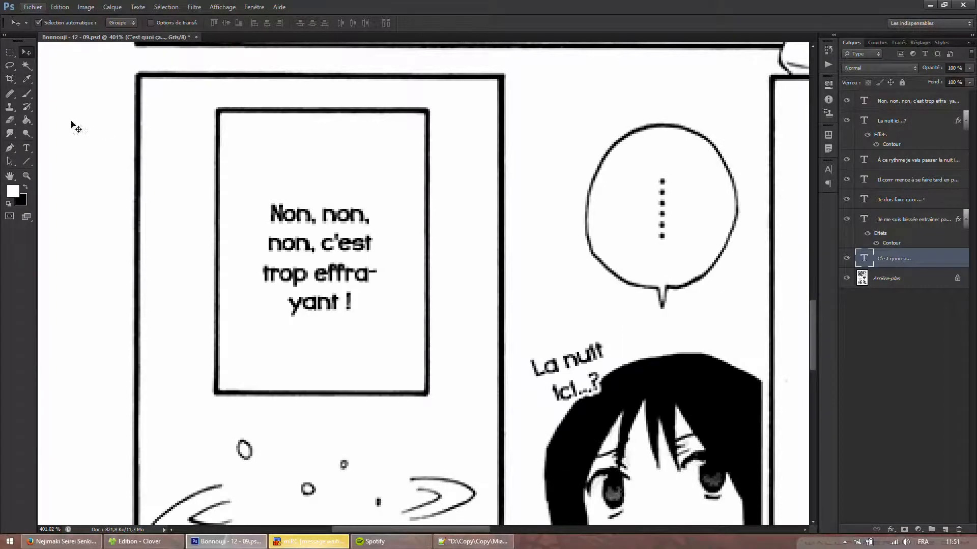
{"action": "left_click", "coordinate": [26, 147]}
{"action": "left_click", "coordinate": [328, 245]}
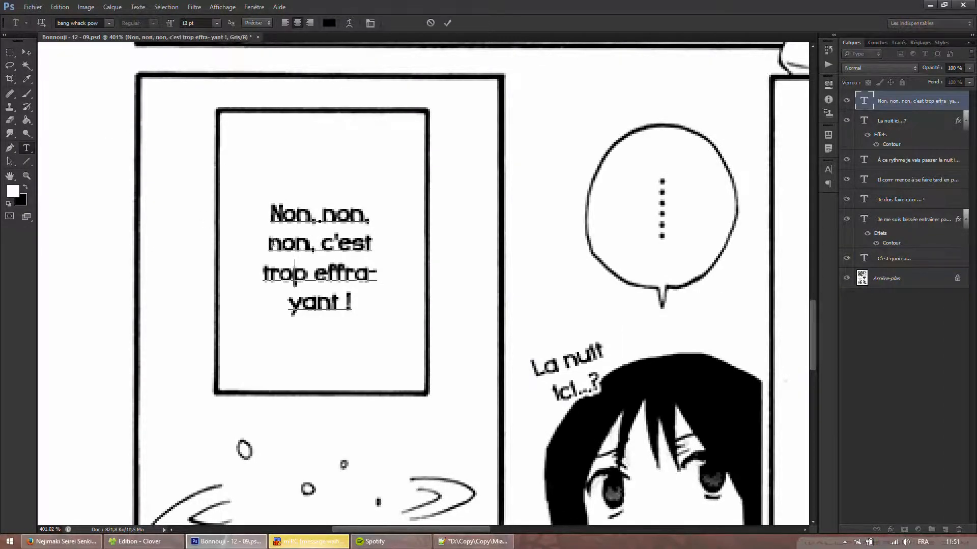
{"action": "key", "text": "Return"}
{"action": "left_click", "coordinate": [265, 250]}
{"action": "key", "text": "BackSpace"}
{"action": "left_click", "coordinate": [348, 245]}
{"action": "key", "text": "Delete"}
{"action": "left_click", "coordinate": [346, 245]}
{"action": "key", "text": "Return"}
{"action": "left_click", "coordinate": [268, 297]}
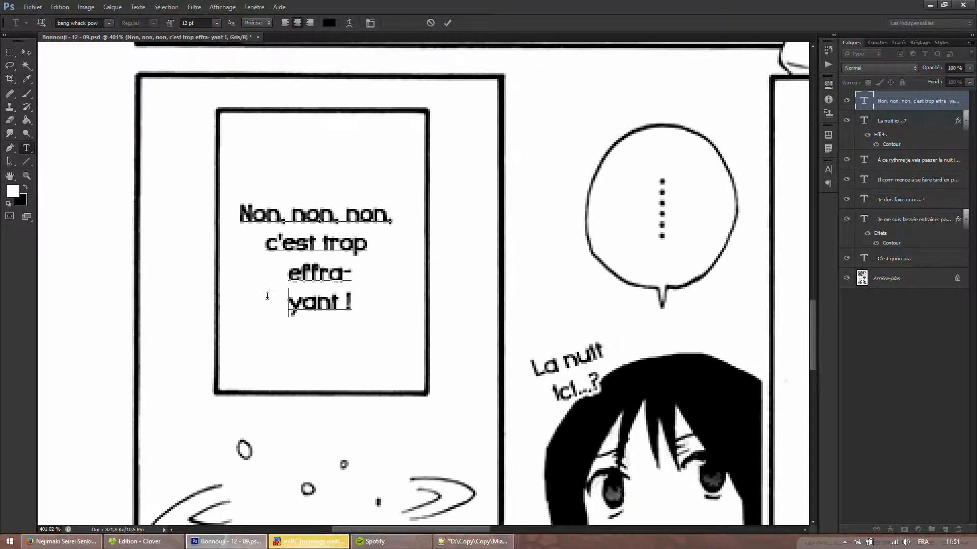
{"action": "key", "text": "BackSpace"}
{"action": "key", "text": "BackSpace"}
Shift the caption's line breaks to read "Non, non, / non, c'est trop / effrayant !".
{"action": "left_click", "coordinate": [386, 242]}
{"action": "key", "text": "BackSpace"}
{"action": "left_click", "coordinate": [399, 214]}
{"action": "key", "text": "BackSpace"}
{"action": "left_click", "coordinate": [351, 214]}
{"action": "key", "text": "Return"}
{"action": "left_click", "coordinate": [269, 269]}
{"action": "key", "text": "BackSpace"}
{"action": "left_click", "coordinate": [388, 210]}
{"action": "key", "text": "BackSpace"}
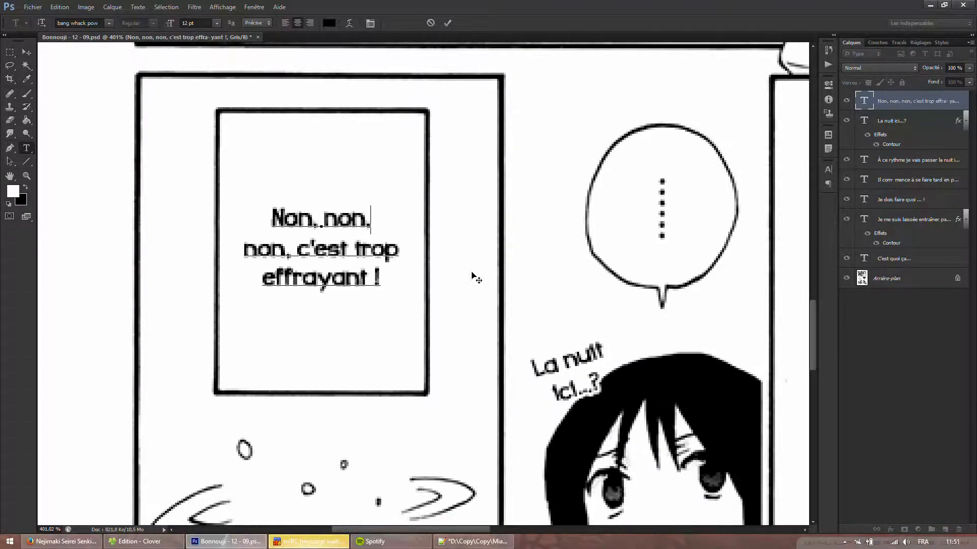
Enlarge the whole "Non, non, non, c'est trop effrayant !" caption to 13 pt and commit the text.
{"action": "key", "text": "ctrl+a"}
{"action": "left_click", "coordinate": [201, 23]}
{"action": "key", "text": "Up"}
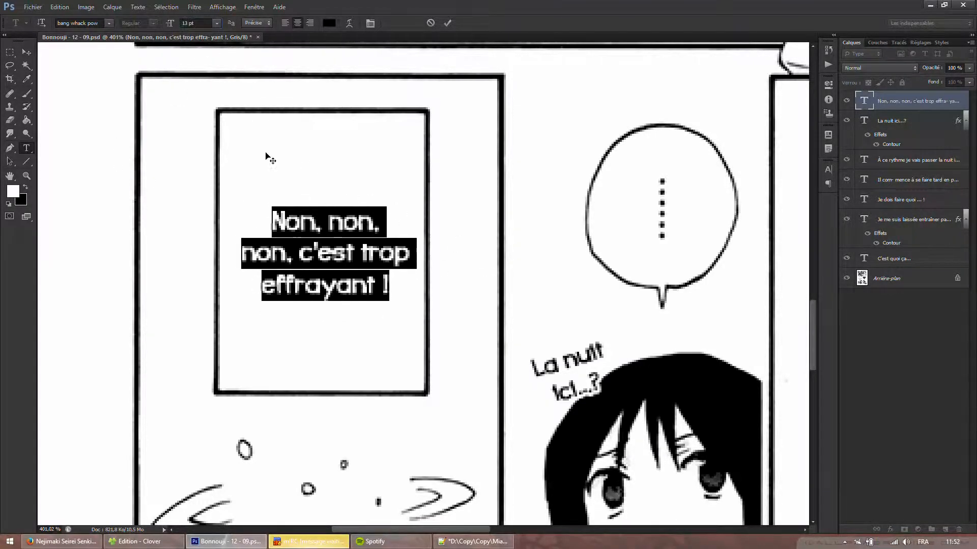
{"action": "left_click", "coordinate": [26, 60]}
{"action": "left_click", "coordinate": [23, 55]}
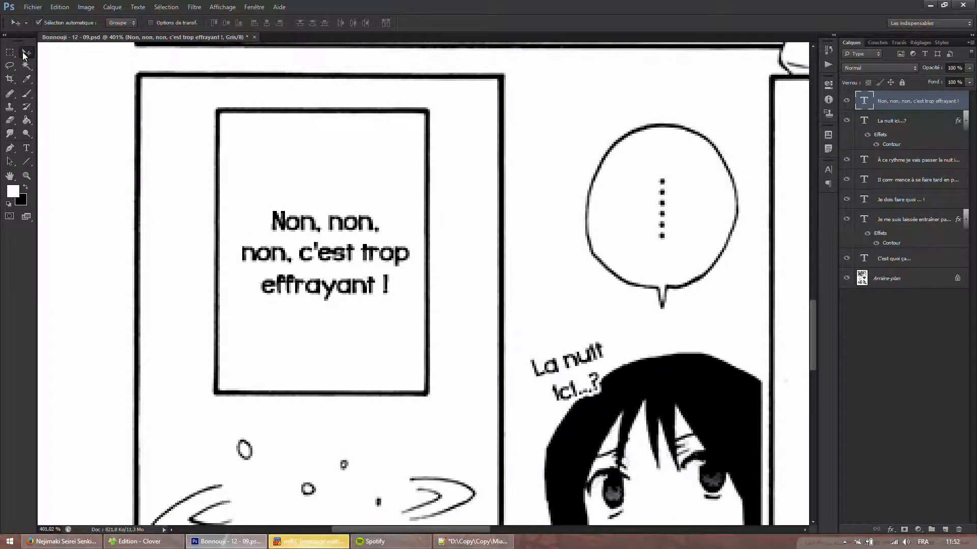
Save page 9, export it as a JPEG over the existing Bonnouji - 12 - 09.jpg, and close the document.
{"action": "scroll", "coordinate": [425, 191], "scroll_direction": "down", "scroll_amount": 5}
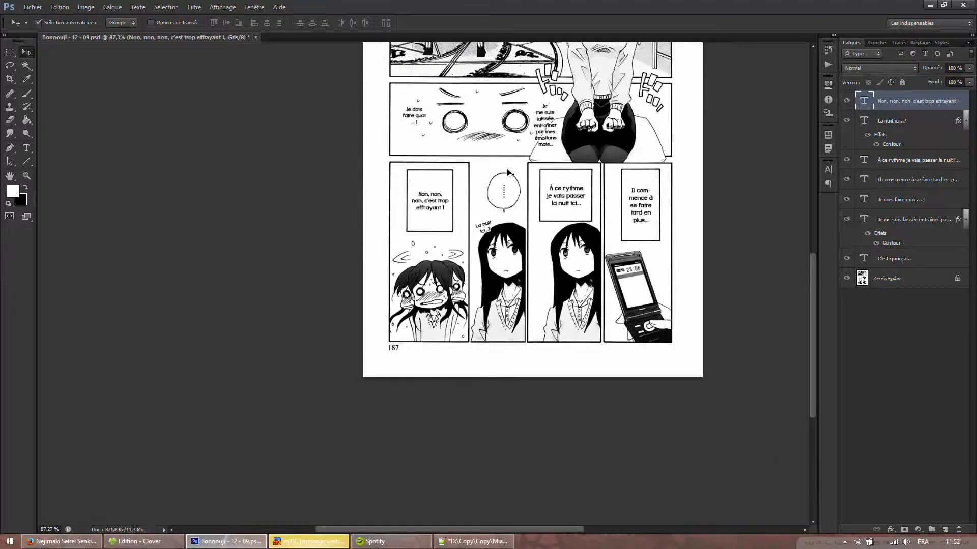
{"action": "scroll", "coordinate": [507, 173], "scroll_direction": "up", "scroll_amount": 2}
{"action": "key", "text": "ctrl+shift+s"}
{"action": "left_click", "coordinate": [306, 329]}
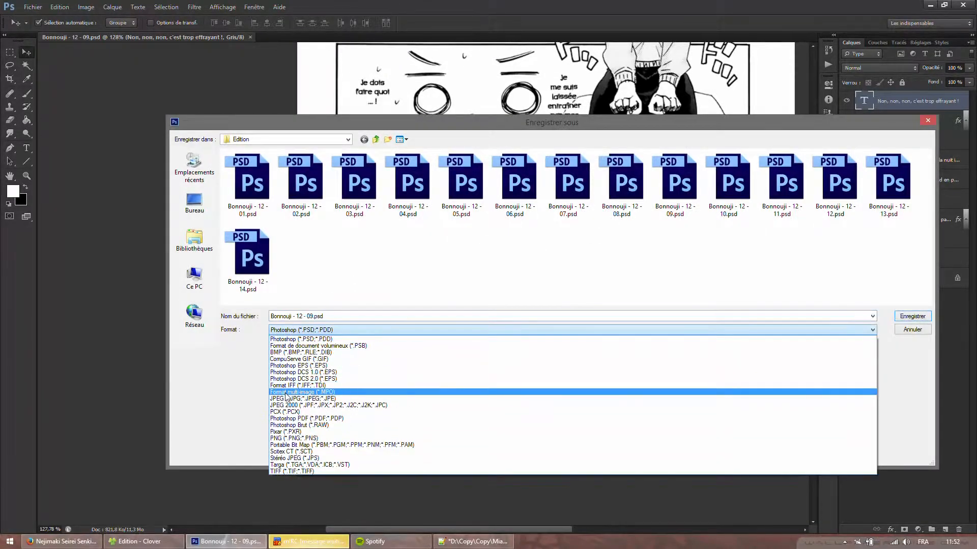
{"action": "left_click", "coordinate": [287, 398]}
{"action": "left_click", "coordinate": [913, 316]}
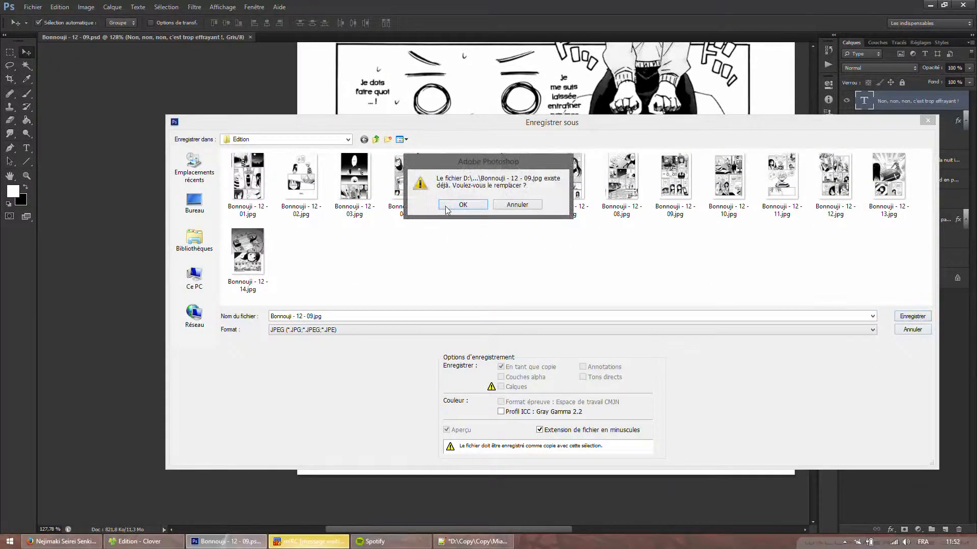
{"action": "left_click", "coordinate": [453, 209]}
{"action": "left_click", "coordinate": [450, 184]}
{"action": "left_click", "coordinate": [250, 37]}
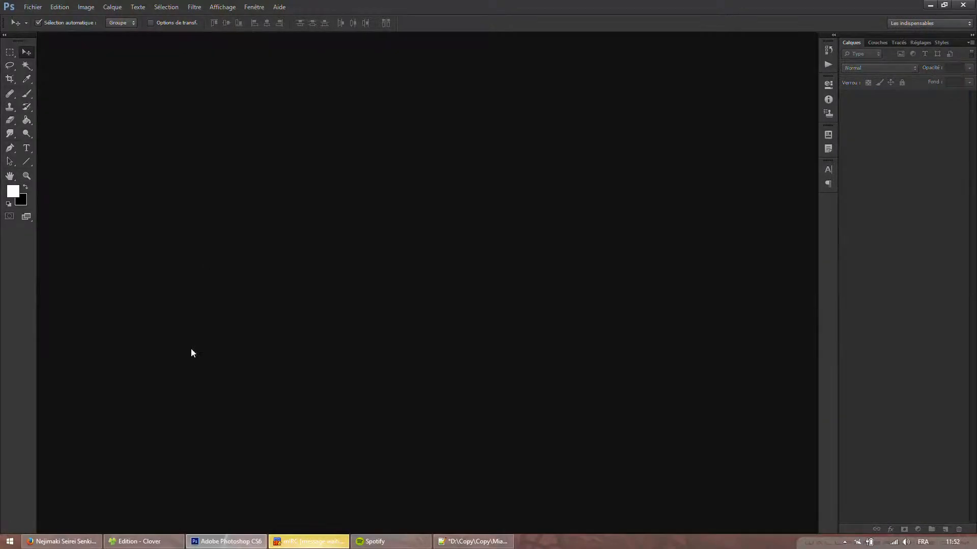
Review the exported Bonnouji chapter 12 JPEG pages 1 to 3 in the Windows photo viewer, leafing back and forth.
{"action": "left_click", "coordinate": [144, 541]}
{"action": "double_click", "coordinate": [126, 105]}
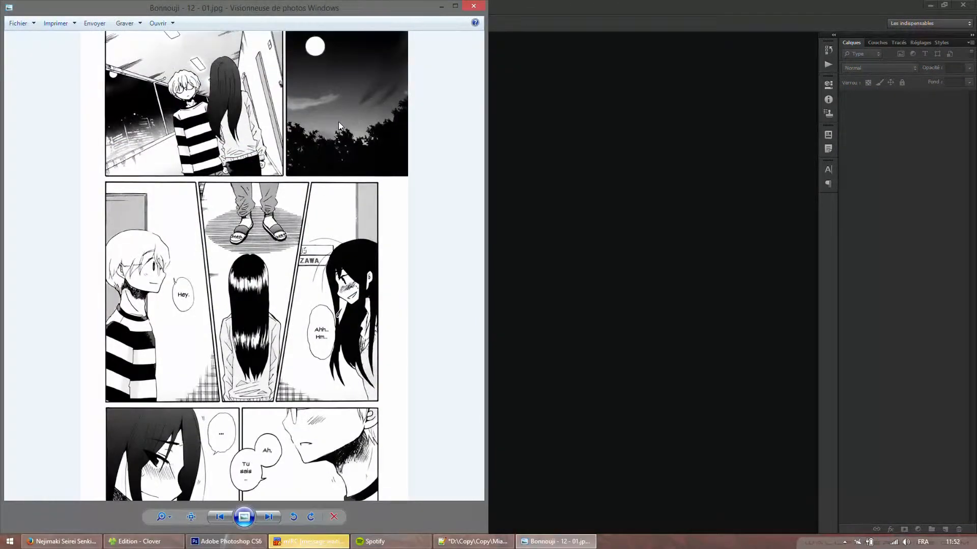
{"action": "key", "text": "Right"}
{"action": "key", "text": "Right"}
{"action": "key", "text": "Left"}
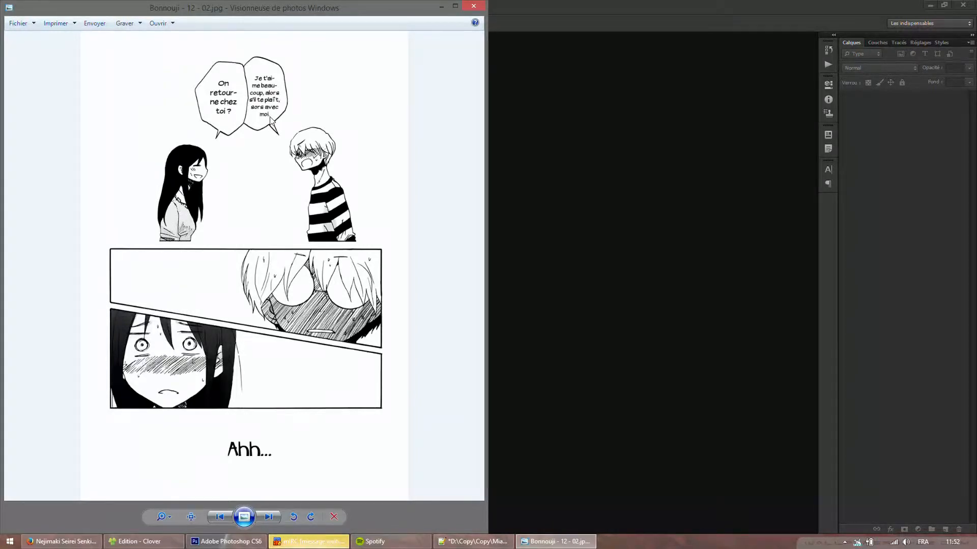
{"action": "key", "text": "Right"}
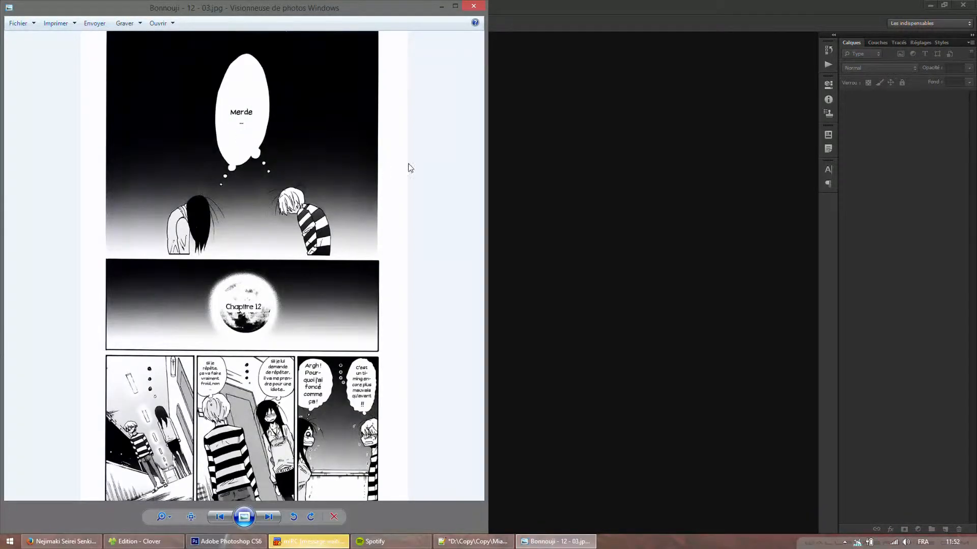
{"action": "key", "text": "Left"}
{"action": "key", "text": "Left"}
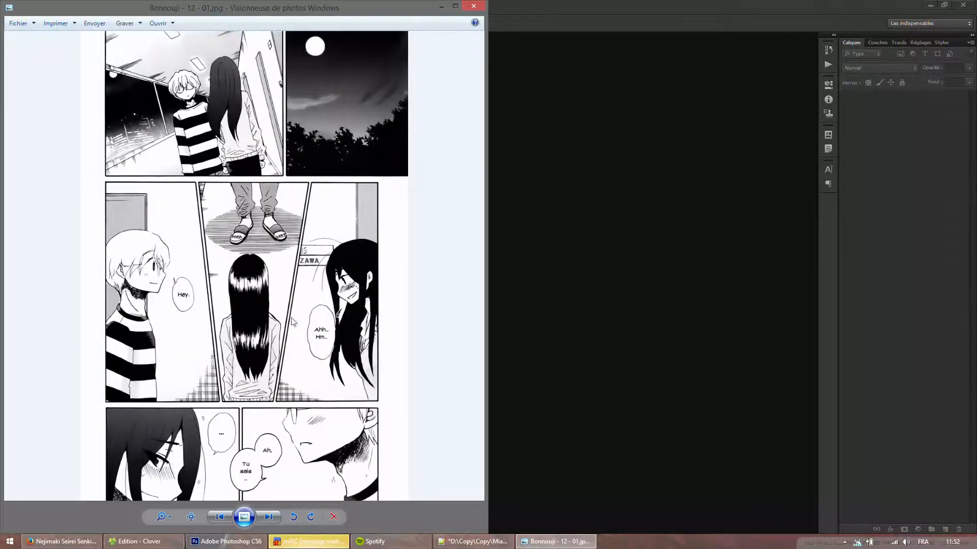
{"action": "key", "text": "Right"}
{"action": "key", "text": "Right"}
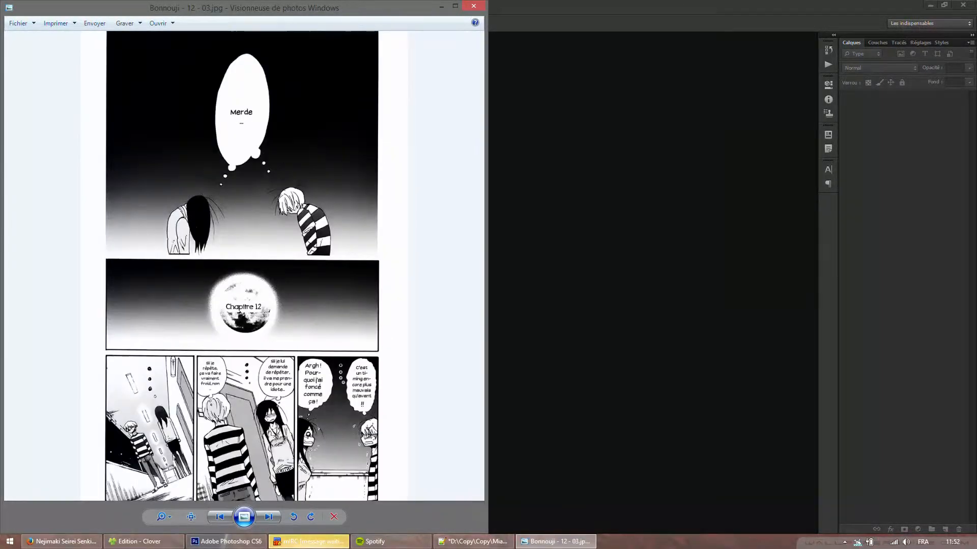
Open Bonnouji - 12 - 03.psd in Photoshop from the file explorer and glance at the mIRC chat before returning.
{"action": "left_click", "coordinate": [171, 540]}
{"action": "double_click", "coordinate": [392, 126]}
{"action": "left_click", "coordinate": [309, 541]}
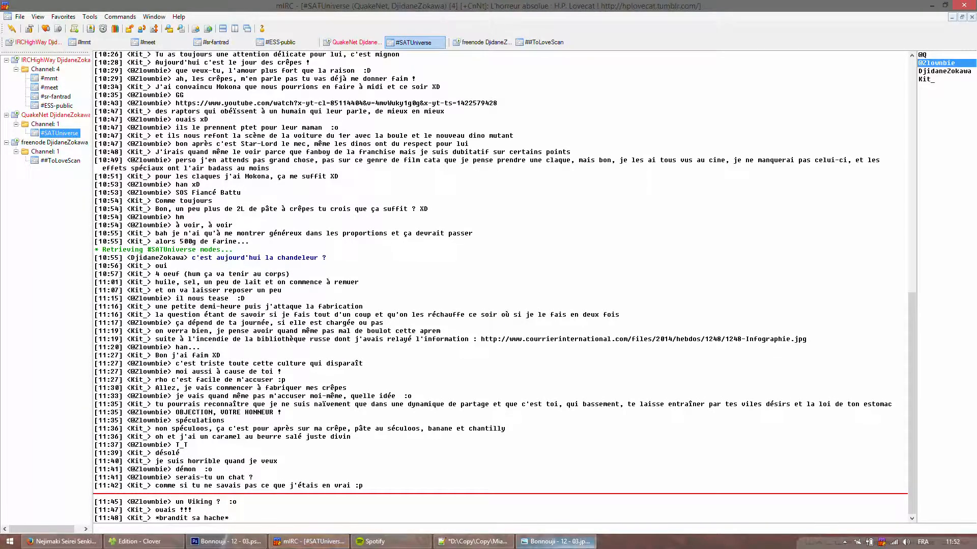
{"action": "left_click", "coordinate": [549, 542]}
{"action": "left_click", "coordinate": [310, 542]}
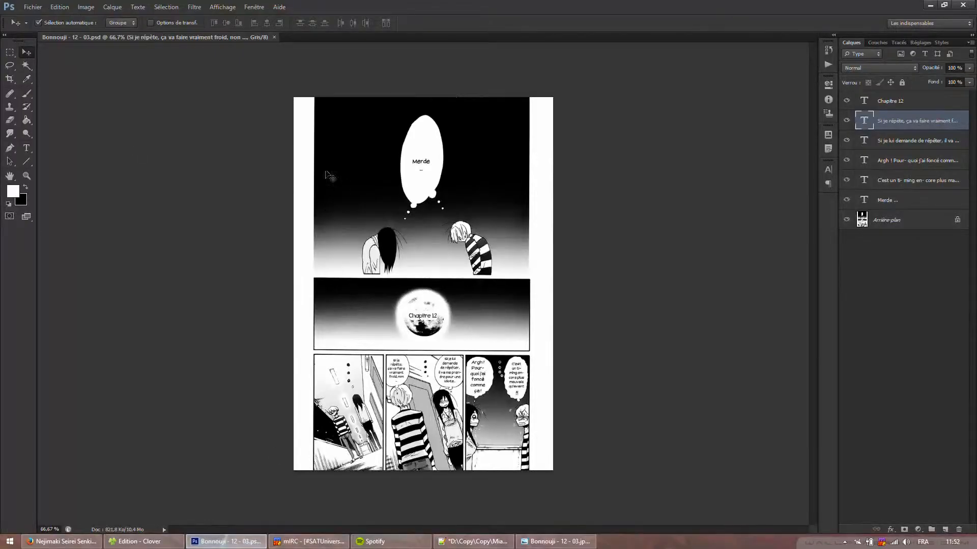
Put the "Merde..." caption on a single line, apply faux italic, enlarge it, and commit the text.
{"action": "double_click", "coordinate": [25, 177]}
{"action": "key", "text": "t"}
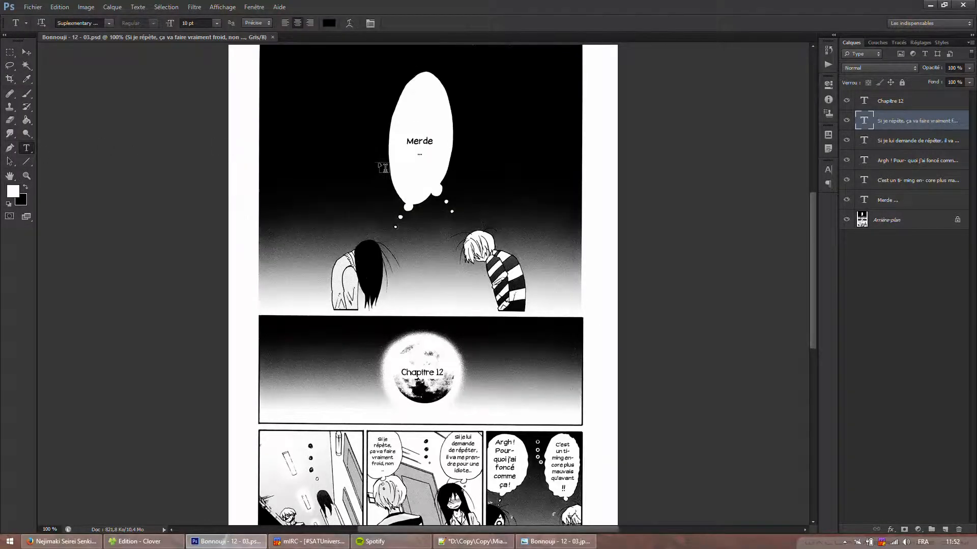
{"action": "left_click", "coordinate": [415, 151]}
{"action": "right_click", "coordinate": [342, 137]}
{"action": "left_click", "coordinate": [362, 304]}
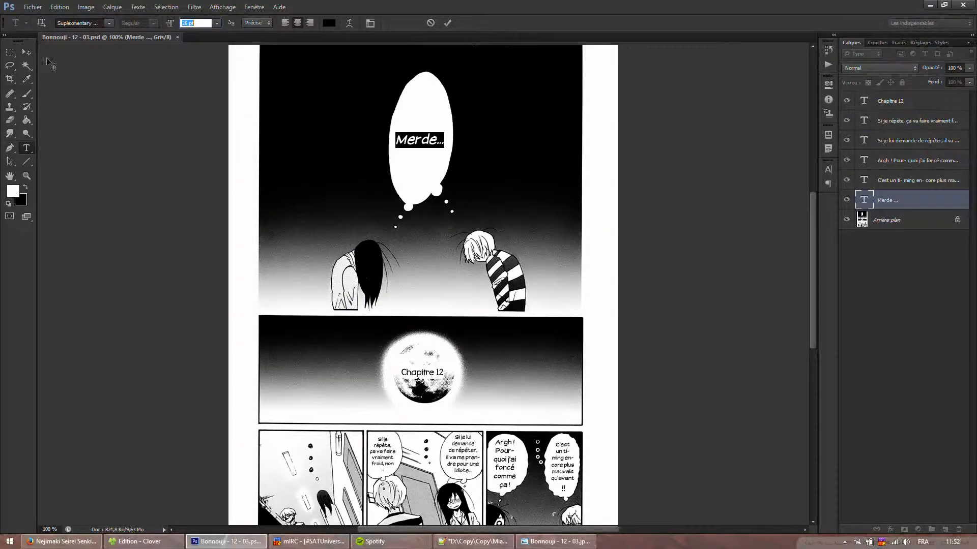
{"action": "left_click", "coordinate": [27, 51]}
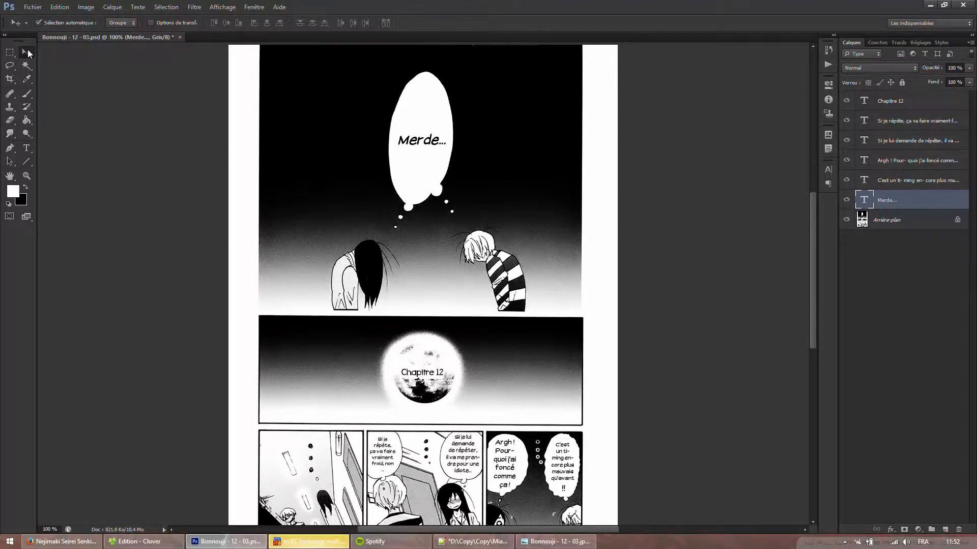
{"action": "scroll", "coordinate": [170, 175], "scroll_direction": "down", "scroll_amount": 5}
{"action": "scroll", "coordinate": [567, 424], "scroll_direction": "up", "scroll_amount": 6}
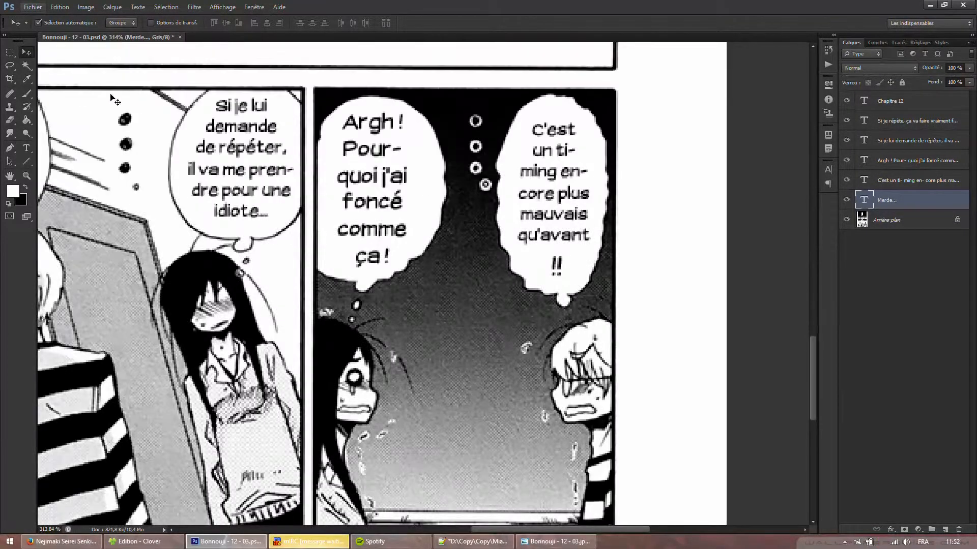
{"action": "left_click", "coordinate": [25, 148]}
{"action": "left_click_drag", "start_coordinate": [532, 122], "coordinate": [563, 275]}
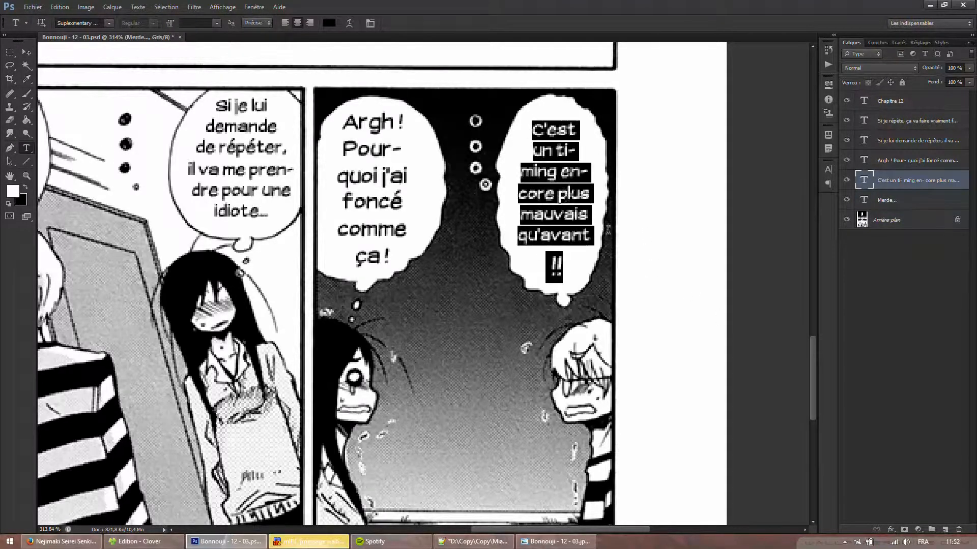
{"action": "right_click", "coordinate": [566, 201]}
{"action": "left_click", "coordinate": [606, 370]}
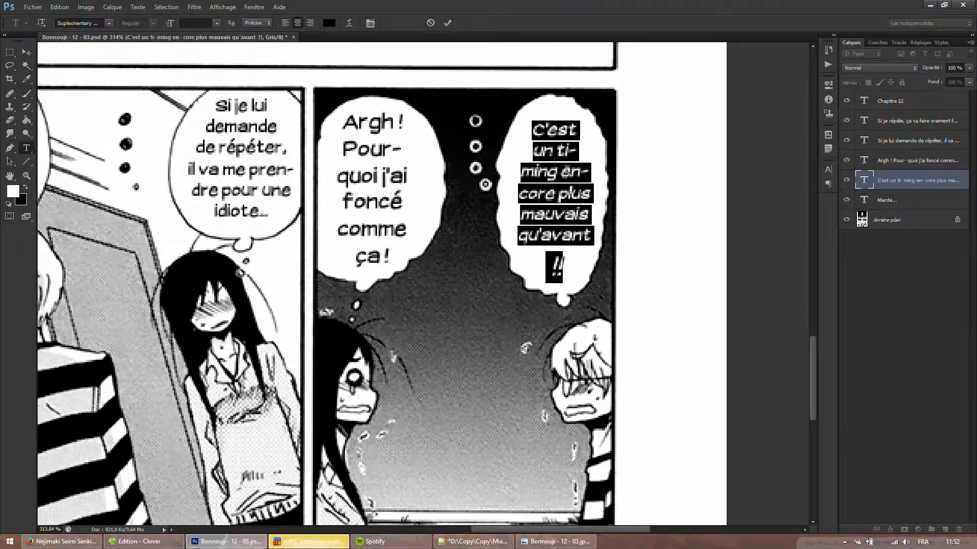
{"action": "left_click", "coordinate": [548, 169]}
{"action": "key", "text": "BackSpace"}
{"action": "key", "text": "BackSpace"}
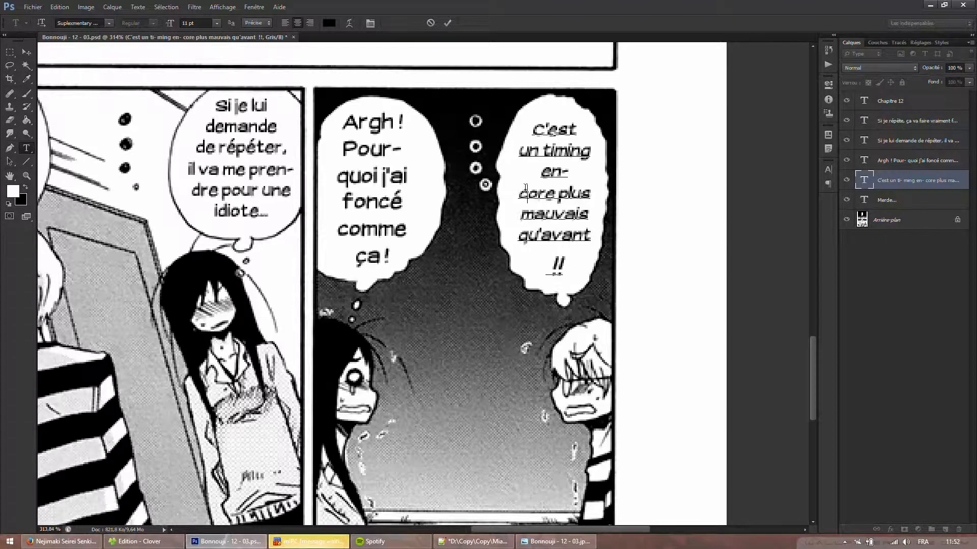
{"action": "left_click", "coordinate": [582, 184]}
{"action": "key", "text": "BackSpace"}
{"action": "key", "text": "BackSpace"}
{"action": "left_click", "coordinate": [555, 247]}
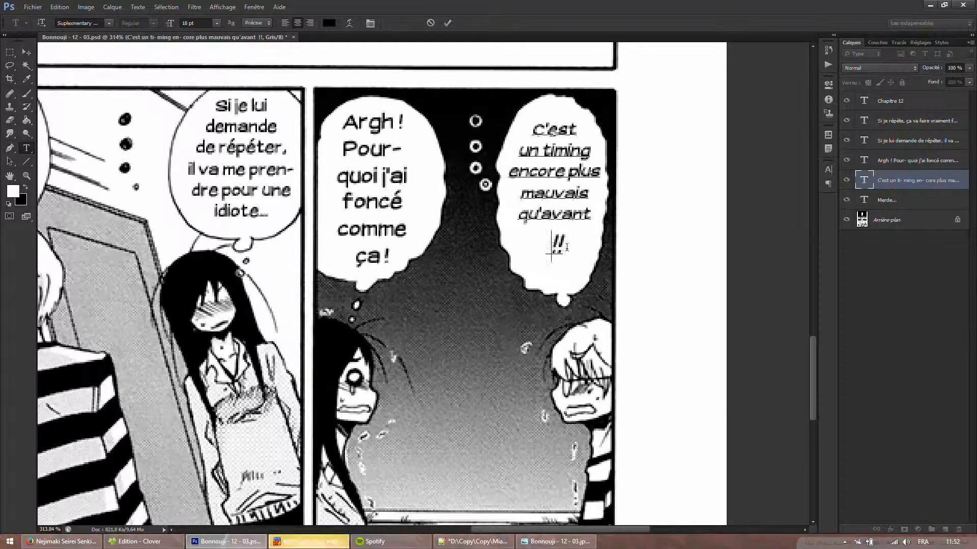
{"action": "left_click", "coordinate": [544, 250]}
{"action": "key", "text": "Delete"}
{"action": "key", "text": "BackSpace"}
{"action": "key", "text": "Return"}
{"action": "key", "text": "BackSpace"}
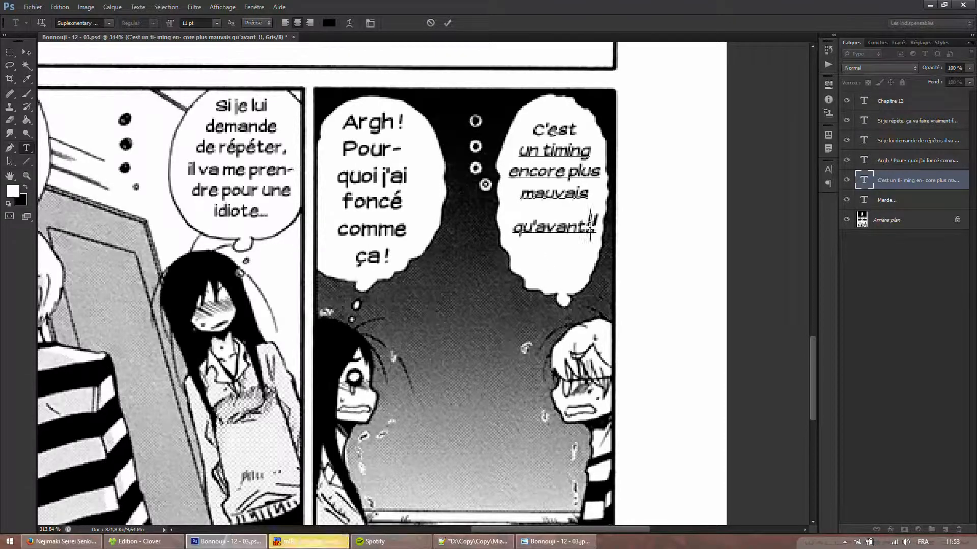
{"action": "key", "text": "BackSpace"}
{"action": "key", "text": "BackSpace"}
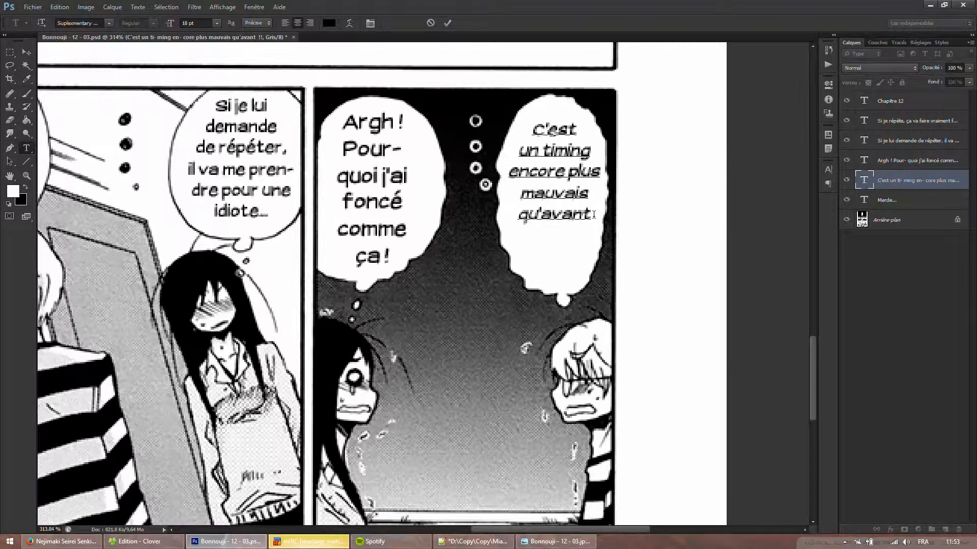
{"action": "key", "text": "Return"}
{"action": "mouse_move", "coordinate": [576, 229]}
{"action": "left_mouse_down"}
{"action": "mouse_move", "coordinate": [495, 222]}
{"action": "mouse_move", "coordinate": [562, 236]}
{"action": "left_mouse_up"}
{"action": "left_click", "coordinate": [430, 23]}
Reflow the timing caption to "C'est / un timing / encore plus / mauvais / qu'avant", rejoining both hyphenated words.
{"action": "left_click", "coordinate": [559, 171]}
{"action": "key", "text": "Return"}
{"action": "left_click", "coordinate": [519, 178]}
{"action": "key", "text": "BackSpace"}
{"action": "key", "text": "BackSpace"}
{"action": "left_click", "coordinate": [590, 149]}
{"action": "key", "text": "BackSpace"}
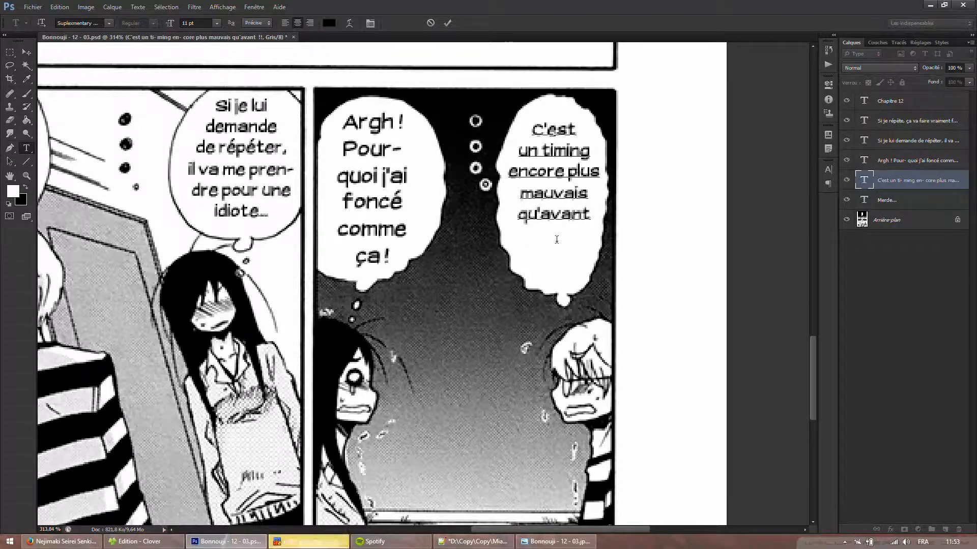
Set the whole "C'est un timing encore plus mauvais qu'avant !!" caption to 11 pt faux italic, with "!!" on its own last line.
{"action": "key", "text": "ctrl+a"}
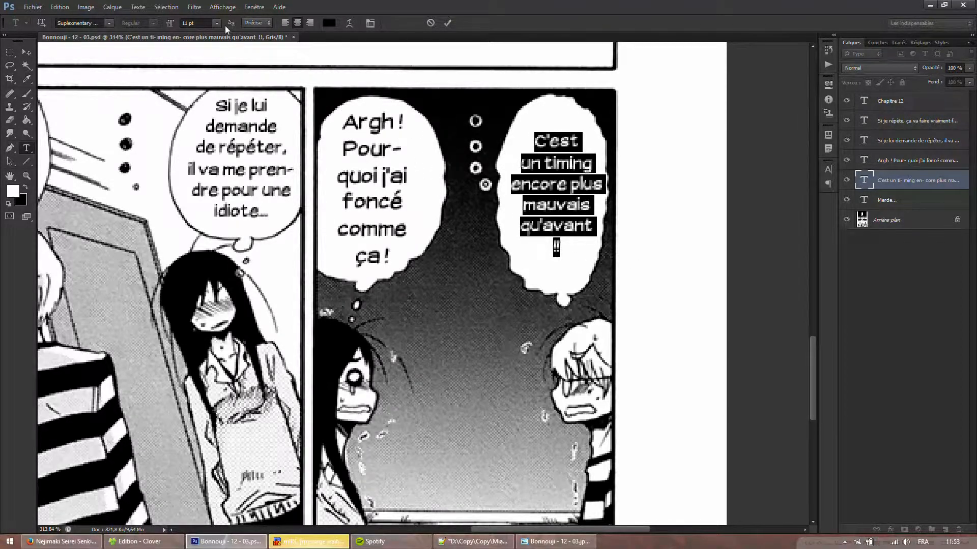
{"action": "key", "text": "Up"}
{"action": "left_click_drag", "start_coordinate": [396, 152], "coordinate": [394, 146]}
{"action": "left_click", "coordinate": [204, 23]}
{"action": "scroll", "coordinate": [216, 63], "scroll_direction": "down", "scroll_amount": 1}
{"action": "key", "text": "Down"}
{"action": "right_click", "coordinate": [548, 173]}
{"action": "left_click", "coordinate": [580, 335]}
{"action": "right_click", "coordinate": [549, 181]}
{"action": "left_click", "coordinate": [607, 350]}
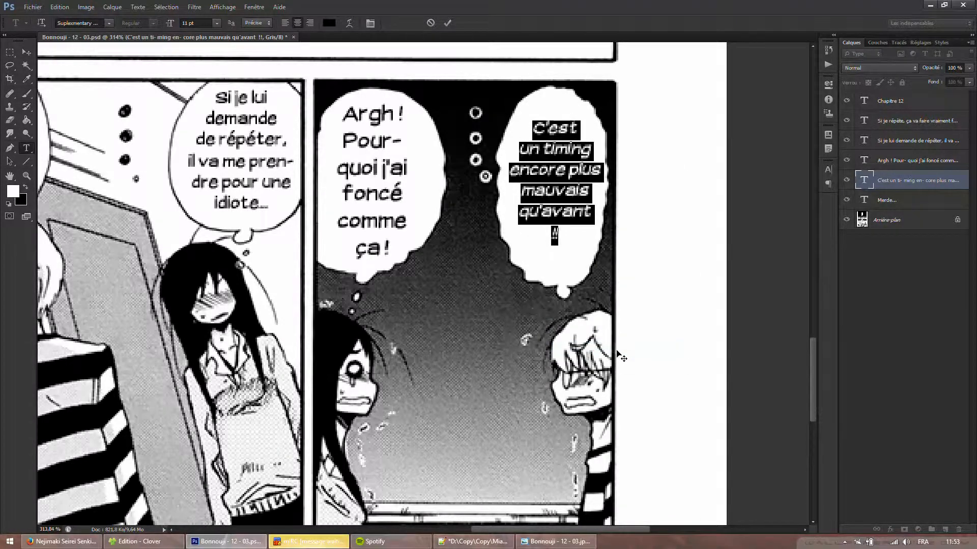
Commit the "C'est un timing" caption and nudge it slightly down to centre it in its balloon.
{"action": "left_click", "coordinate": [29, 52]}
{"action": "key", "text": "Down"}
{"action": "key", "text": "Down"}
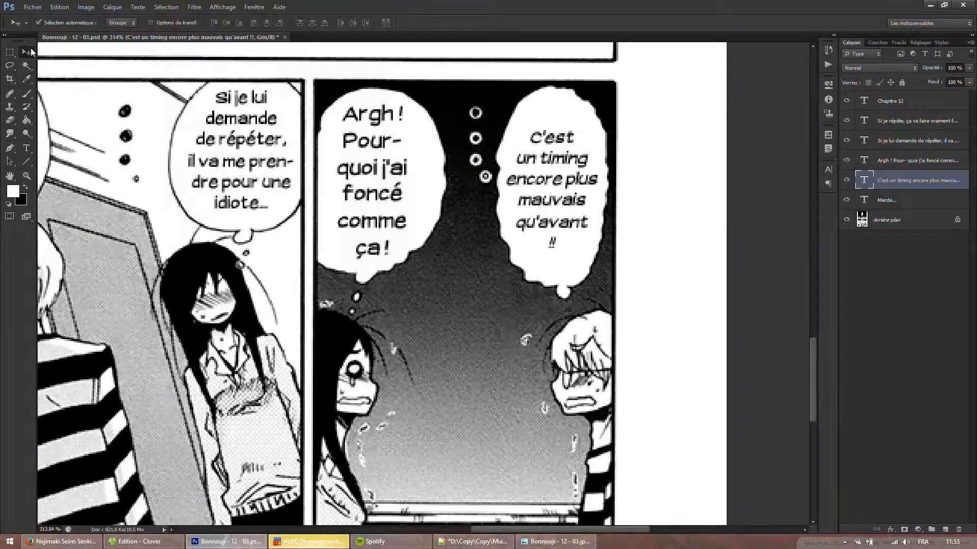
{"action": "key", "text": "Up"}
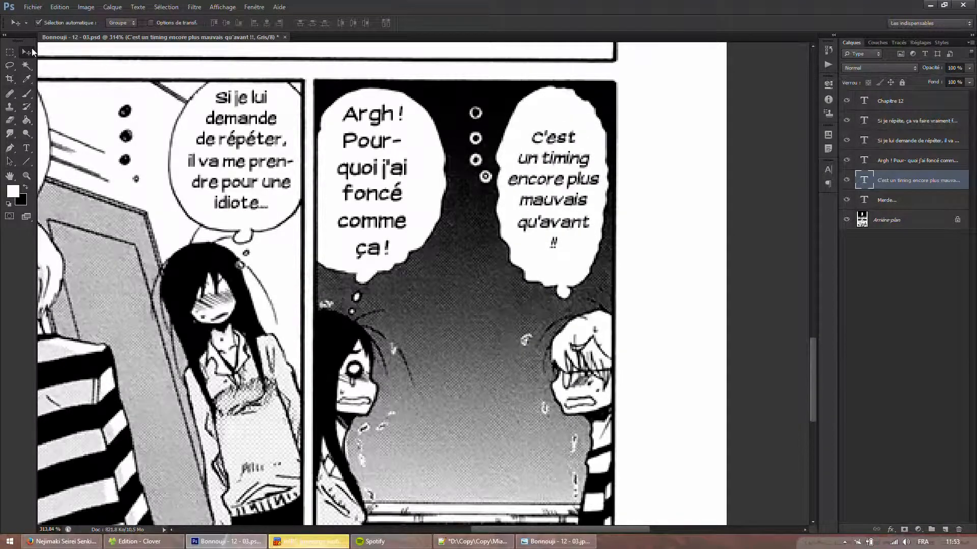
Reflow the "Argh !" caption to "Argh ! / Pourquoi / j'ai foncé / comme / ça !", rejoining the hyphenated word.
{"action": "left_click", "coordinate": [27, 148]}
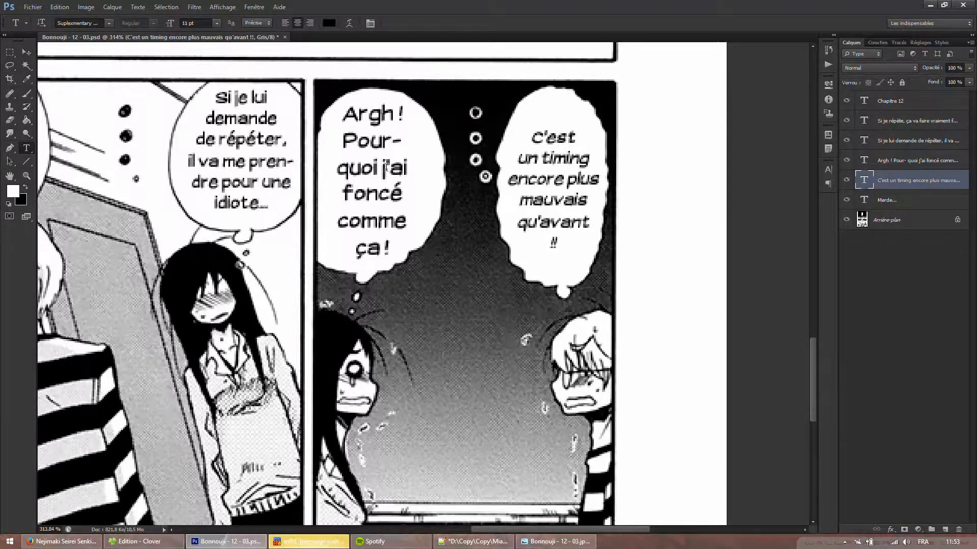
{"action": "left_click", "coordinate": [311, 168]}
{"action": "key", "text": "BackSpace"}
{"action": "key", "text": "BackSpace"}
{"action": "key", "text": "End"}
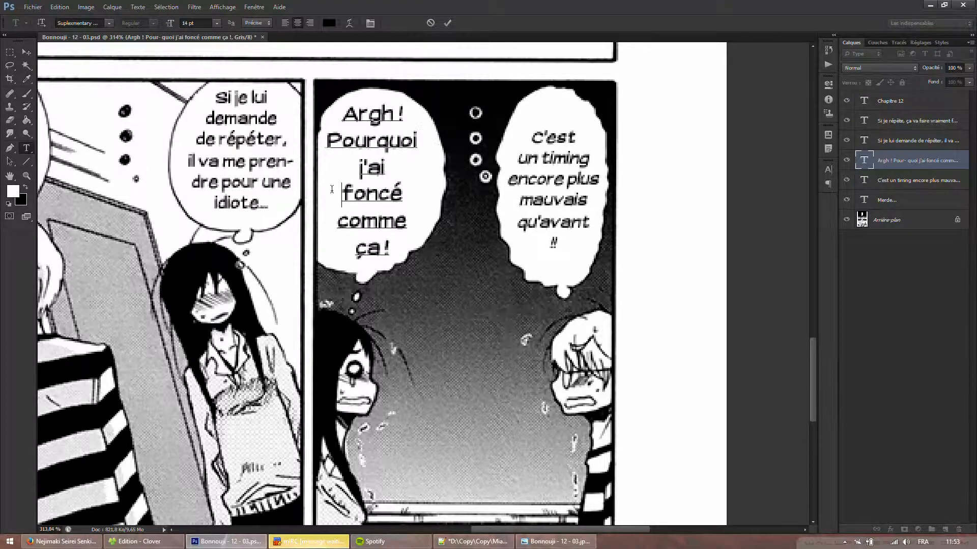
{"action": "key", "text": "Down"}
{"action": "key", "text": "Delete"}
Apply faux italic to the whole "Argh ! Pourquoi j'ai foncé comme ça !" caption, reduce it to 13 pt, and commit it.
{"action": "left_click_drag", "start_coordinate": [408, 205], "coordinate": [336, 113]}
{"action": "right_click", "coordinate": [361, 163]}
{"action": "left_click", "coordinate": [399, 329]}
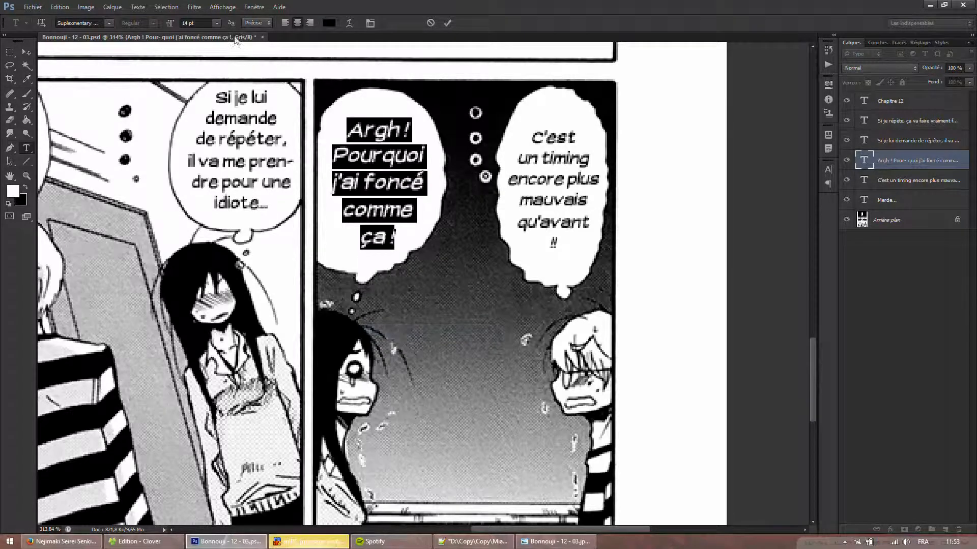
{"action": "key", "text": "Down"}
{"action": "left_click", "coordinate": [28, 54]}
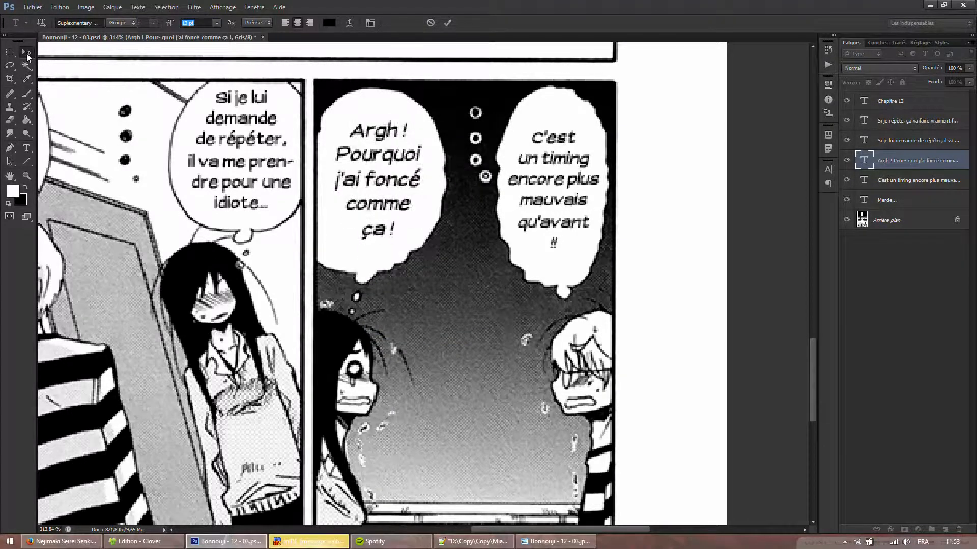
Nudge the "Argh !" caption slightly down and fine-tune its vertical position to centre it in its balloon.
{"action": "key", "text": "Up"}
{"action": "key", "text": "Down"}
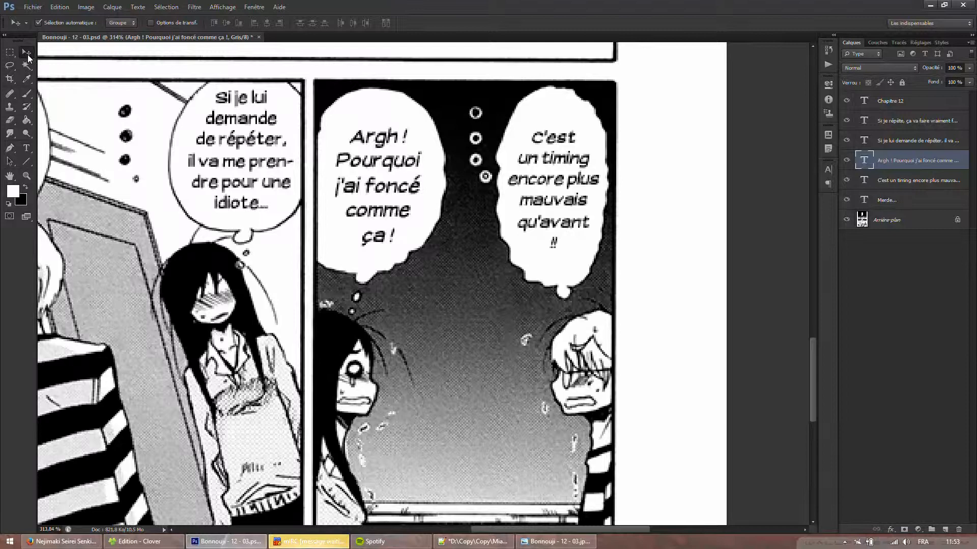
{"action": "key", "text": "Up"}
{"action": "key", "text": "Up"}
{"action": "key", "text": "Down"}
{"action": "key", "text": "Down"}
{"action": "key", "text": "Up"}
{"action": "key", "text": "Down"}
{"action": "key", "text": "Up"}
{"action": "key", "text": "Down"}
Reflow the "Si je lui" caption to "Si je lui / demande de / répéter, il va / me prendre / pour une / idiote...".
{"action": "left_click", "coordinate": [27, 148]}
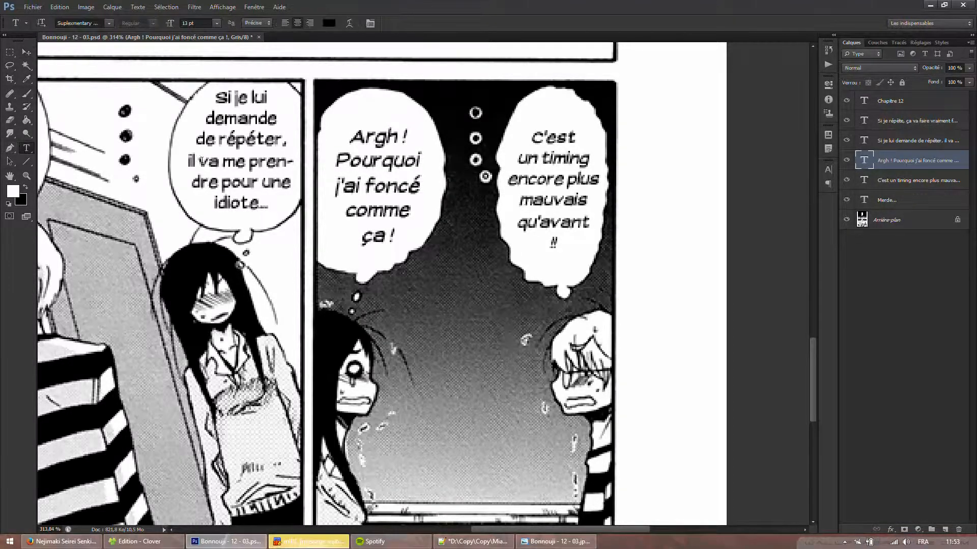
{"action": "left_click", "coordinate": [220, 143]}
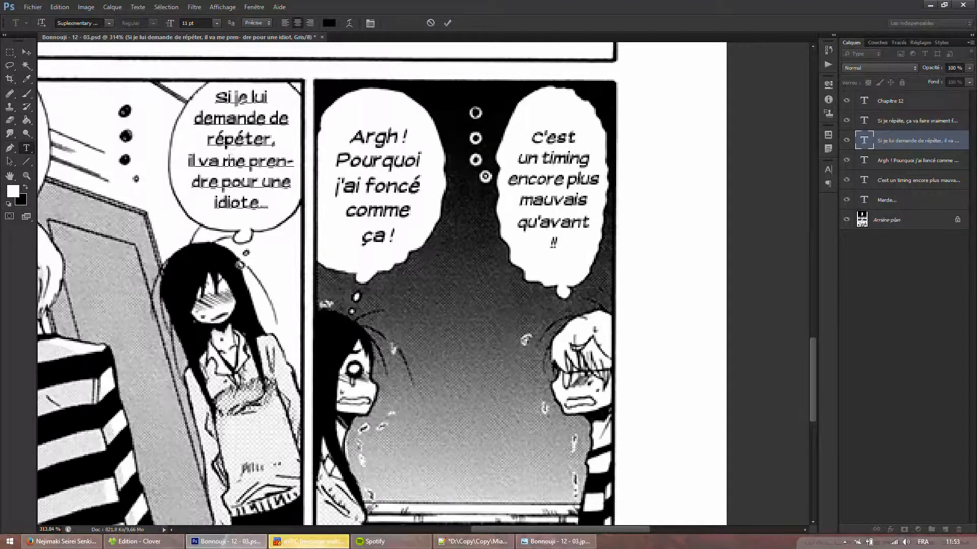
{"action": "key", "text": "Return"}
{"action": "left_click", "coordinate": [206, 162]}
{"action": "key", "text": "BackSpace"}
{"action": "left_click", "coordinate": [221, 182]}
{"action": "key", "text": "Return"}
{"action": "left_click", "coordinate": [203, 182]}
{"action": "key", "text": "BackSpace"}
Apply faux italic to the whole "Si je lui demande" caption, set its size to 10.5 pt, and commit the text.
{"action": "key", "text": "ctrl+a"}
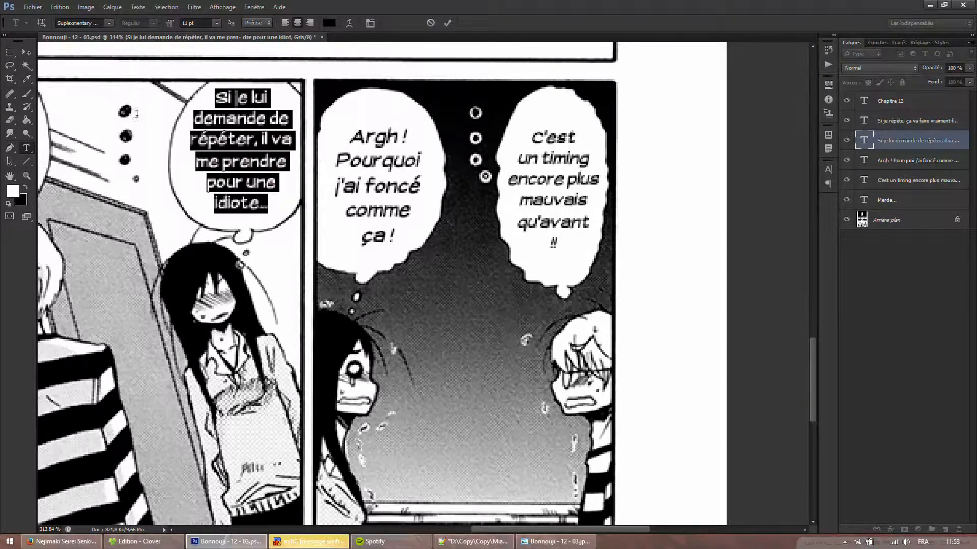
{"action": "right_click", "coordinate": [185, 131]}
{"action": "left_click", "coordinate": [255, 298]}
{"action": "left_click", "coordinate": [203, 24]}
{"action": "key", "text": "Down"}
{"action": "left_click_drag", "start_coordinate": [350, 152], "coordinate": [350, 162]}
{"action": "left_click", "coordinate": [187, 23]}
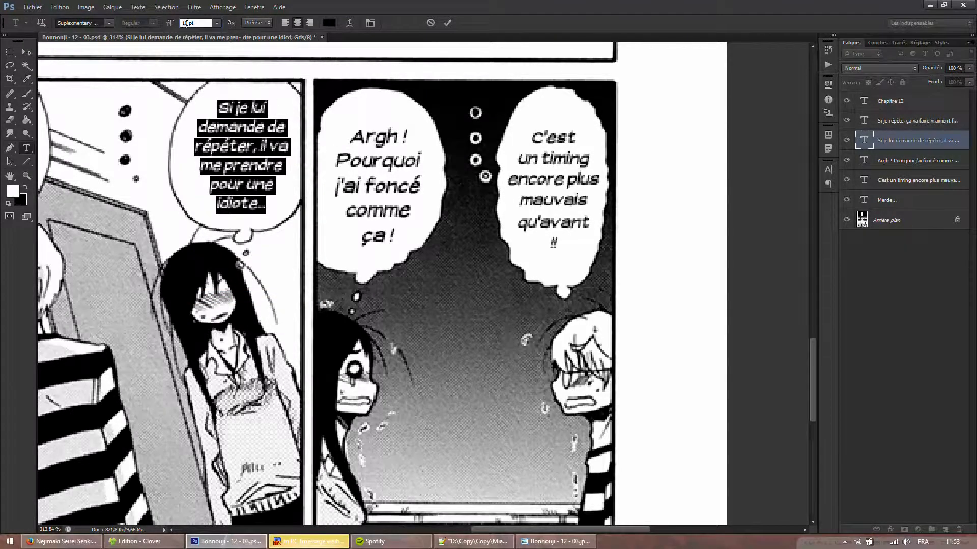
{"action": "left_click", "coordinate": [29, 56]}
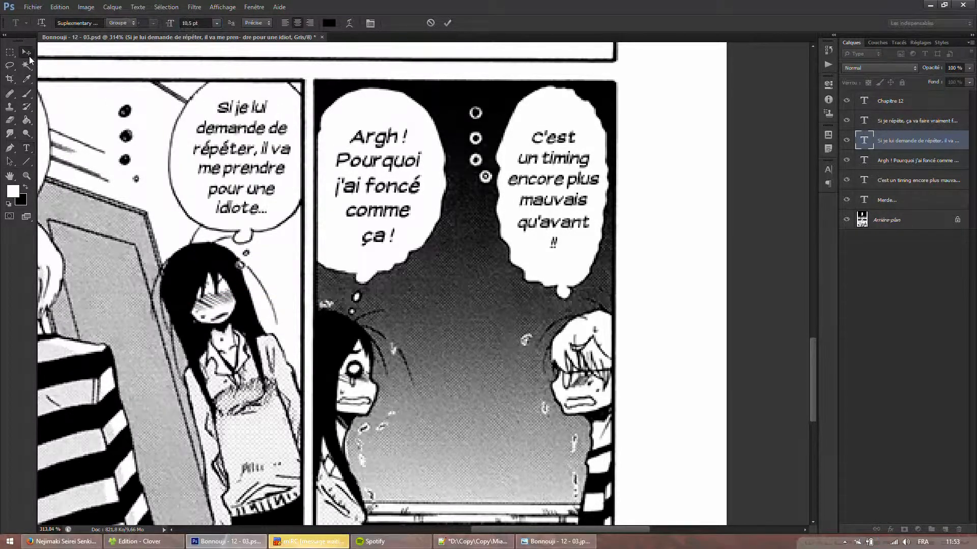
Nudge the "Si je lui demande" caption slightly left and adjust its height to centre it in its balloon.
{"action": "key", "text": "Left"}
{"action": "key", "text": "Left"}
{"action": "key", "text": "Left"}
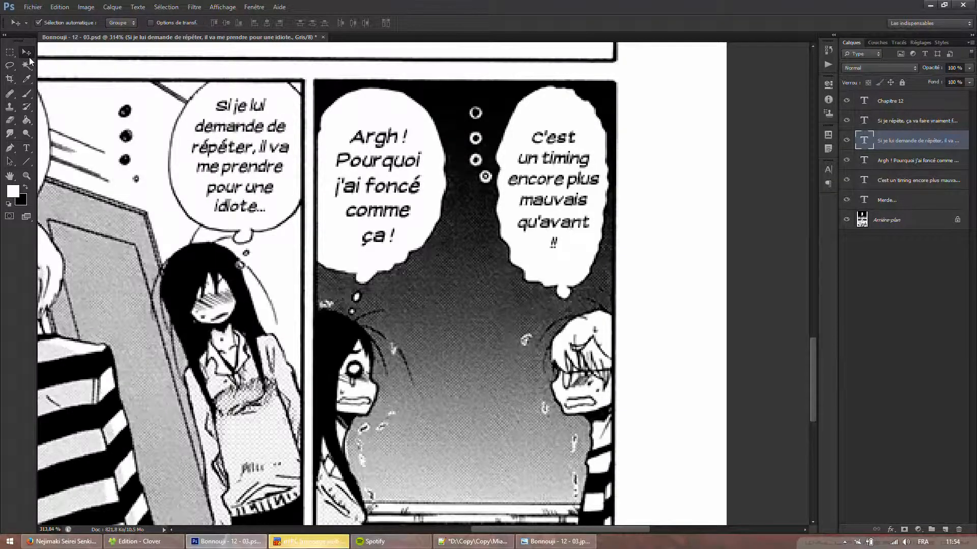
{"action": "key", "text": "Down"}
Apply faux italic to the whole "Si je répète" caption in the bottom middle panel.
{"action": "left_click_drag", "start_coordinate": [529, 529], "coordinate": [385, 506]}
{"action": "left_click", "coordinate": [26, 148]}
{"action": "left_click_drag", "start_coordinate": [585, 102], "coordinate": [810, 209]}
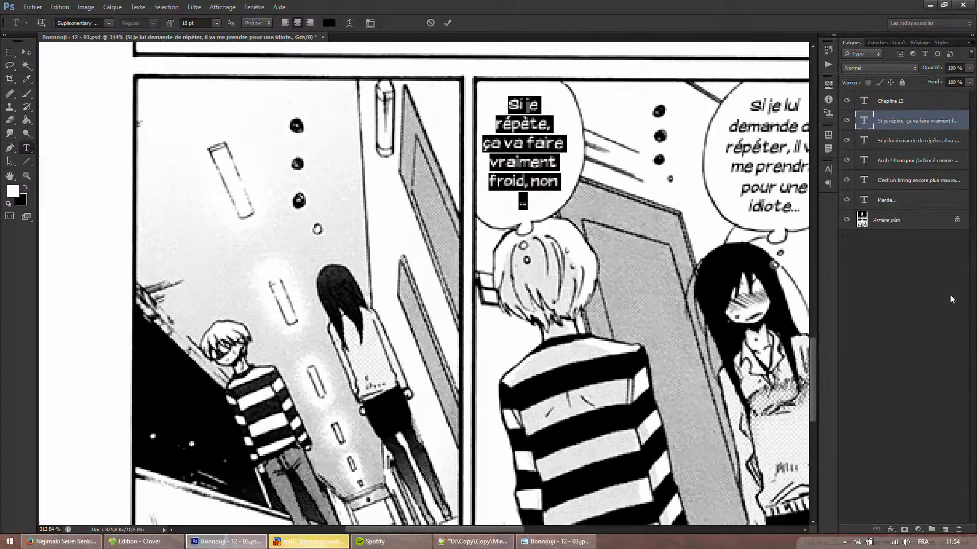
{"action": "right_click", "coordinate": [550, 161]}
{"action": "left_click", "coordinate": [587, 329]}
Join "Si je" with "répète," on one line and attach the ellipsis directly to "non" in the caption.
{"action": "left_click", "coordinate": [511, 203]}
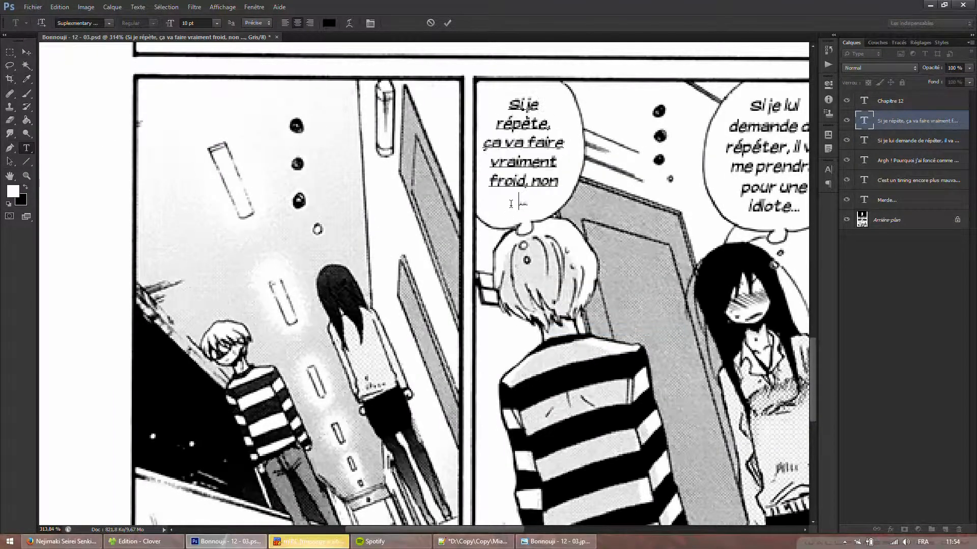
{"action": "left_click", "coordinate": [495, 121]}
{"action": "key", "text": "BackSpace"}
{"action": "left_click_drag", "start_coordinate": [565, 124], "coordinate": [570, 145]}
{"action": "left_click", "coordinate": [560, 144]}
{"action": "key", "text": "BackSpace"}
{"action": "left_click_drag", "start_coordinate": [571, 202], "coordinate": [578, 222]}
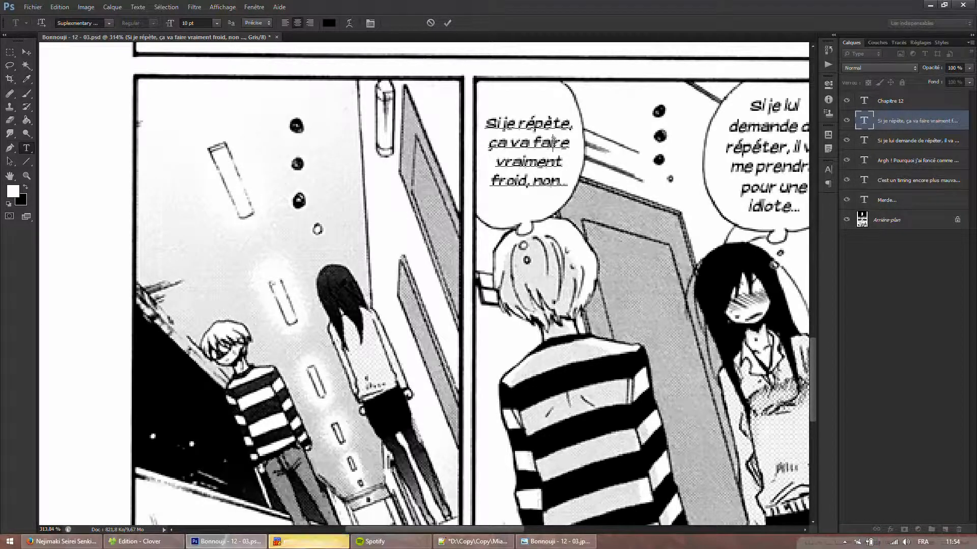
Rework the caption's line breaks to "Si je répète, / ça va faire / vraiment / froid, non..." without hyphenation, and commit the text.
{"action": "key", "text": "Return"}
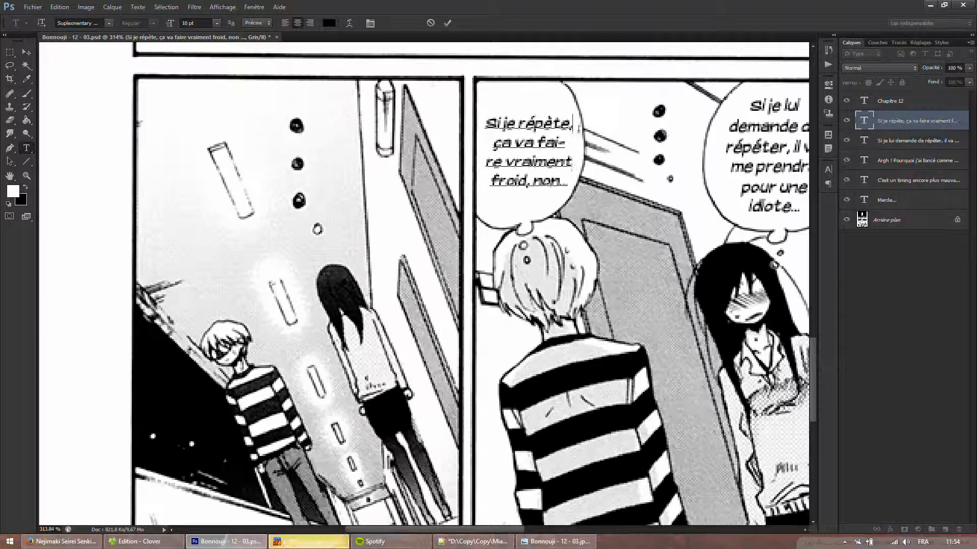
{"action": "left_click", "coordinate": [552, 125]}
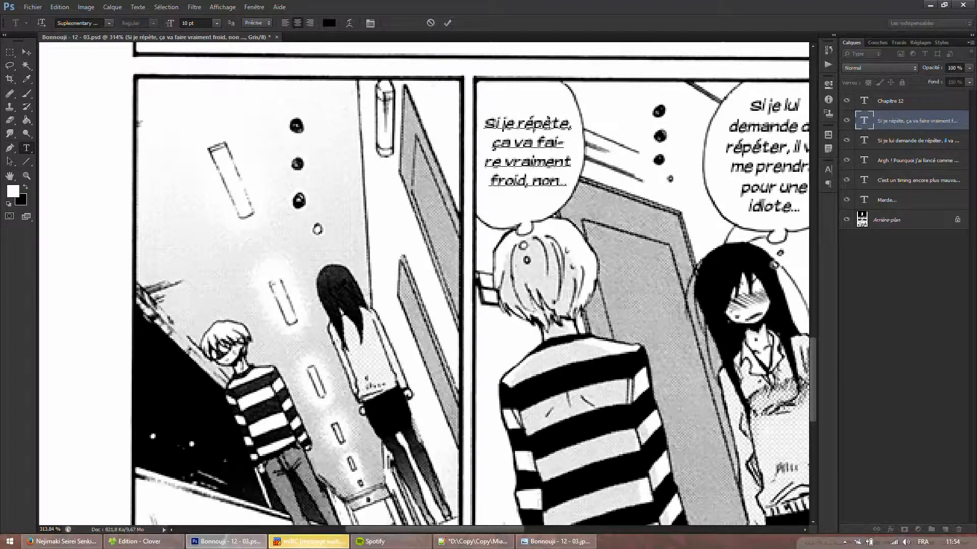
{"action": "type", "text": "-"}
{"action": "key", "text": "Return"}
{"action": "left_click", "coordinate": [492, 163]}
{"action": "key", "text": "BackSpace"}
{"action": "key", "text": "Return"}
{"action": "left_click", "coordinate": [551, 125]}
{"action": "key", "text": "Delete"}
{"action": "key", "text": "Delete"}
{"action": "left_click", "coordinate": [505, 162]}
{"action": "key", "text": "Return"}
{"action": "left_click", "coordinate": [554, 144]}
{"action": "key", "text": "Delete"}
{"action": "key", "text": "Delete"}
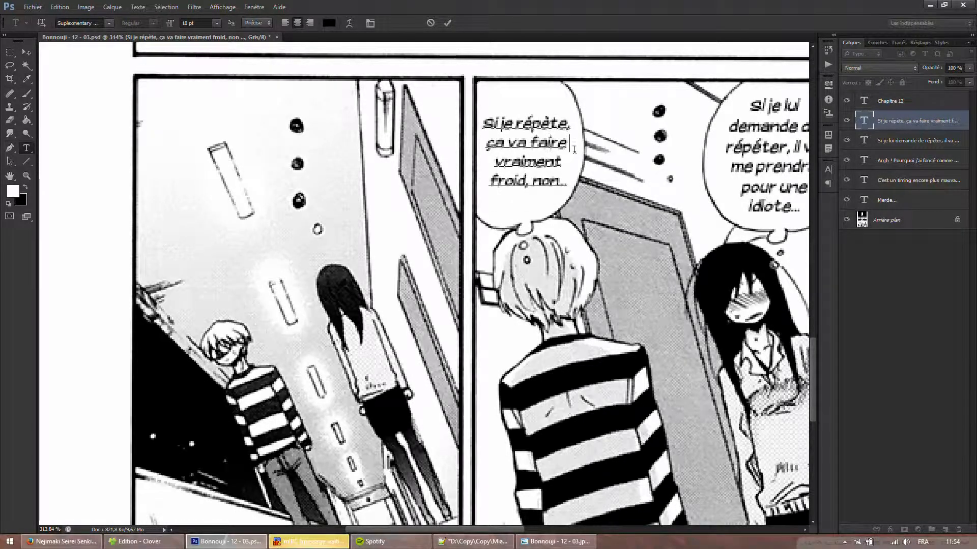
{"action": "left_click", "coordinate": [450, 23]}
Export page 3 in JPEG format as "Bonnouji - 12 - 03.jpg", replacing the existing file and accepting the JPEG options.
{"action": "double_click", "coordinate": [27, 175]}
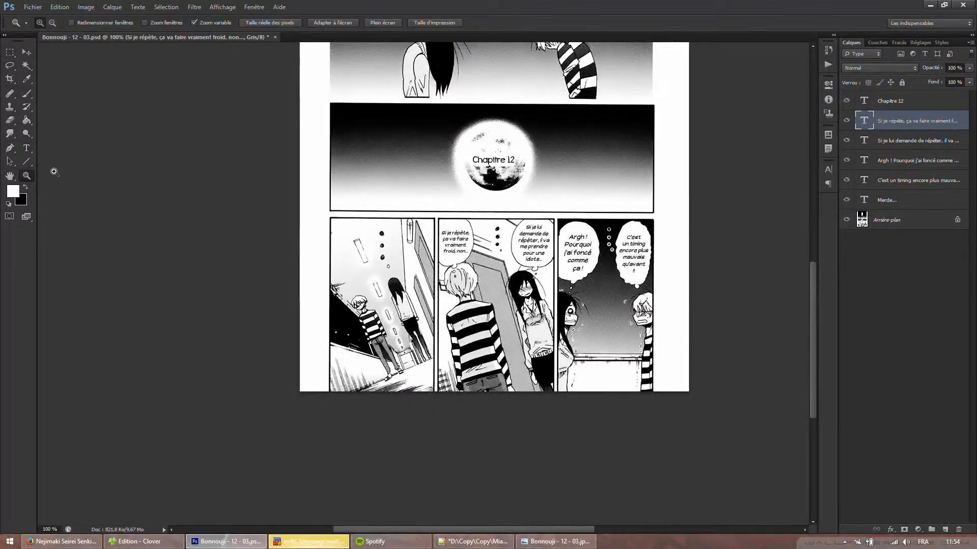
{"action": "scroll", "coordinate": [389, 182], "scroll_direction": "up", "scroll_amount": 5}
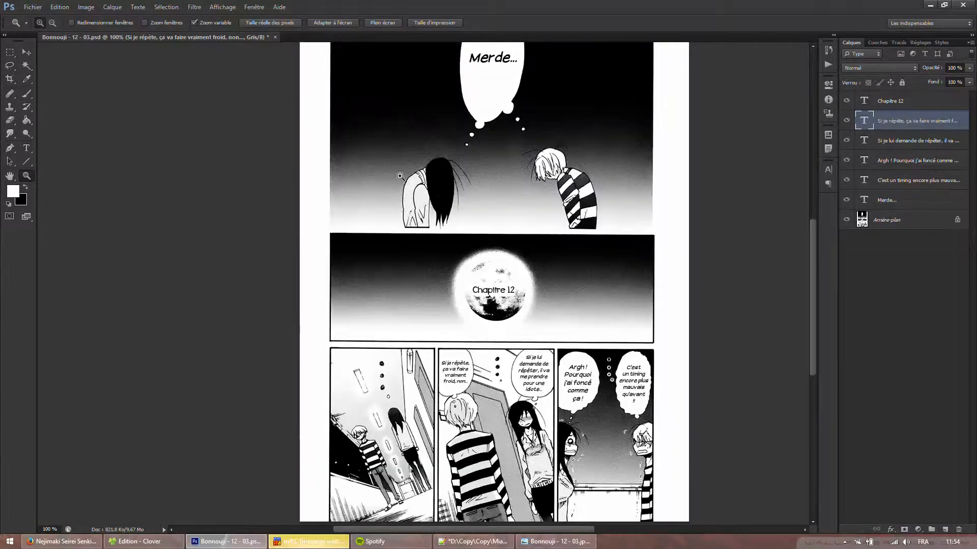
{"action": "key", "text": "ctrl+shift+s"}
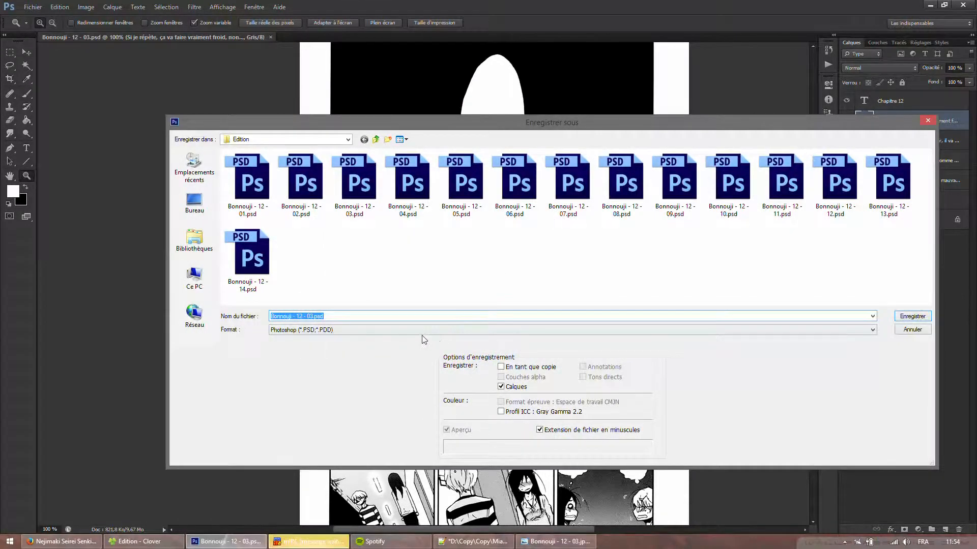
{"action": "left_click", "coordinate": [372, 331]}
{"action": "left_click", "coordinate": [291, 399]}
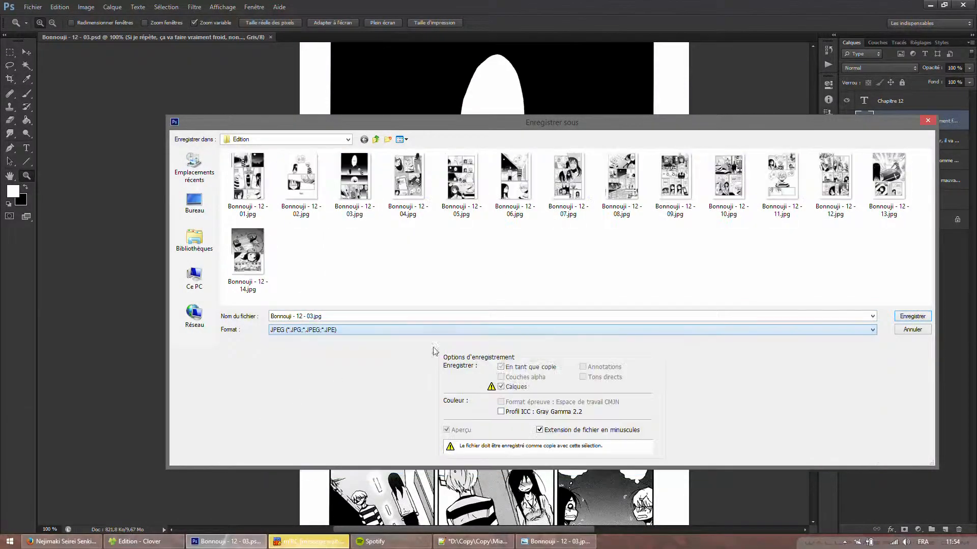
{"action": "left_click", "coordinate": [912, 316]}
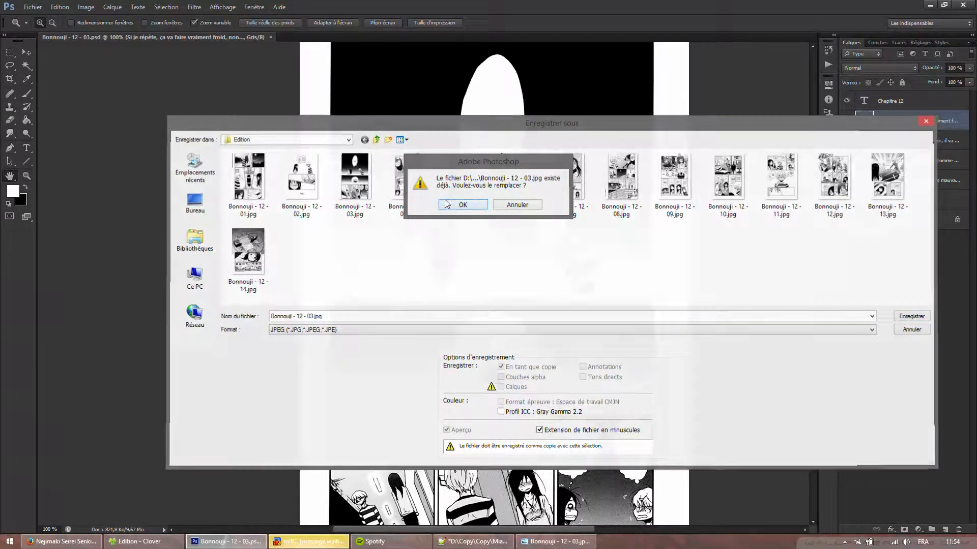
{"action": "left_click", "coordinate": [460, 204]}
{"action": "left_click", "coordinate": [460, 185]}
Check page 4 in the photo viewer, switch to the Edition folder and open "Bonnouji - 12 - 04.psd" in Photoshop.
{"action": "left_click", "coordinate": [554, 541]}
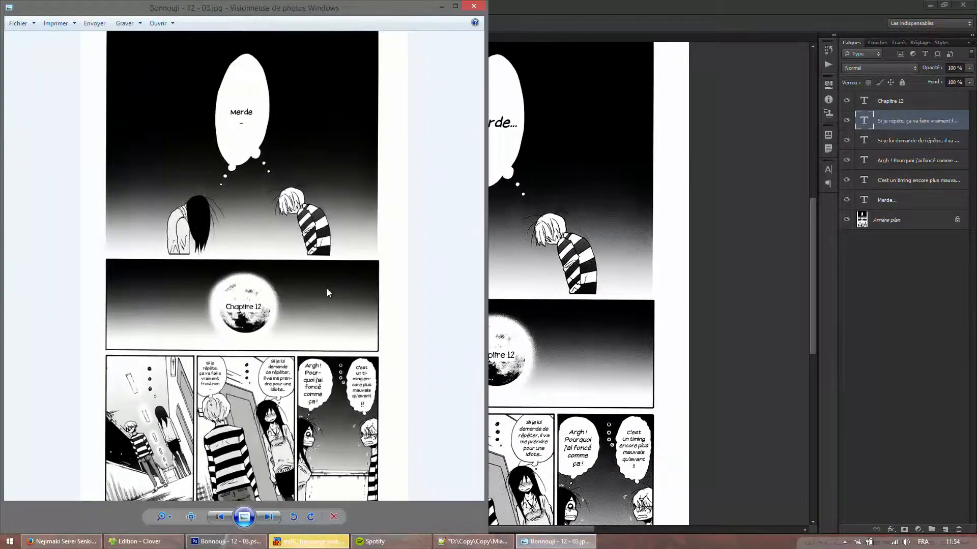
{"action": "key", "text": "Right"}
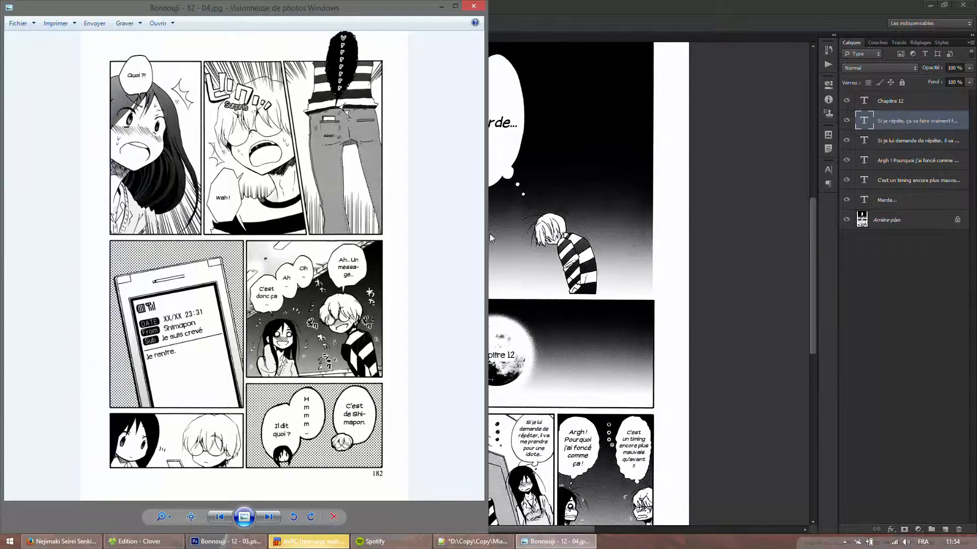
{"action": "left_click", "coordinate": [62, 541]}
{"action": "left_click", "coordinate": [144, 541]}
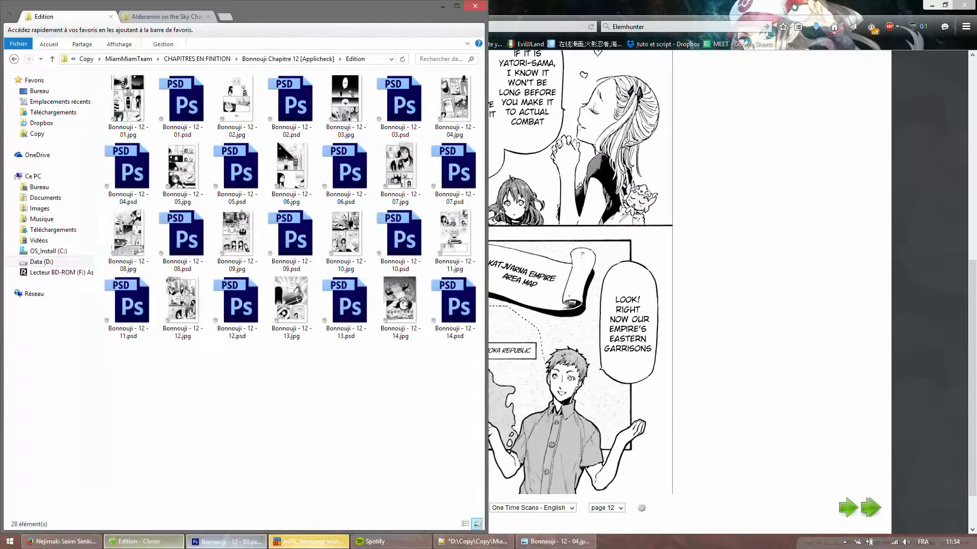
{"action": "left_click", "coordinate": [226, 541]}
{"action": "left_click", "coordinate": [226, 541]}
{"action": "left_click", "coordinate": [122, 182]}
{"action": "double_click", "coordinate": [121, 182]}
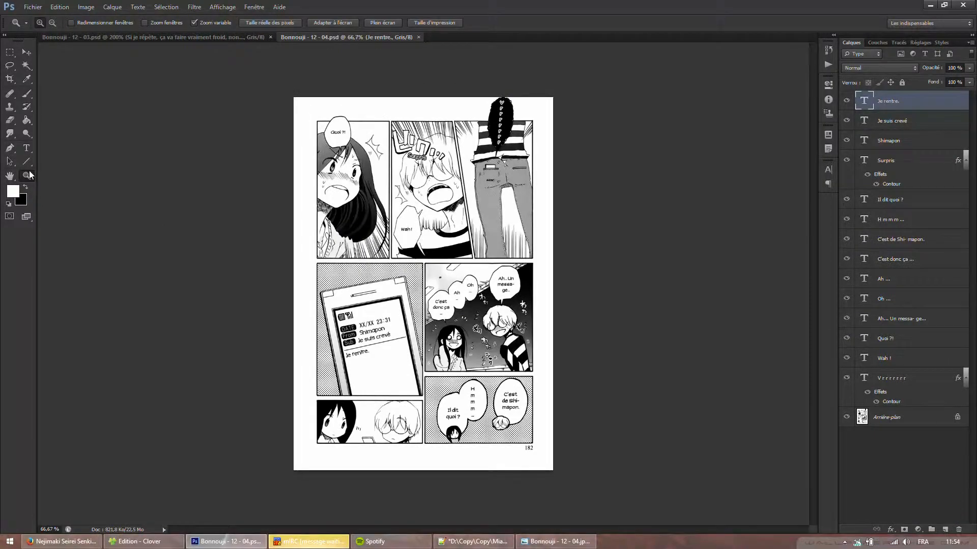
Enlarge the font size of the whole "Quoi ?!" caption in the first panel and commit the text.
{"action": "left_click", "coordinate": [336, 176]}
{"action": "left_click", "coordinate": [336, 176]}
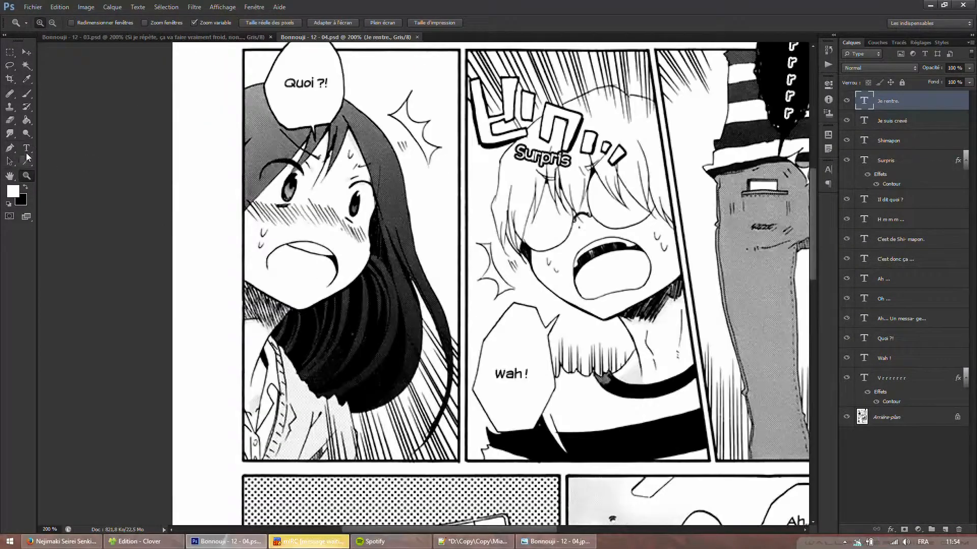
{"action": "key", "text": "t"}
{"action": "left_click", "coordinate": [293, 110]}
{"action": "key", "text": "ctrl+a"}
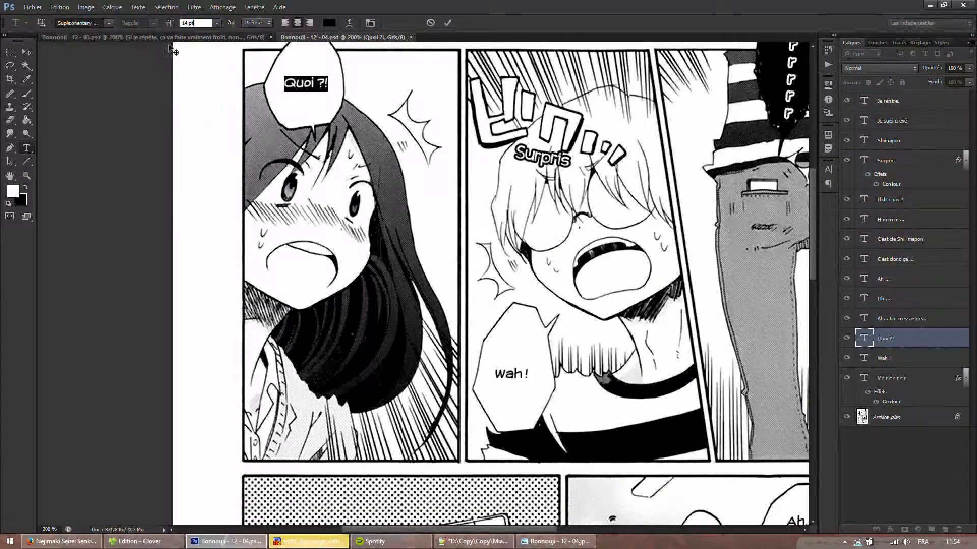
{"action": "left_click", "coordinate": [27, 53]}
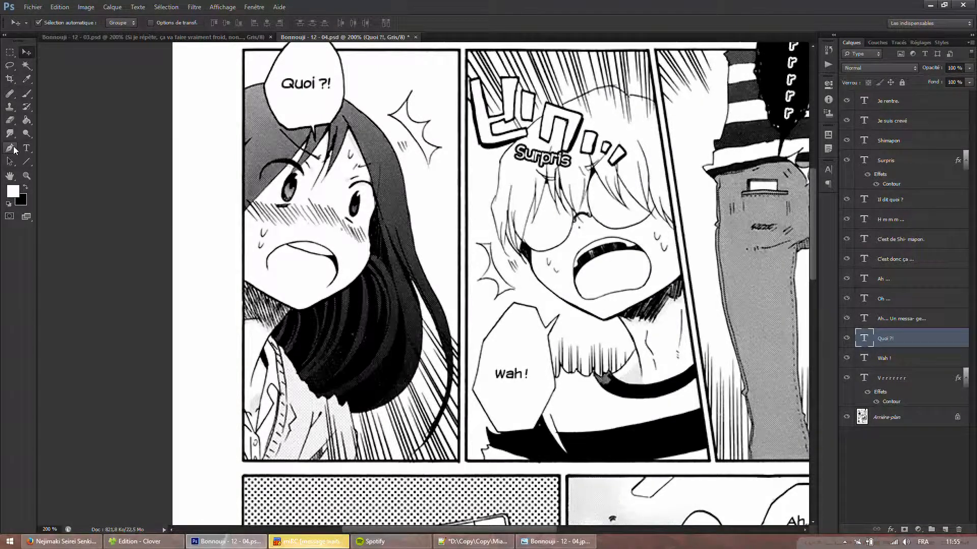
Enlarge the font size of the whole "Wah !" caption in the second panel and commit the text.
{"action": "key", "text": "t"}
{"action": "left_click", "coordinate": [521, 376]}
{"action": "key", "text": "ctrl+a"}
{"action": "left_click", "coordinate": [216, 23]}
{"action": "left_click", "coordinate": [198, 24]}
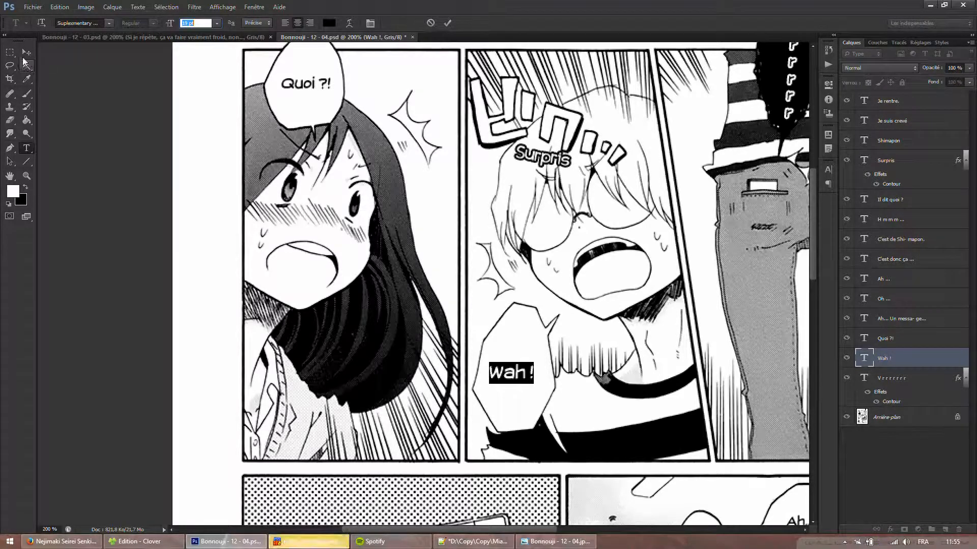
{"action": "left_click", "coordinate": [23, 56]}
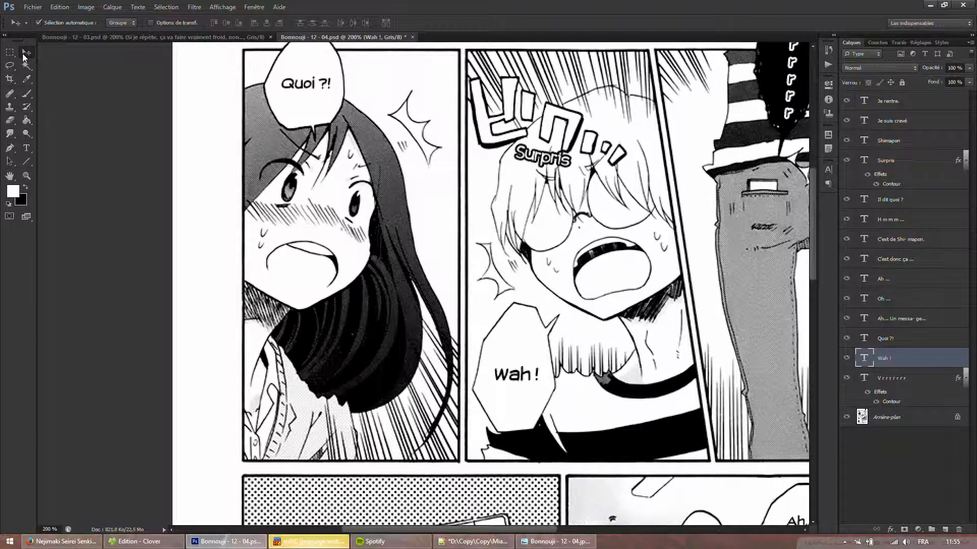
Remove the hyphen and break from "messa-ge" in the "Ah... Un message..." caption so the word is whole.
{"action": "left_click_drag", "start_coordinate": [473, 530], "coordinate": [542, 530]}
{"action": "scroll", "coordinate": [422, 356], "scroll_direction": "up", "scroll_amount": 2}
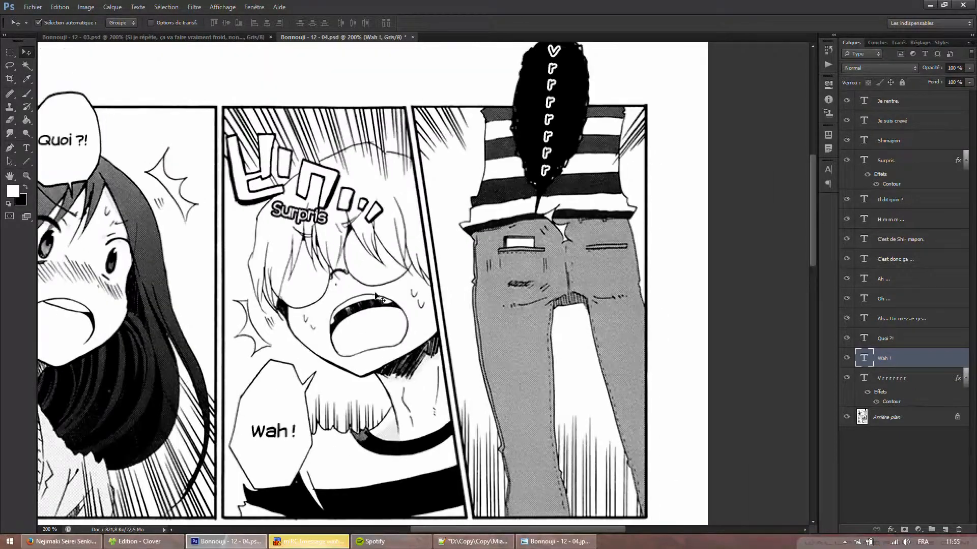
{"action": "scroll", "coordinate": [305, 280], "scroll_direction": "down", "scroll_amount": 5}
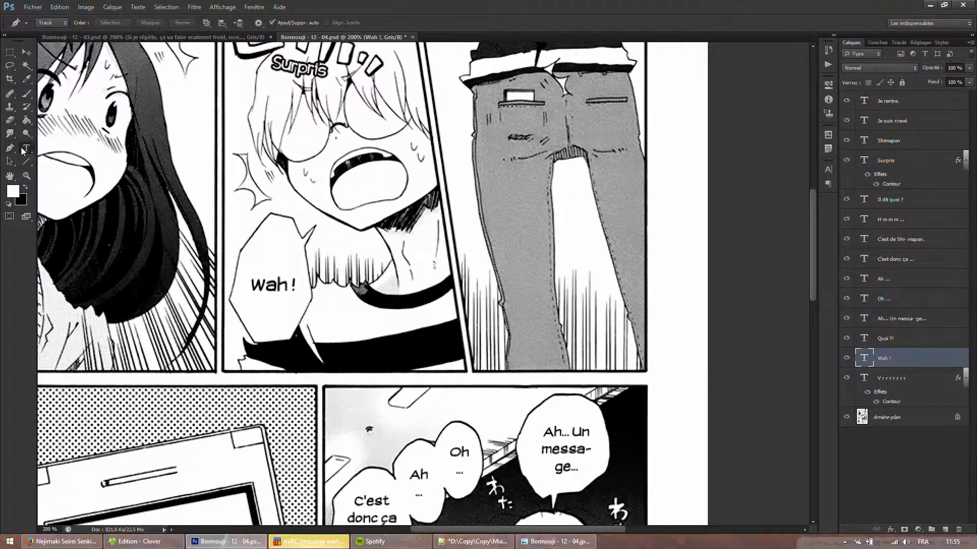
{"action": "left_click", "coordinate": [24, 148]}
{"action": "scroll", "coordinate": [423, 283], "scroll_direction": "down", "scroll_amount": 3}
{"action": "left_click", "coordinate": [555, 393]}
{"action": "key", "text": "BackSpace"}
{"action": "key", "text": "BackSpace"}
{"action": "left_click_drag", "start_coordinate": [610, 429], "coordinate": [605, 434]}
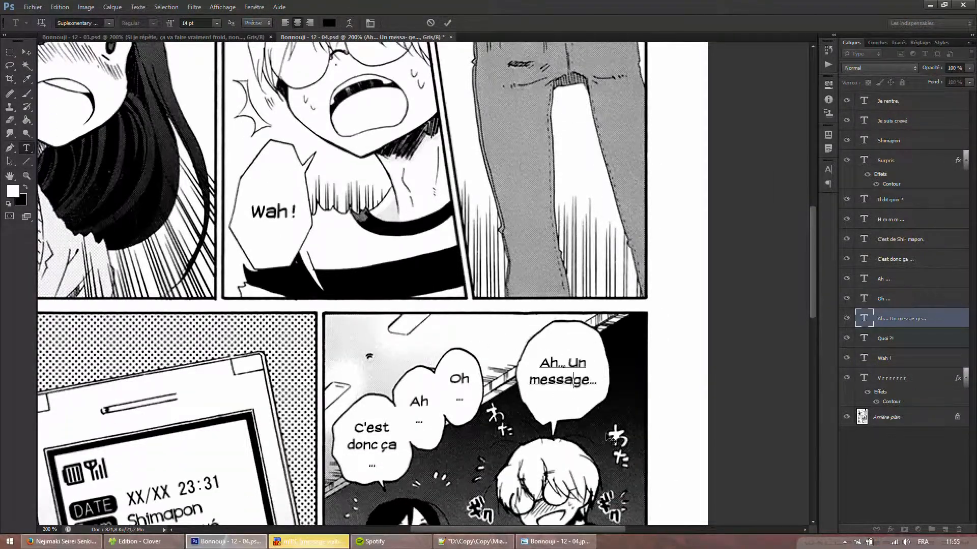
Reflow the caption to "Ah... / Un mes- / sage..." and commit the text.
{"action": "left_click", "coordinate": [570, 362]}
{"action": "key", "text": "Return"}
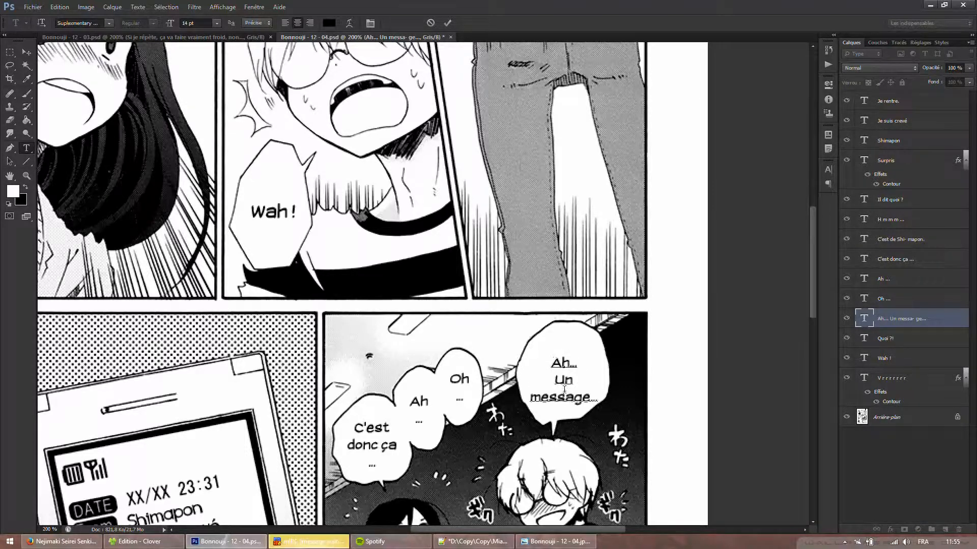
{"action": "key", "text": "Return"}
{"action": "left_click", "coordinate": [593, 368]}
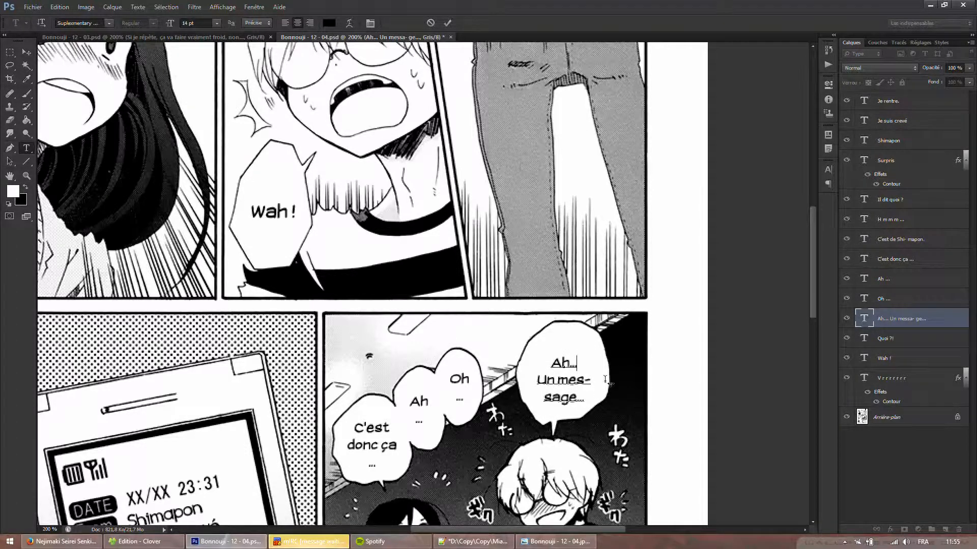
{"action": "key", "text": "ctrl+Return"}
{"action": "scroll", "coordinate": [642, 411], "scroll_direction": "down", "scroll_amount": 2}
{"action": "left_click", "coordinate": [31, 53]}
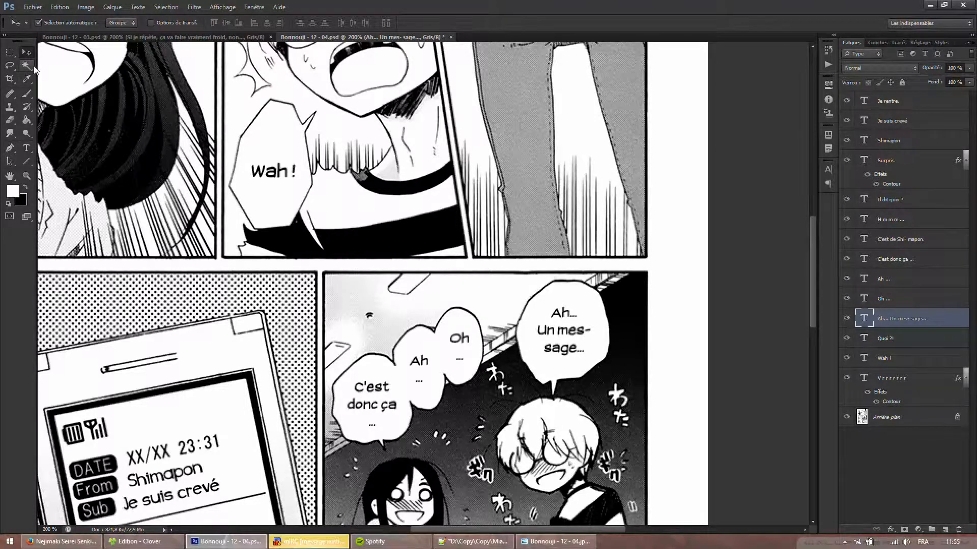
Put the ellipsis on the same line as the word in the "Ah..." caption and centre it in its balloon.
{"action": "scroll", "coordinate": [45, 81], "scroll_direction": "down", "scroll_amount": 5}
{"action": "left_click", "coordinate": [26, 148]}
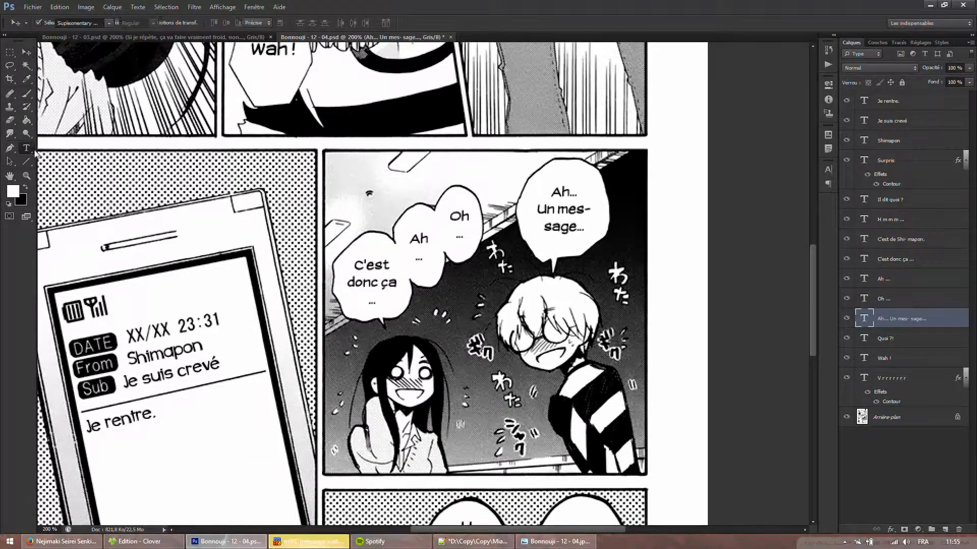
{"action": "left_click", "coordinate": [410, 251]}
{"action": "key", "text": "ctrl+a"}
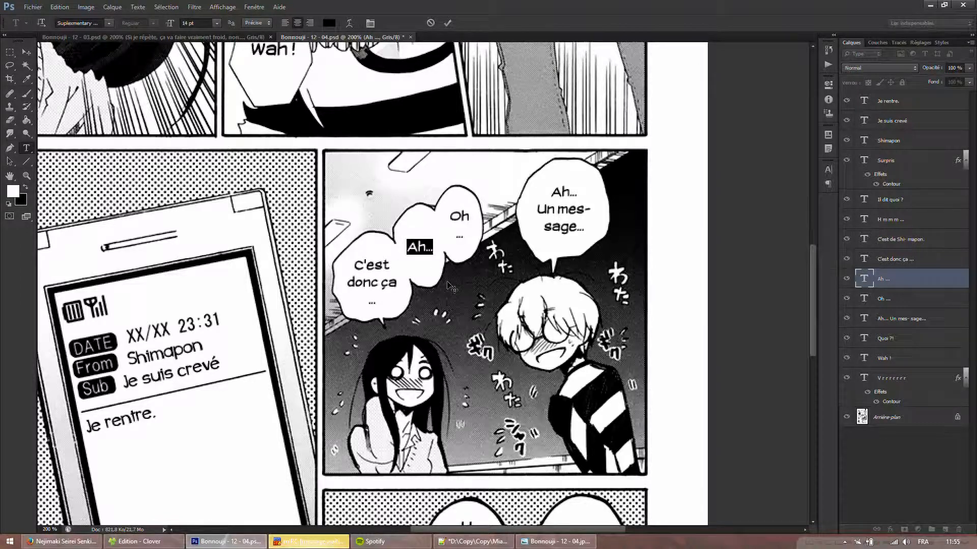
{"action": "left_click", "coordinate": [29, 56]}
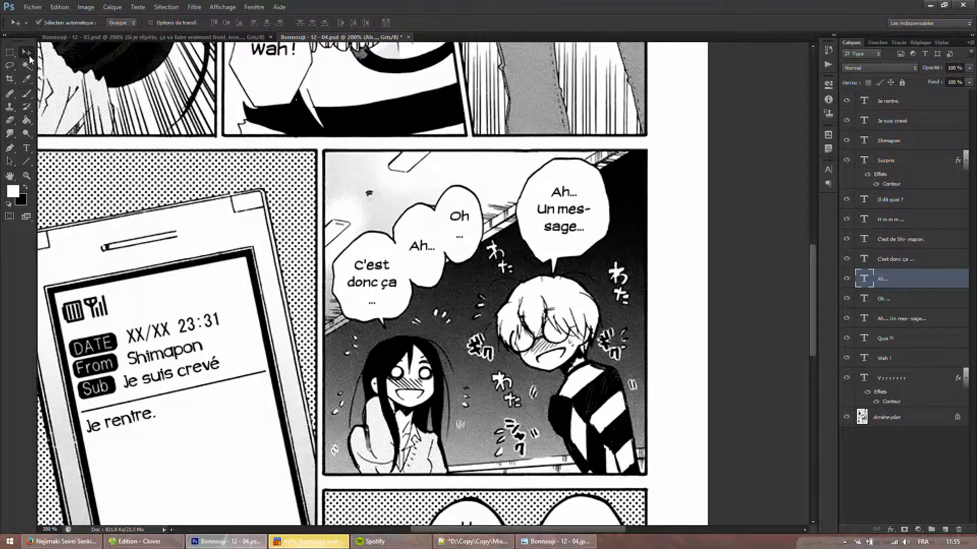
Put the ellipsis on the same line as the word in the "Oh..." caption and centre it in its balloon.
{"action": "left_click", "coordinate": [26, 147]}
{"action": "left_click", "coordinate": [452, 232]}
{"action": "key", "text": "ctrl+a"}
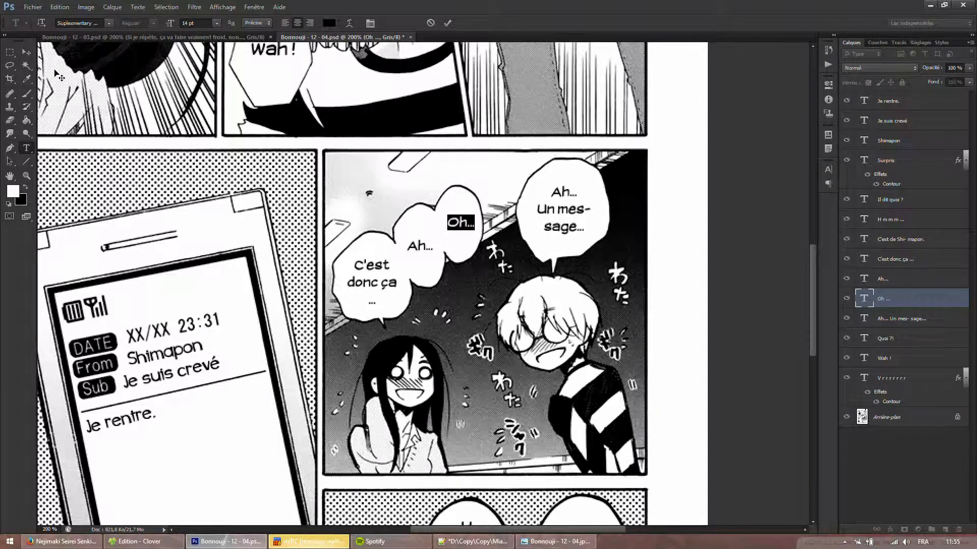
{"action": "left_click", "coordinate": [27, 53]}
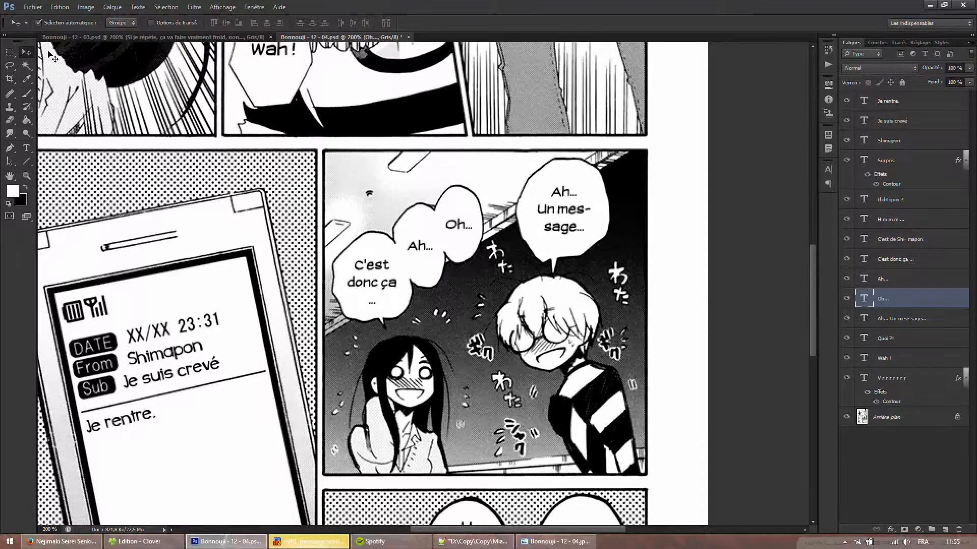
Reflow the "C'est donc ça" caption to "C'est / donc / ça..." with the ellipsis attached, and commit the text.
{"action": "scroll", "coordinate": [31, 84], "scroll_direction": "down", "scroll_amount": 1}
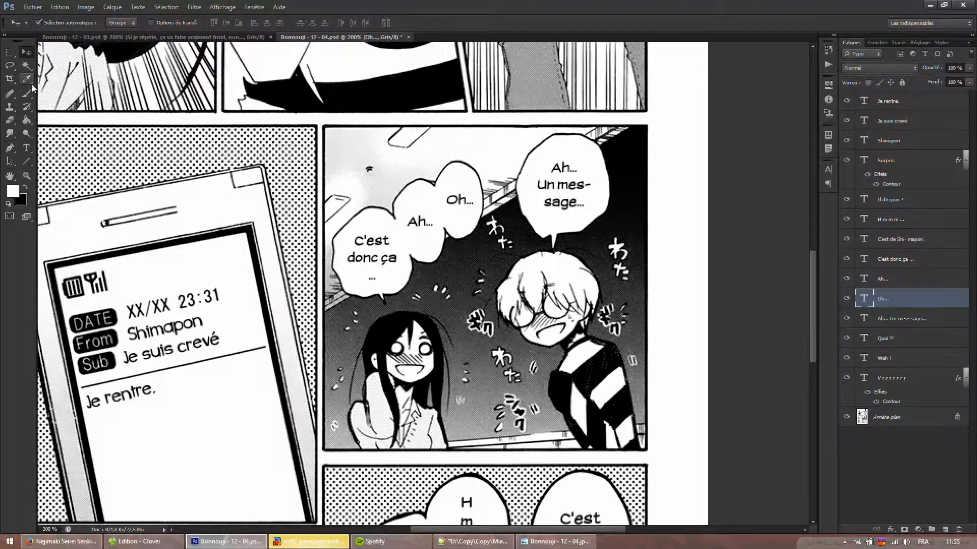
{"action": "left_click", "coordinate": [27, 148]}
{"action": "left_click", "coordinate": [376, 266]}
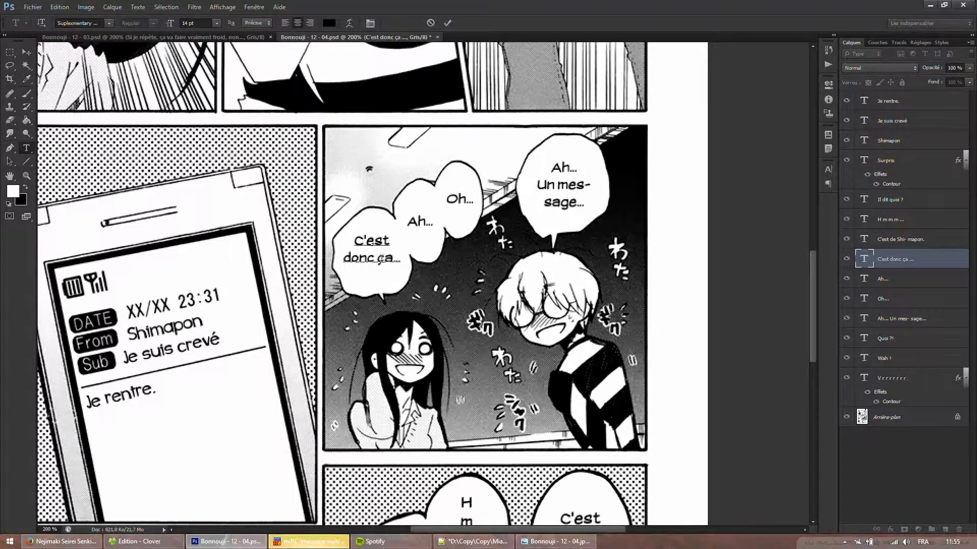
{"action": "key", "text": "Return"}
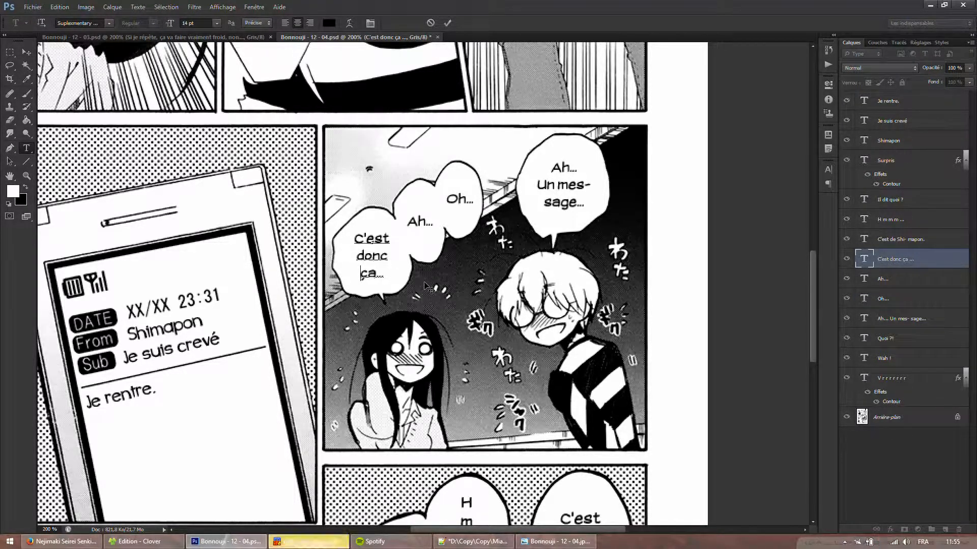
{"action": "left_click", "coordinate": [24, 53]}
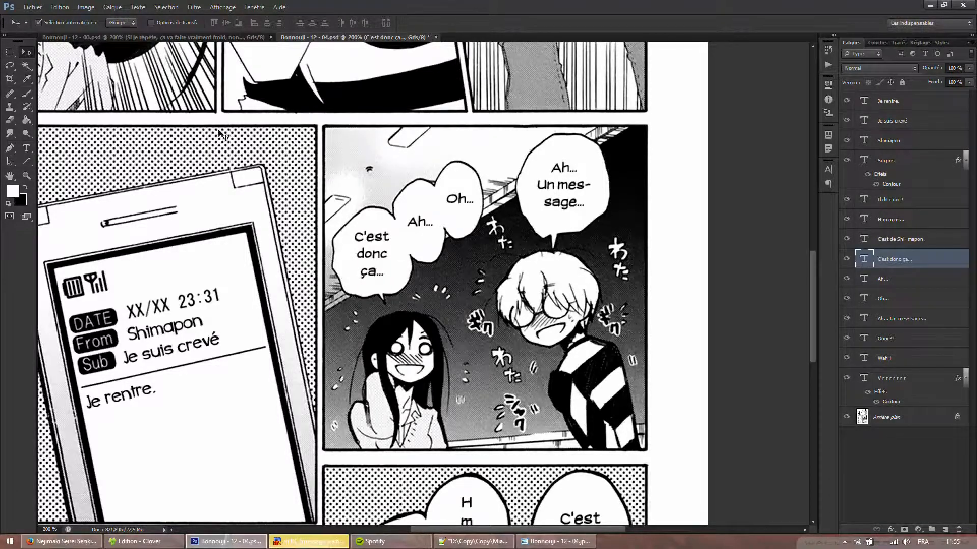
Save page 4 and export it as the JPEG Bonnouji - 12 - 04.jpg, replacing the existing file.
{"action": "scroll", "coordinate": [237, 156], "scroll_direction": "down", "scroll_amount": 3}
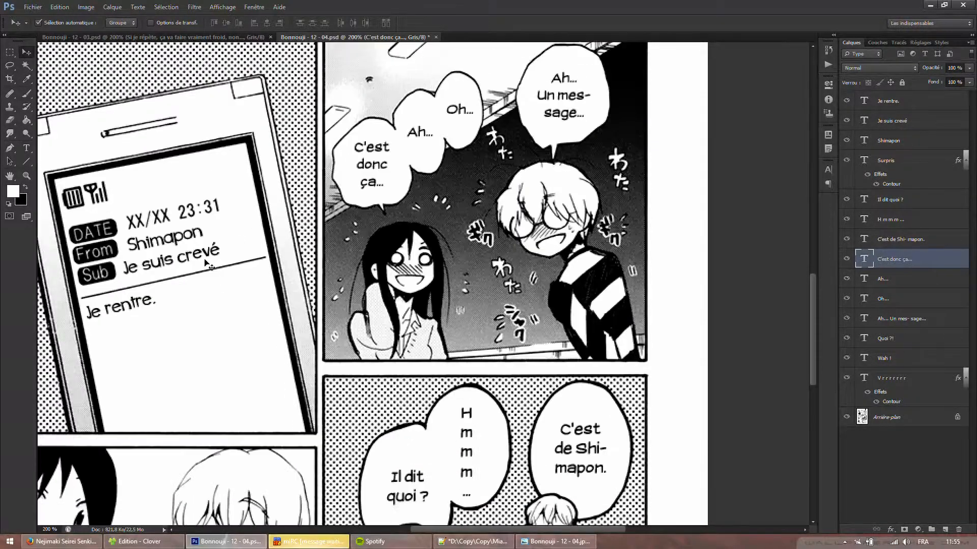
{"action": "left_click", "coordinate": [26, 148]}
{"action": "scroll", "coordinate": [526, 322], "scroll_direction": "down", "scroll_amount": 1}
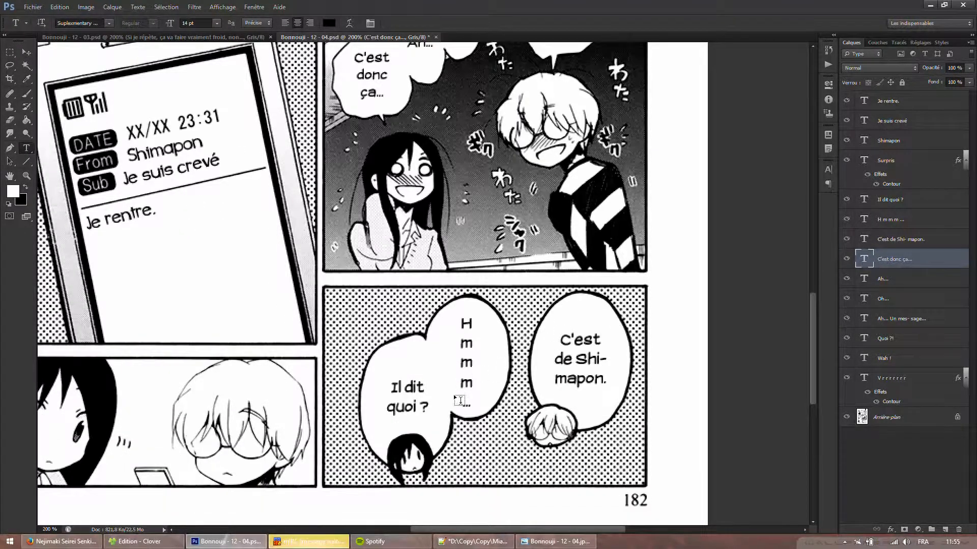
{"action": "left_click_drag", "start_coordinate": [483, 527], "coordinate": [438, 518]}
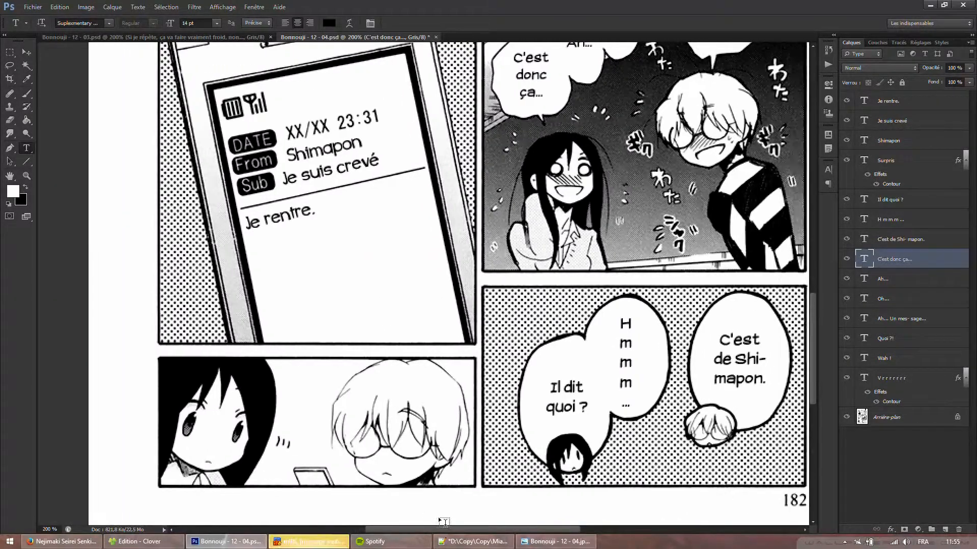
{"action": "key", "text": "ctrl+shift+s"}
{"action": "left_click", "coordinate": [466, 331]}
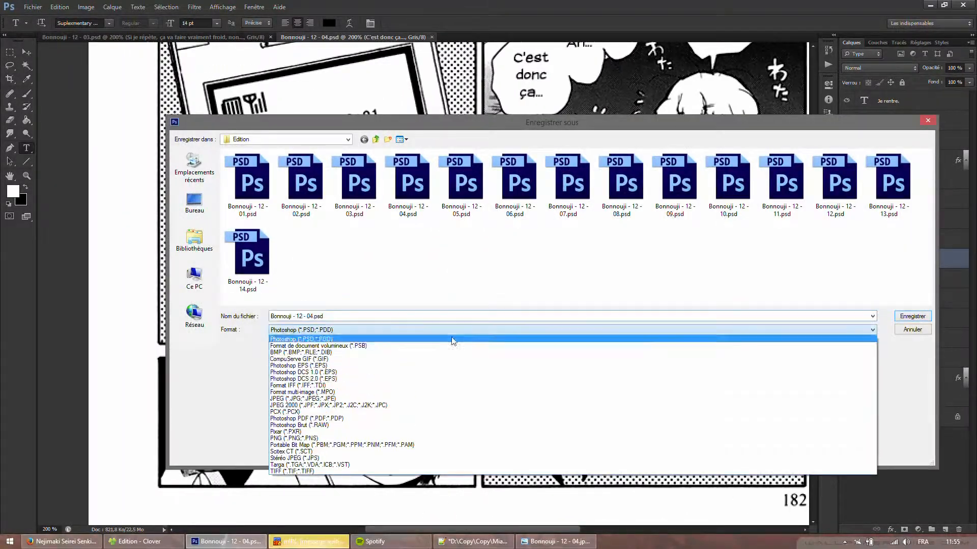
{"action": "left_click", "coordinate": [297, 397]}
{"action": "left_click", "coordinate": [915, 320]}
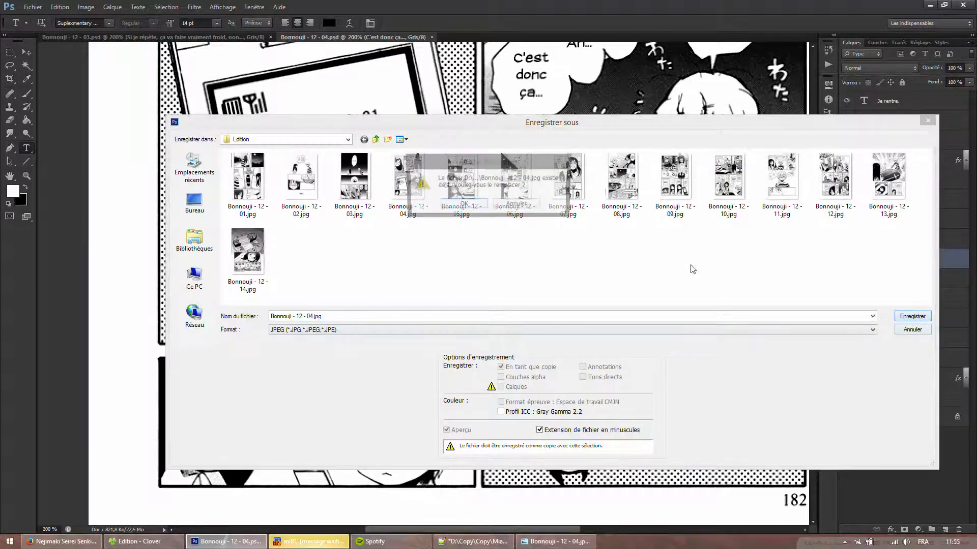
{"action": "left_click", "coordinate": [464, 206]}
{"action": "left_click", "coordinate": [456, 184]}
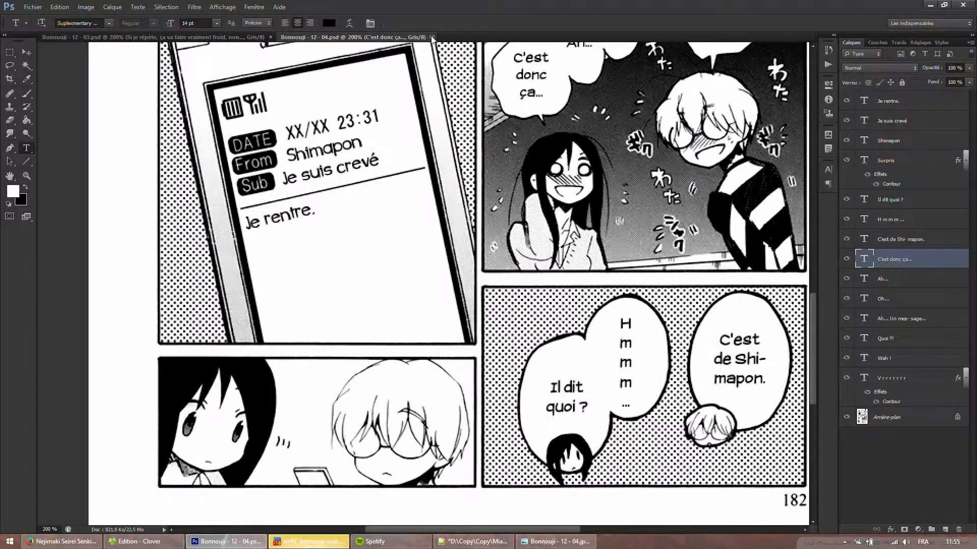
Close the page 4 and page 3 documents, and review pages 5 and 6 in the photo viewer.
{"action": "key", "text": "ctrl+w"}
{"action": "key", "text": "ctrl+w"}
{"action": "left_click", "coordinate": [557, 541]}
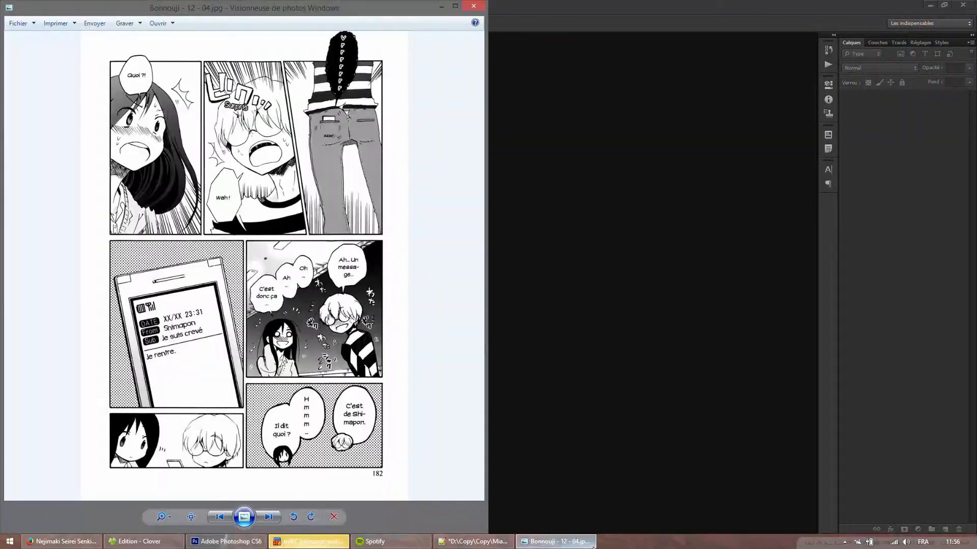
{"action": "key", "text": "Right"}
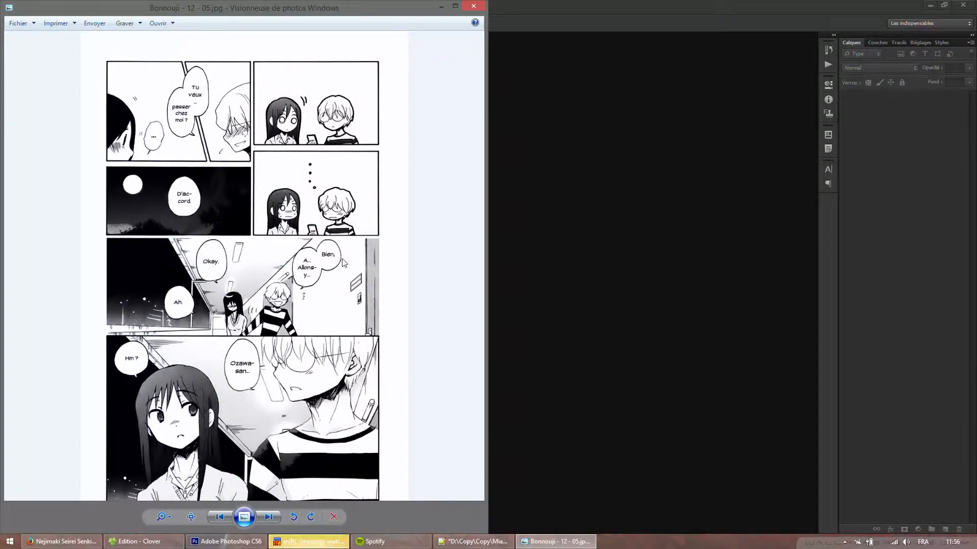
{"action": "key", "text": "Right"}
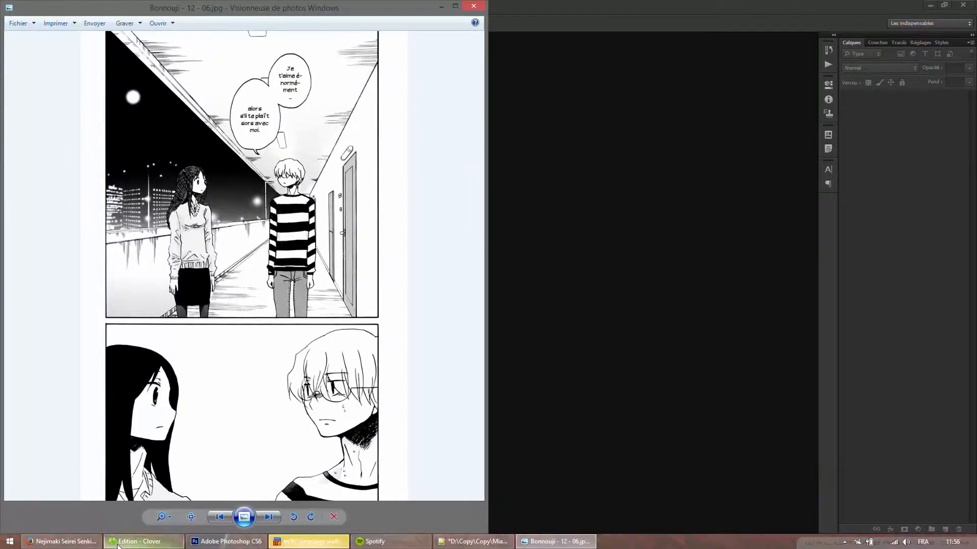
Open Bonnouji - 12 - 06.psd from the Edition folder and prepare to edit the text in its two balloons.
{"action": "left_click", "coordinate": [135, 541]}
{"action": "double_click", "coordinate": [349, 173]}
{"action": "double_click", "coordinate": [26, 176]}
{"action": "scroll", "coordinate": [511, 109], "scroll_direction": "up", "scroll_amount": 3}
{"action": "left_click", "coordinate": [511, 108]}
{"action": "key", "text": "t"}
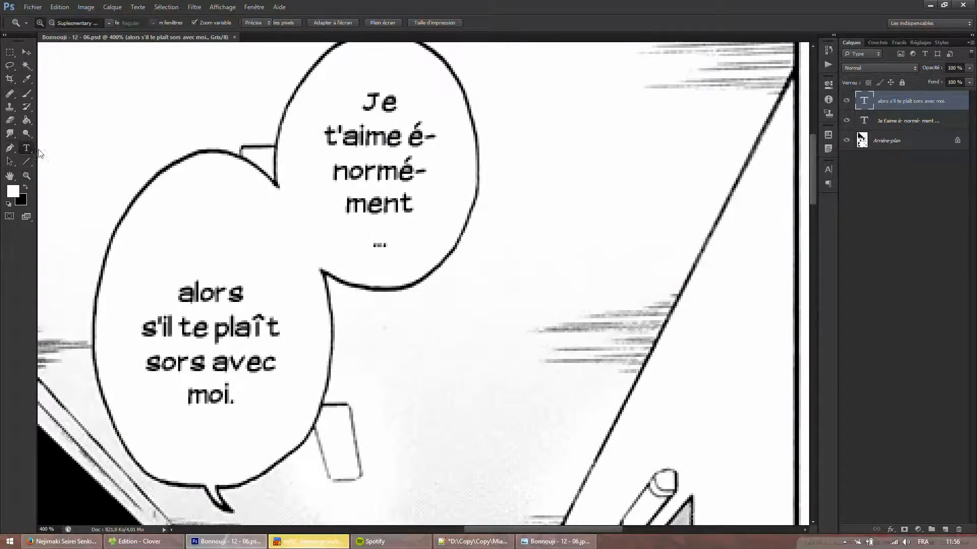
Reflow the "Je t'aime énormément" caption to "Je t'aime / énormé- / ment..." with the ellipsis attached.
{"action": "left_click", "coordinate": [396, 148]}
{"action": "key", "text": "Return"}
{"action": "key", "text": "Right"}
{"action": "key", "text": "Delete"}
{"action": "key", "text": "Delete"}
{"action": "key", "text": "BackSpace"}
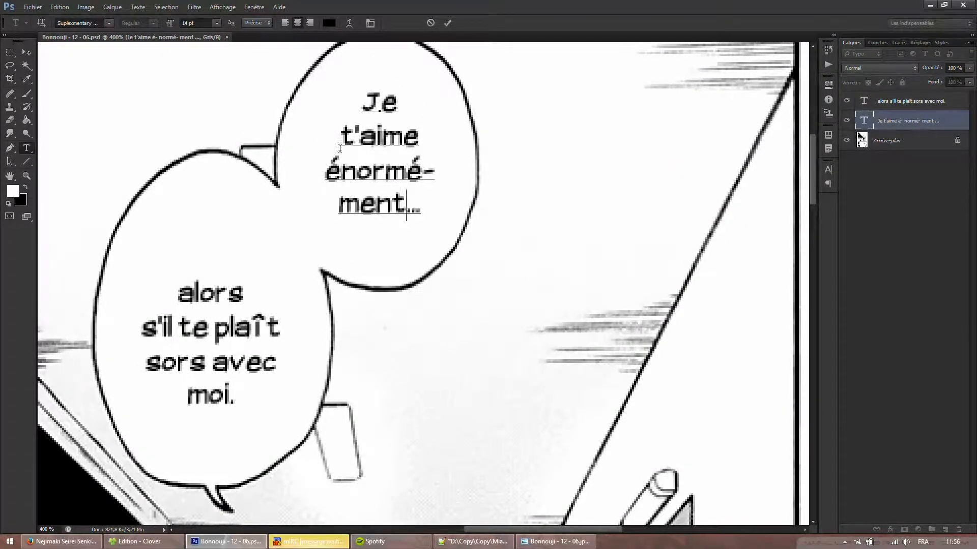
{"action": "left_click", "coordinate": [337, 136]}
{"action": "key", "text": "BackSpace"}
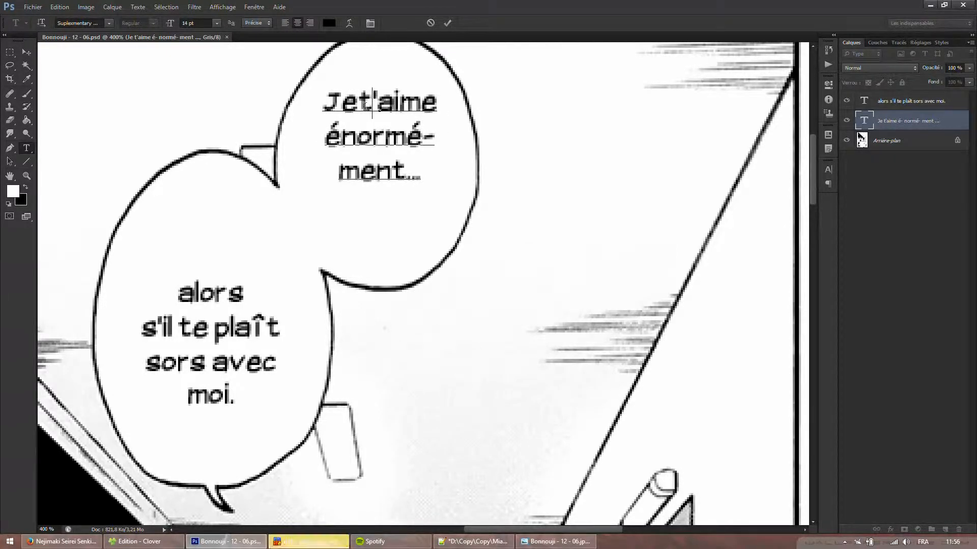
Replace "énormément" with "beaucoup" in the caption, and centre "Je t'aime / beaucoup..." in its balloon.
{"action": "left_click_drag", "start_coordinate": [405, 172], "coordinate": [303, 140]}
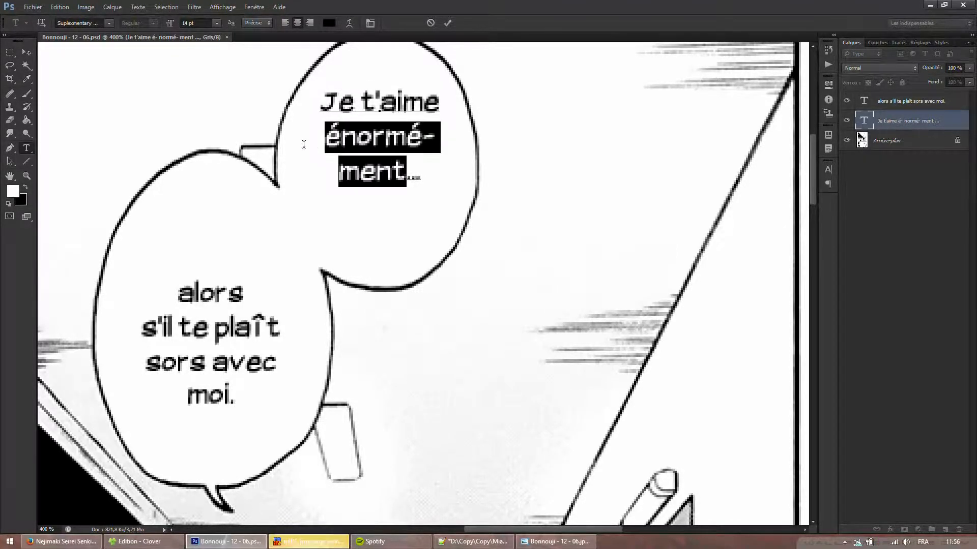
{"action": "type", "text": "beaucoup..."}
{"action": "left_click_drag", "start_coordinate": [436, 167], "coordinate": [443, 239]}
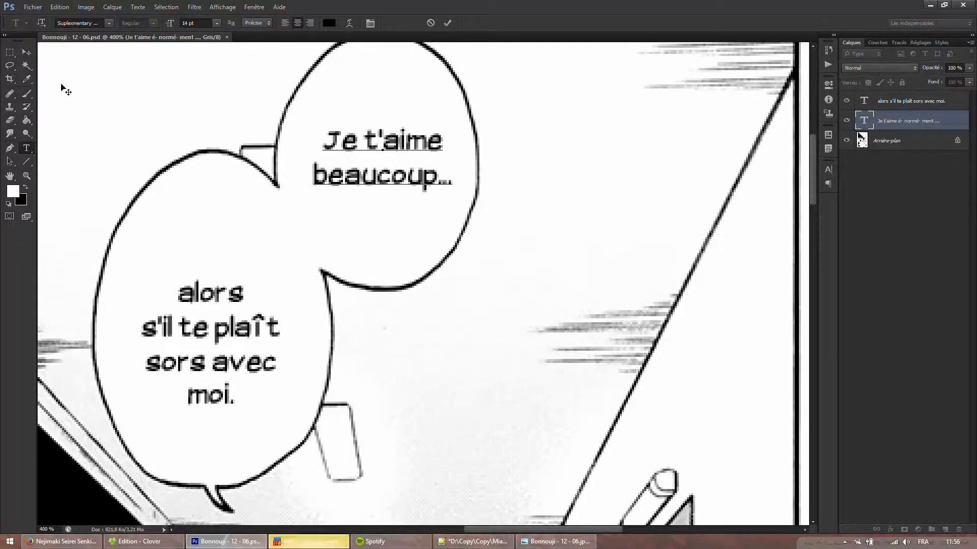
{"action": "left_click", "coordinate": [26, 52]}
{"action": "scroll", "coordinate": [122, 80], "scroll_direction": "up", "scroll_amount": 1}
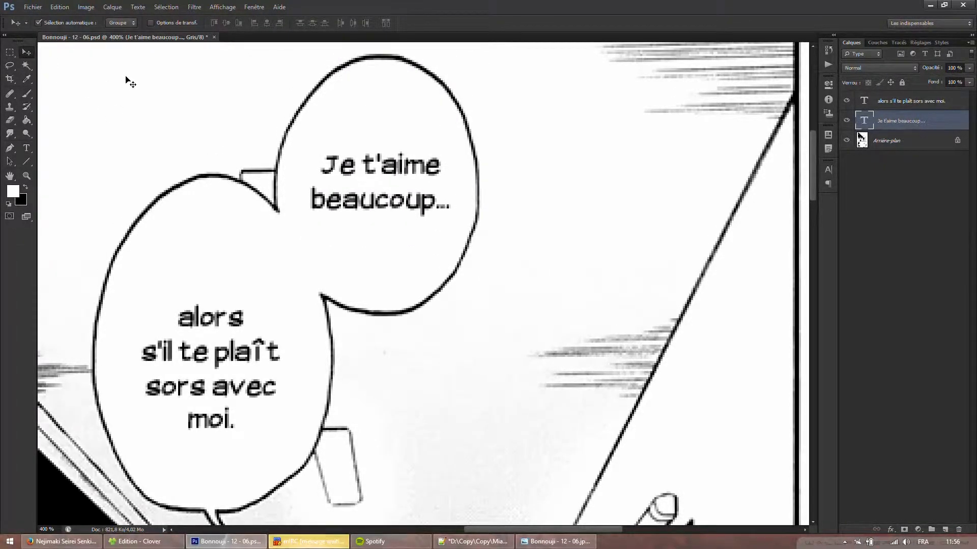
{"action": "key", "text": "Left"}
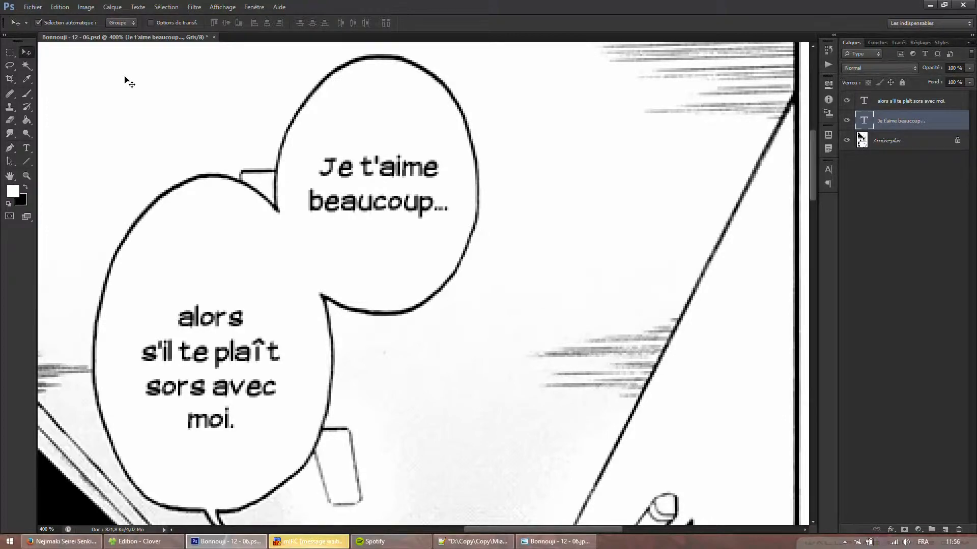
Set the "alors s'il te plaît sors avec moi." caption to 15 pt and reposition it in its balloon.
{"action": "scroll", "coordinate": [493, 213], "scroll_direction": "down", "scroll_amount": 5}
{"action": "scroll", "coordinate": [502, 240], "scroll_direction": "up", "scroll_amount": 2}
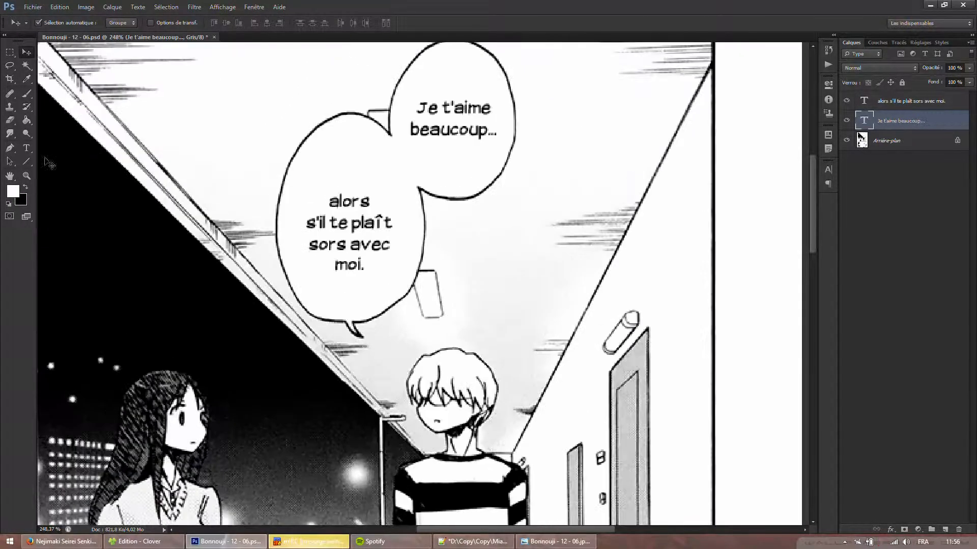
{"action": "left_click", "coordinate": [26, 148]}
{"action": "left_click", "coordinate": [326, 205]}
{"action": "key", "text": "ctrl+a"}
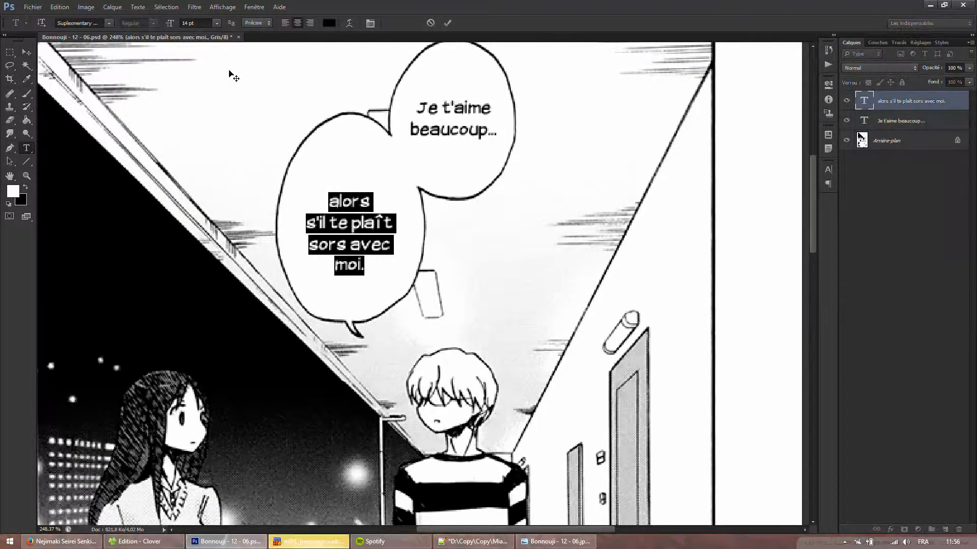
{"action": "left_click", "coordinate": [202, 26]}
{"action": "scroll", "coordinate": [202, 27], "scroll_direction": "up", "scroll_amount": 1}
{"action": "left_click_drag", "start_coordinate": [506, 201], "coordinate": [508, 191]}
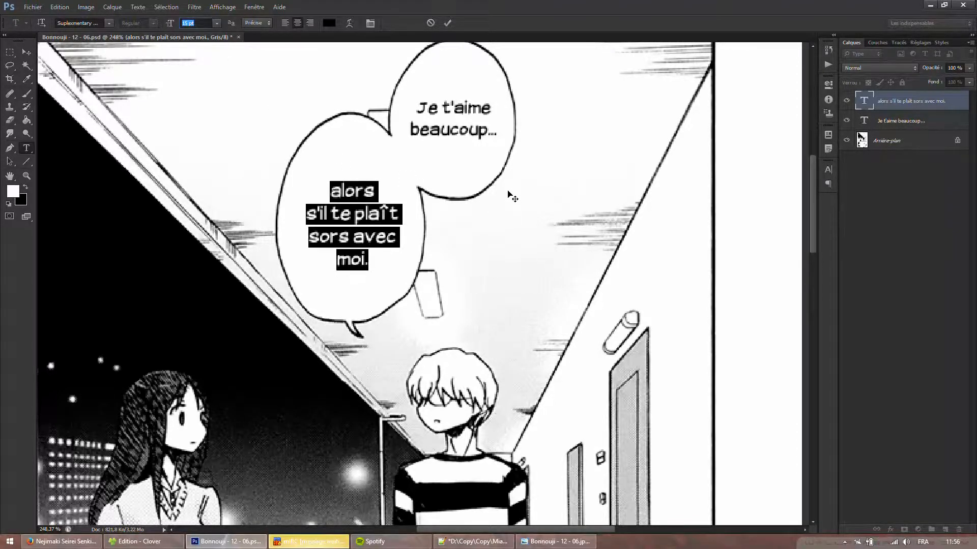
{"action": "left_click", "coordinate": [22, 56]}
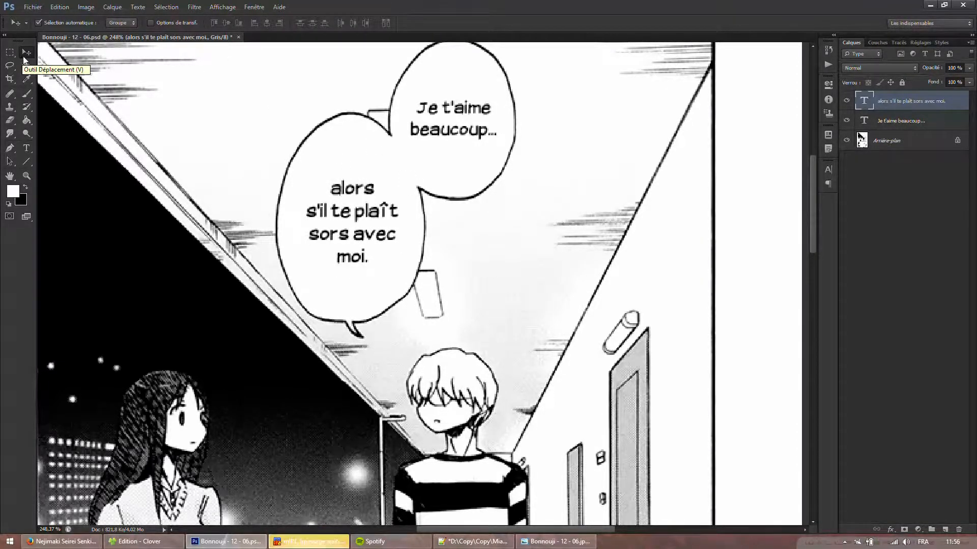
Export page 6 as the JPEG Bonnouji - 12 - 06.jpg, replacing the existing file, and close the document.
{"action": "scroll", "coordinate": [320, 243], "scroll_direction": "down", "scroll_amount": 5}
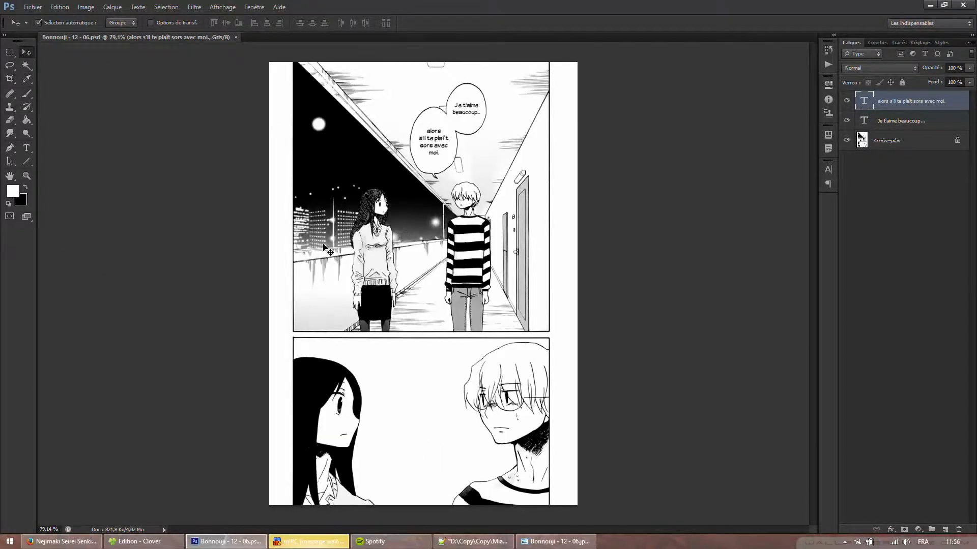
{"action": "key", "text": "ctrl+shift+s"}
{"action": "left_click", "coordinate": [305, 330]}
{"action": "left_click", "coordinate": [287, 400]}
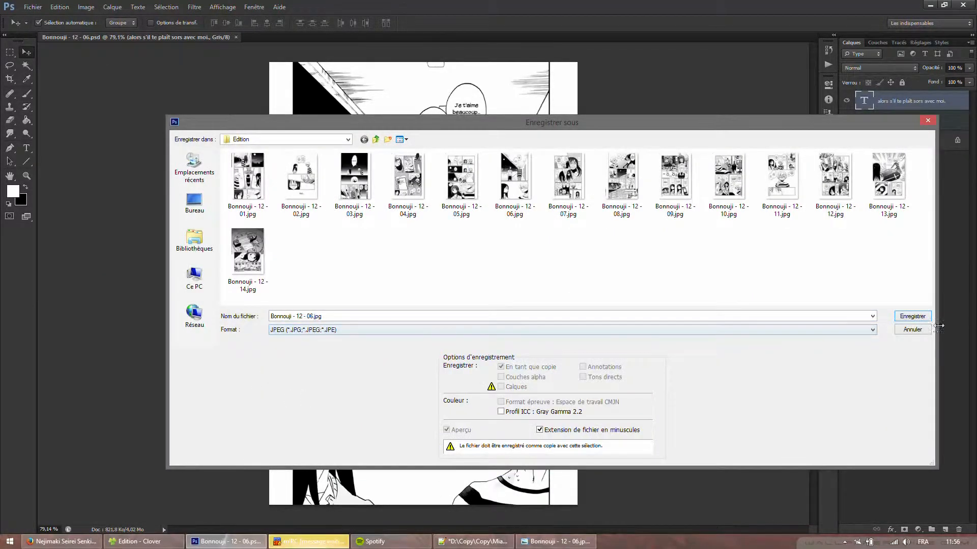
{"action": "left_click", "coordinate": [929, 318]}
{"action": "left_click", "coordinate": [463, 204]}
{"action": "left_click", "coordinate": [463, 187]}
{"action": "left_click", "coordinate": [234, 37]}
Check the QCcheck.txt correction notes beside the page preview and review page 7.
{"action": "left_click", "coordinate": [473, 542]}
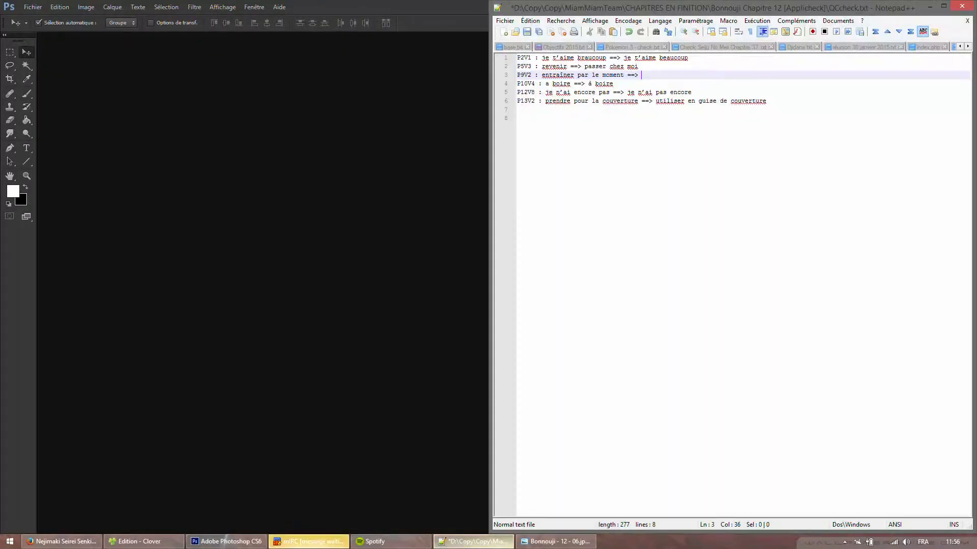
{"action": "left_click", "coordinate": [557, 542]}
{"action": "key", "text": "Right"}
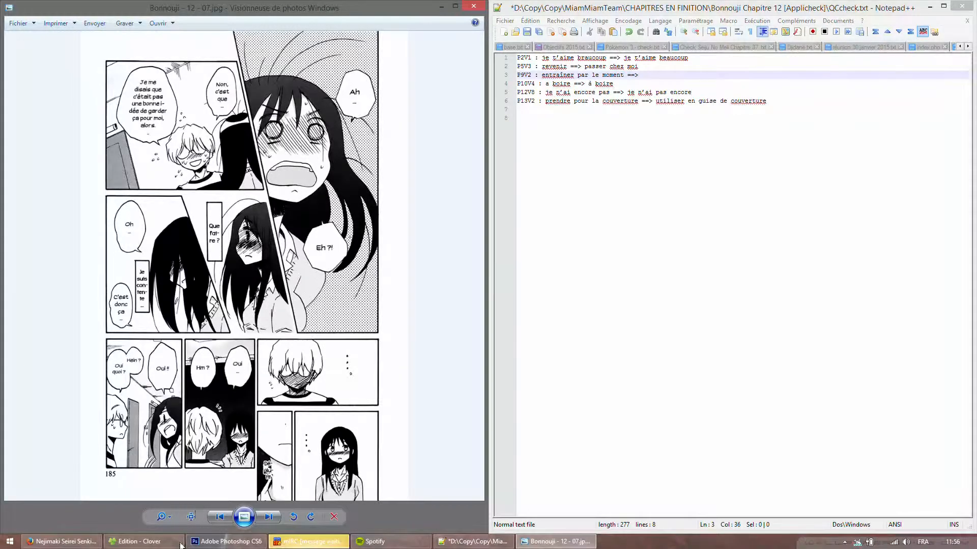
Open Bonnouji - 12 - 07.psd from the Edition folder.
{"action": "left_click", "coordinate": [160, 541]}
{"action": "double_click", "coordinate": [386, 191]}
{"action": "left_click", "coordinate": [161, 541]}
{"action": "left_click", "coordinate": [226, 541]}
{"action": "left_click", "coordinate": [160, 541]}
{"action": "double_click", "coordinate": [454, 167]}
{"action": "scroll", "coordinate": [471, 155], "scroll_direction": "up", "scroll_amount": 1}
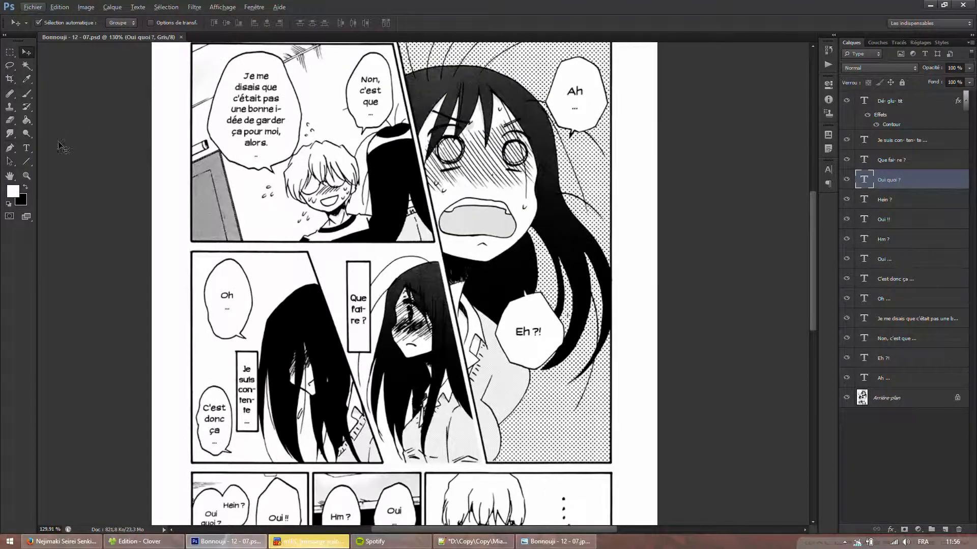
Put the ellipsis on the same line in the "Ah..." caption, enlarge the text and centre it in its balloon.
{"action": "left_click", "coordinate": [26, 148]}
{"action": "scroll", "coordinate": [641, 151], "scroll_direction": "up", "scroll_amount": 7}
{"action": "left_click", "coordinate": [585, 70]}
{"action": "scroll", "coordinate": [605, 116], "scroll_direction": "up", "scroll_amount": 1}
{"action": "key", "text": "Delete"}
{"action": "key", "text": "ctrl+a"}
{"action": "left_click", "coordinate": [202, 22]}
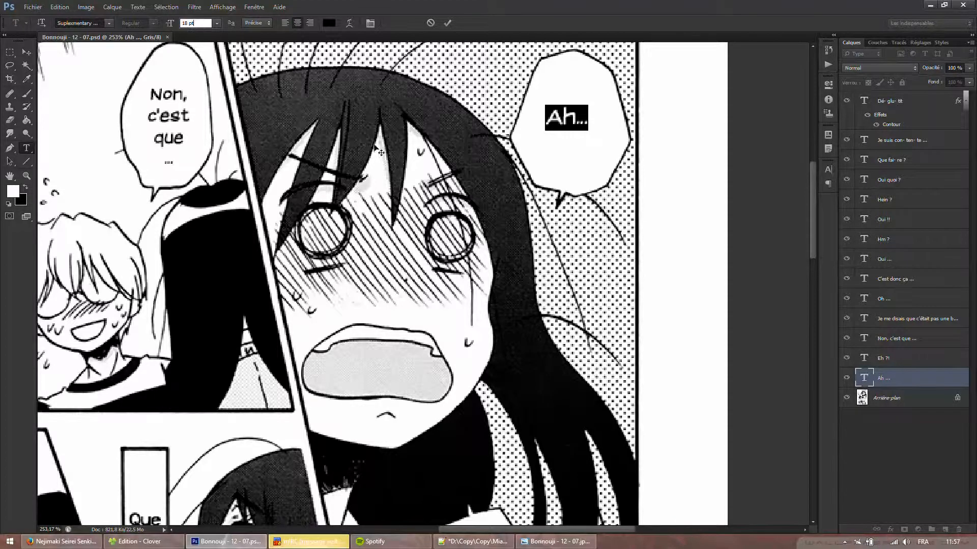
{"action": "left_click", "coordinate": [28, 54]}
Attach the ellipsis to "que" in the "Non, c'est que..." caption and set its text to 15 pt.
{"action": "left_click", "coordinate": [26, 148]}
{"action": "left_click", "coordinate": [163, 161]}
{"action": "key", "text": "BackSpace"}
{"action": "mouse_move", "coordinate": [283, 187]}
{"action": "left_mouse_down"}
{"action": "mouse_move", "coordinate": [290, 197]}
{"action": "mouse_move", "coordinate": [275, 196]}
{"action": "left_mouse_up"}
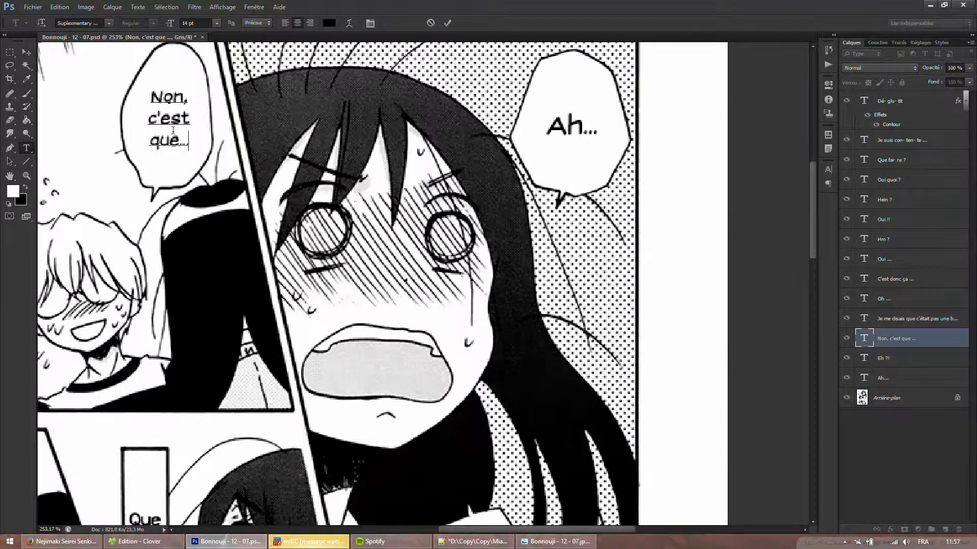
{"action": "key", "text": "ctrl+a"}
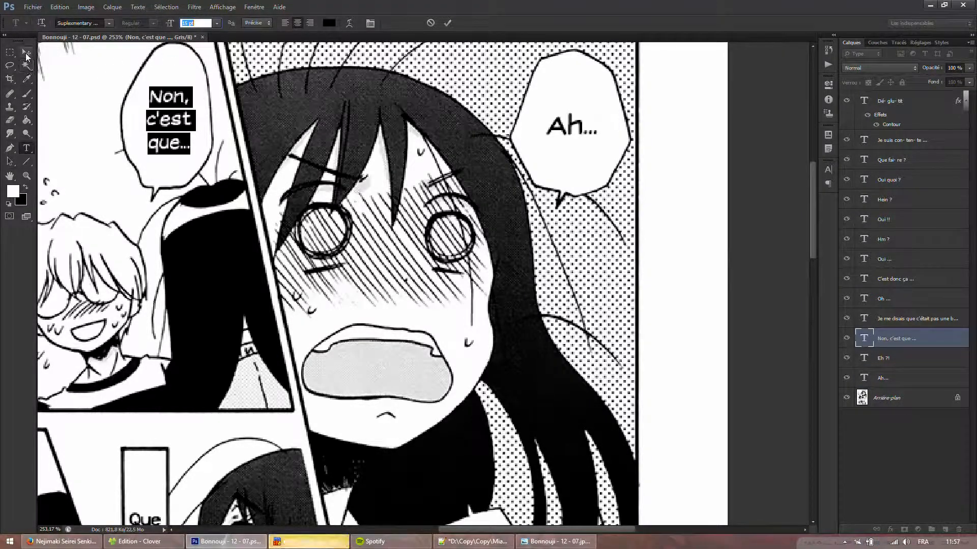
{"action": "left_click", "coordinate": [26, 53]}
Set the "Eh ?!" caption to 22 pt and centre it in its balloon.
{"action": "scroll", "coordinate": [101, 127], "scroll_direction": "down", "scroll_amount": 5}
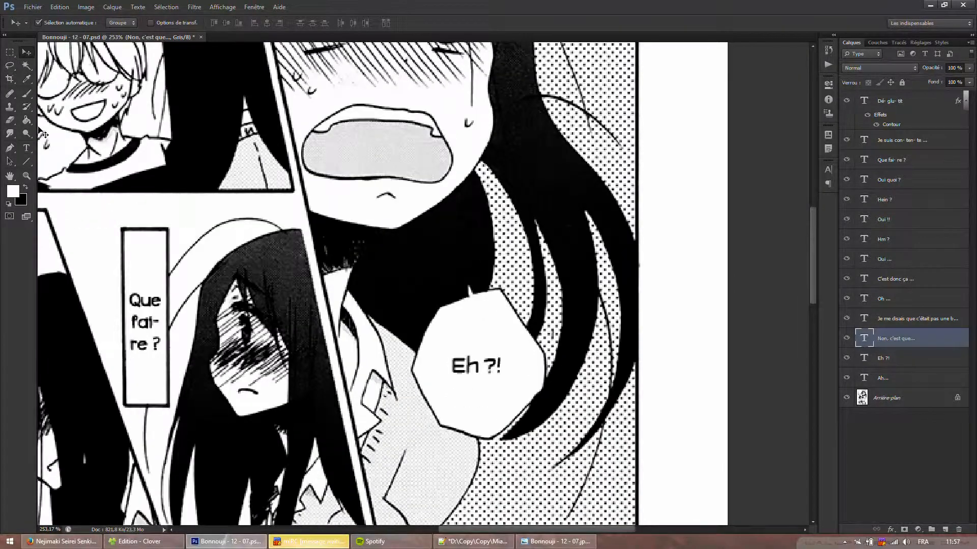
{"action": "left_click", "coordinate": [26, 149]}
{"action": "scroll", "coordinate": [463, 295], "scroll_direction": "down", "scroll_amount": 1}
{"action": "double_click", "coordinate": [463, 308]}
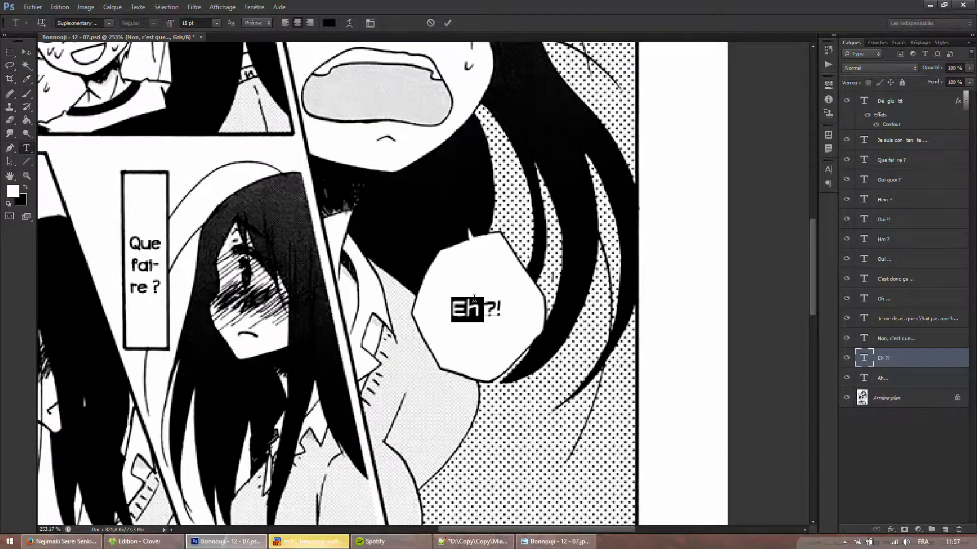
{"action": "key", "text": "ctrl+a"}
{"action": "left_click", "coordinate": [26, 54]}
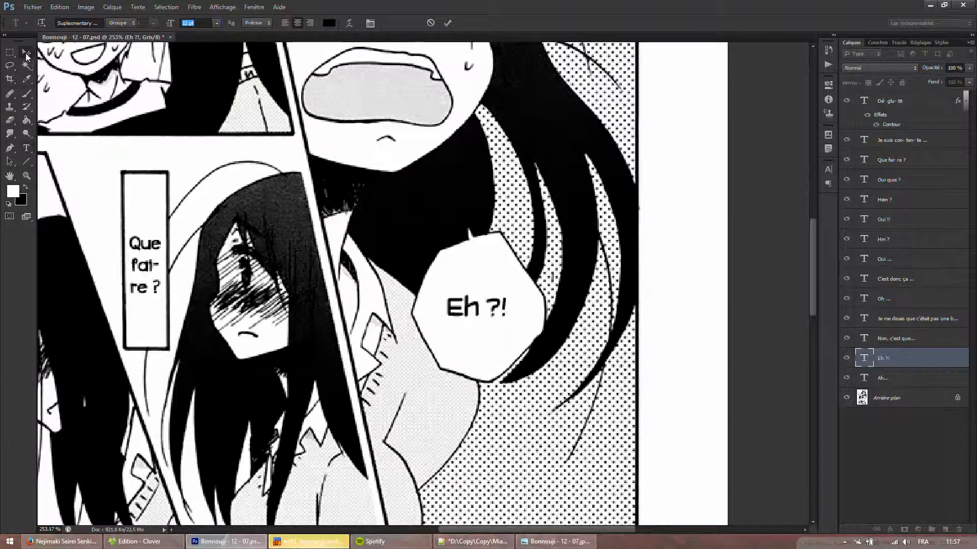
{"action": "key", "text": "Left"}
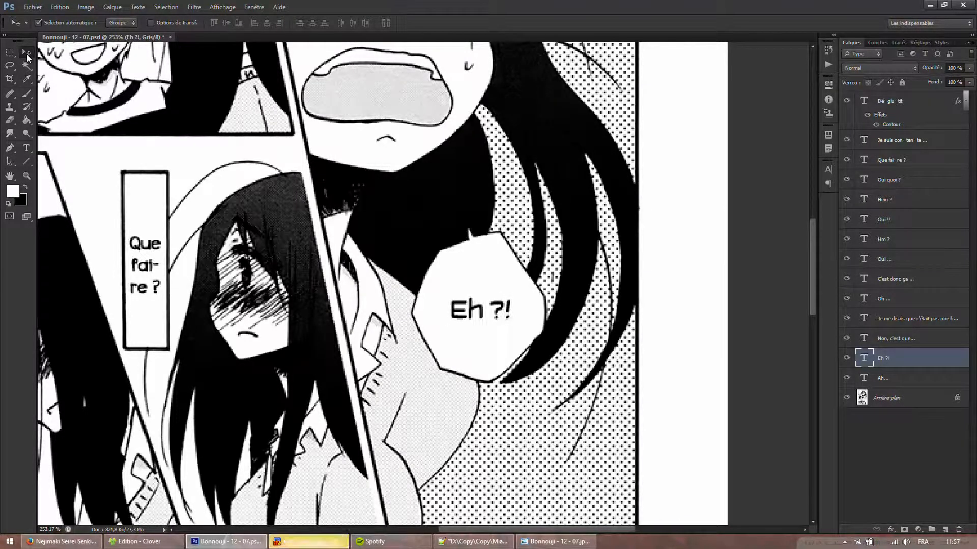
Attach the ellipsis to "alors" on the last line of the "Je me disais que..." caption.
{"action": "double_click", "coordinate": [26, 175]}
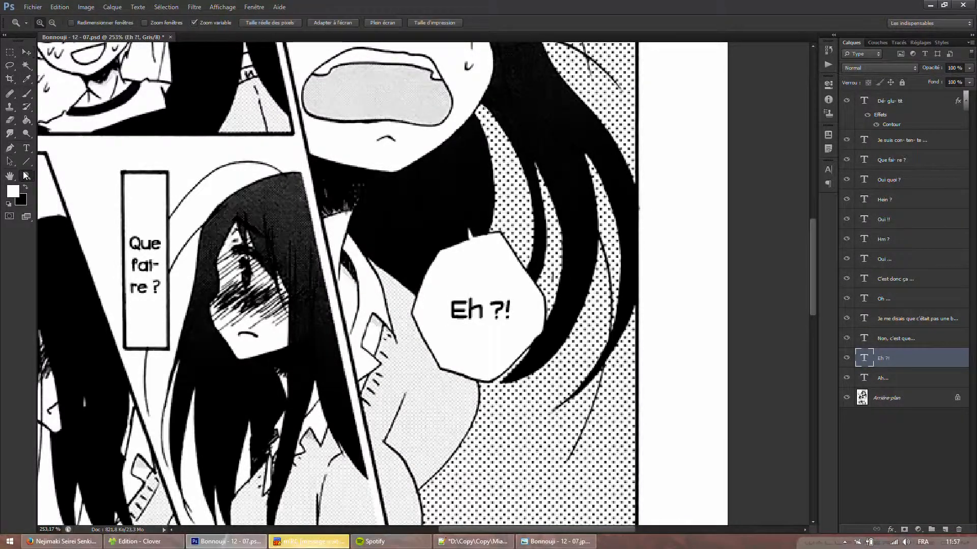
{"action": "scroll", "coordinate": [144, 163], "scroll_direction": "up", "scroll_amount": 1}
{"action": "left_click_drag", "start_coordinate": [190, 124], "coordinate": [375, 222]}
{"action": "left_click", "coordinate": [375, 222]}
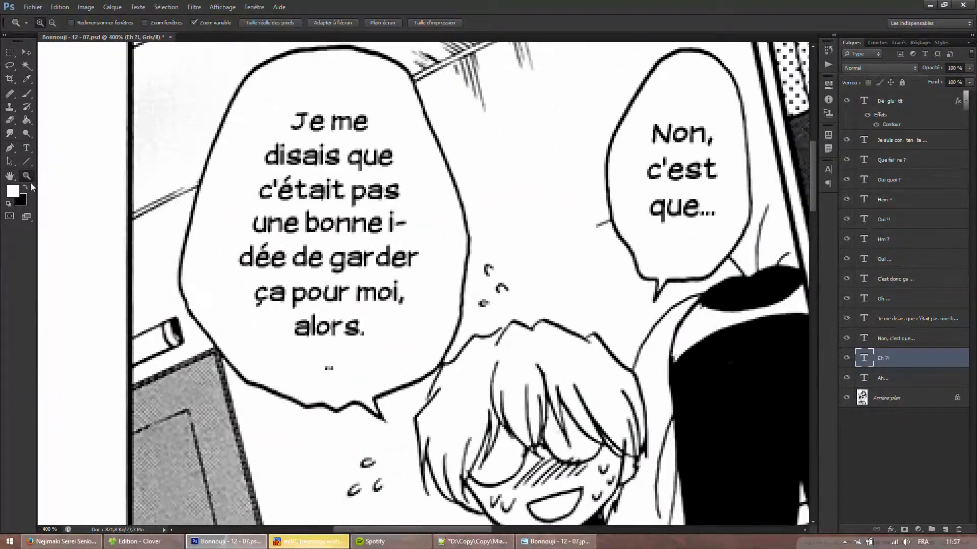
{"action": "left_click", "coordinate": [24, 151]}
{"action": "left_click", "coordinate": [413, 333]}
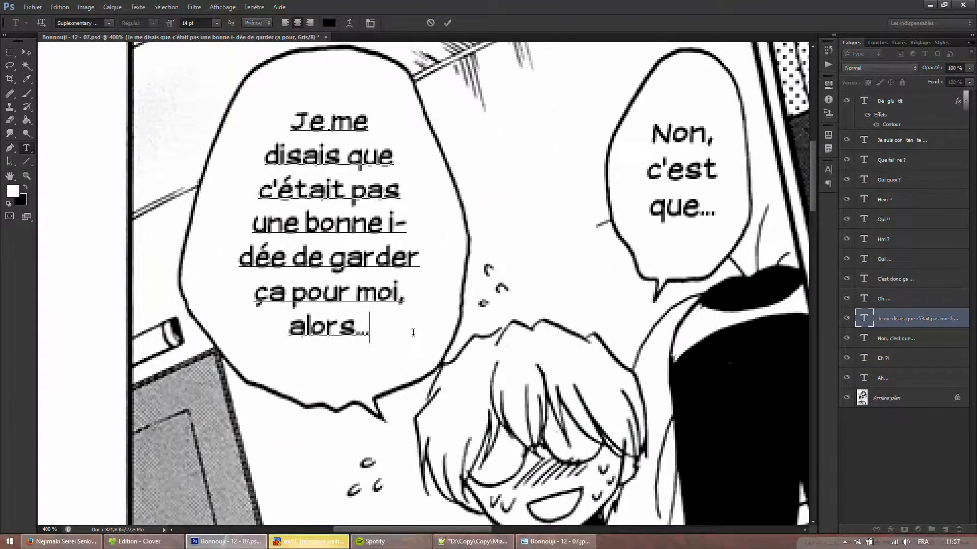
{"action": "left_click_drag", "start_coordinate": [364, 328], "coordinate": [373, 329]}
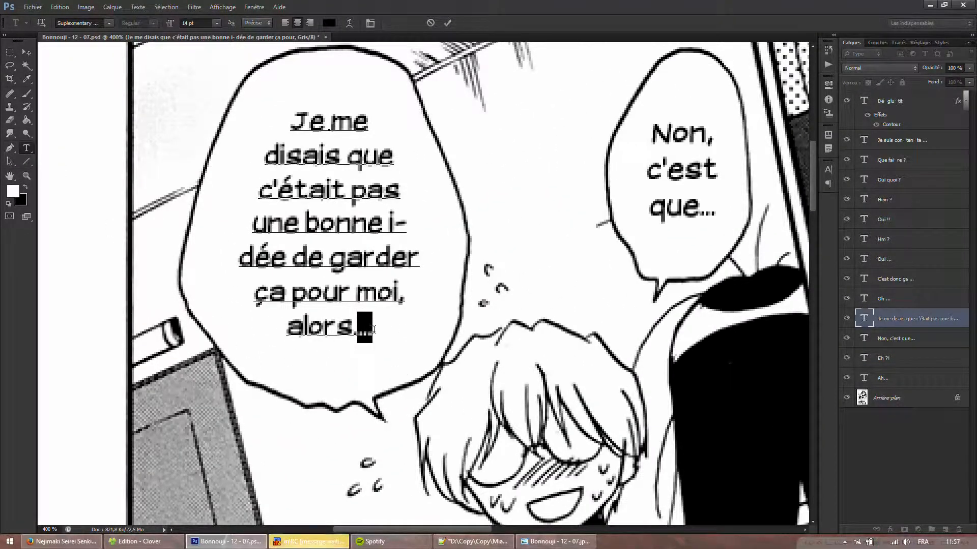
Remove the hyphenated break in "idée" so that the word starts the "idée de garder" line.
{"action": "left_click", "coordinate": [233, 242]}
{"action": "key", "text": "BackSpace"}
{"action": "key", "text": "BackSpace"}
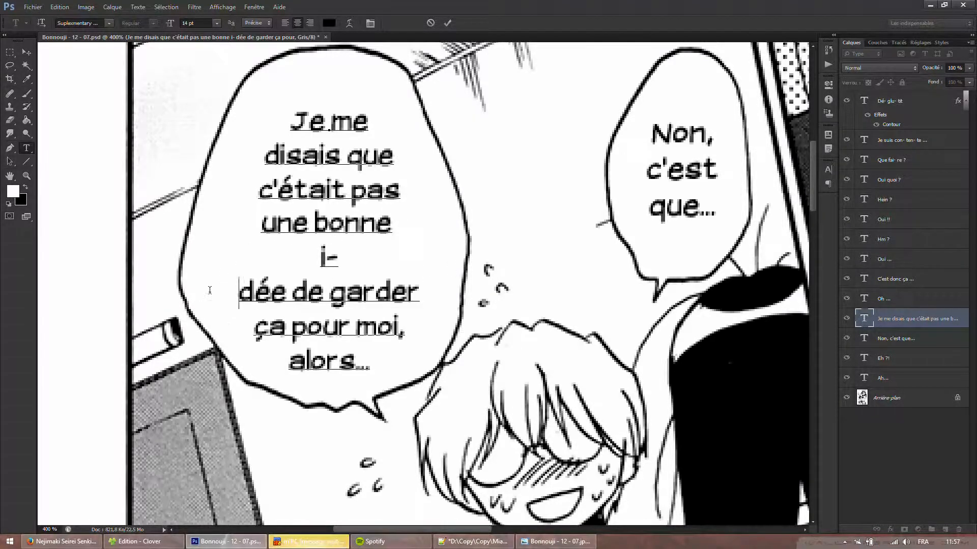
{"action": "key", "text": "Return"}
{"action": "left_click", "coordinate": [225, 258]}
{"action": "key", "text": "BackSpace"}
Rebreak the caption's opening as "Je me disais", "que c'était" and "pas une bonne", and reposition it in the balloon.
{"action": "left_click", "coordinate": [355, 164]}
{"action": "key", "text": "Return"}
{"action": "left_click", "coordinate": [234, 221]}
{"action": "key", "text": "BackSpace"}
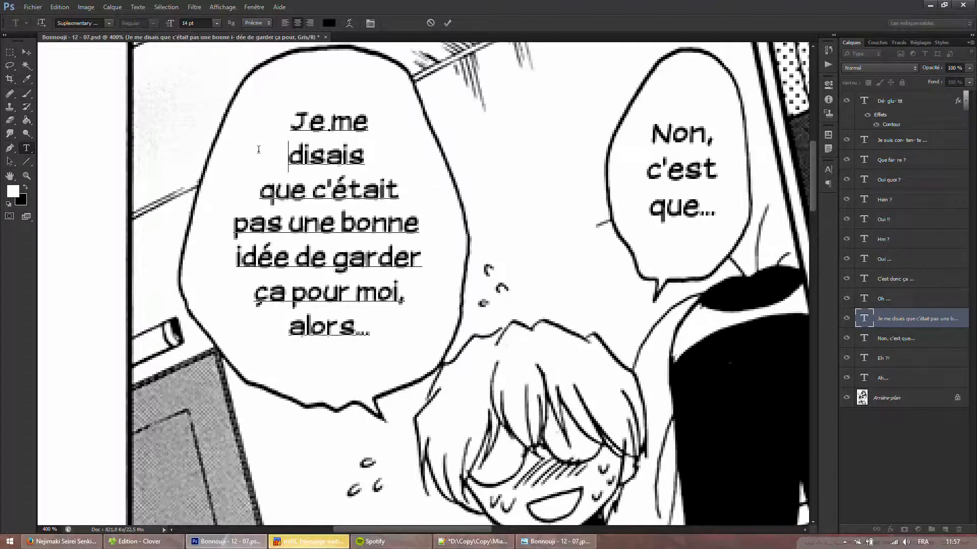
{"action": "left_click", "coordinate": [416, 124]}
{"action": "key", "text": "Delete"}
{"action": "key", "text": "BackSpace"}
{"action": "type", "text": "t"}
{"action": "left_click", "coordinate": [415, 124]}
{"action": "key", "text": "BackSpace"}
{"action": "left_click_drag", "start_coordinate": [470, 184], "coordinate": [474, 214]}
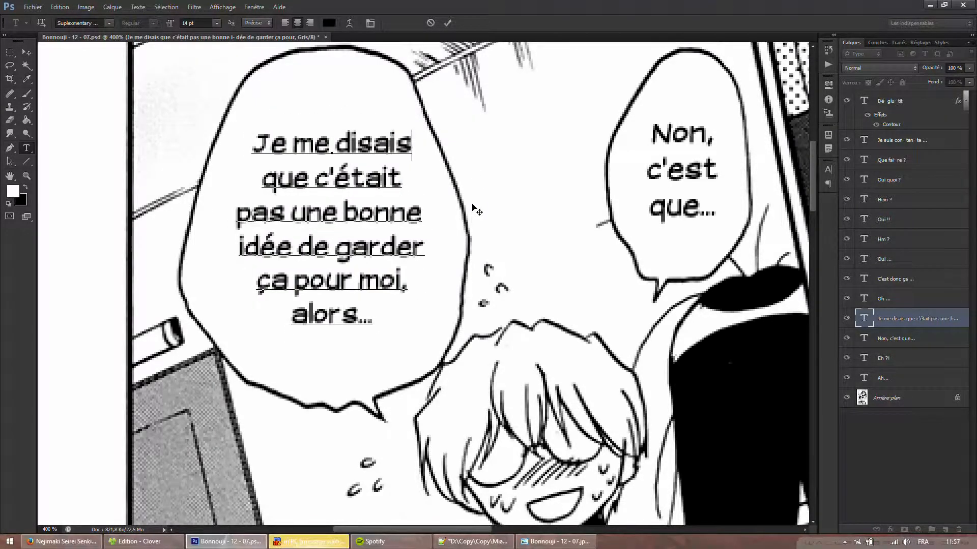
Put "idée" on its own line and join "ça" to "de garder", leaving "pour moi," on the following line.
{"action": "double_click", "coordinate": [280, 285]}
{"action": "key", "text": "Return"}
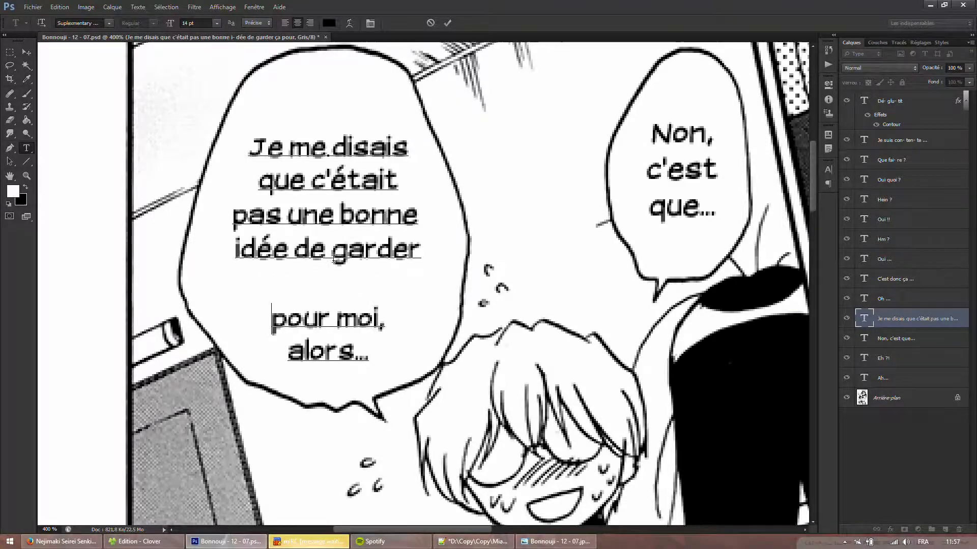
{"action": "key", "text": "ctrl+z"}
{"action": "left_click", "coordinate": [290, 280]}
{"action": "key", "text": "Return"}
{"action": "left_click", "coordinate": [294, 249]}
{"action": "key", "text": "Return"}
{"action": "key", "text": "BackSpace"}
{"action": "key", "text": "Return"}
{"action": "left_click", "coordinate": [378, 280]}
{"action": "left_click", "coordinate": [423, 281]}
{"action": "key", "text": "Delete"}
{"action": "key", "text": "BackSpace"}
{"action": "left_click", "coordinate": [422, 287]}
{"action": "key", "text": "BackSpace"}
{"action": "type", "text": "a"}
Rebreak the middle lines of the caption as "pas une" and "bonne idée".
{"action": "left_click", "coordinate": [285, 215]}
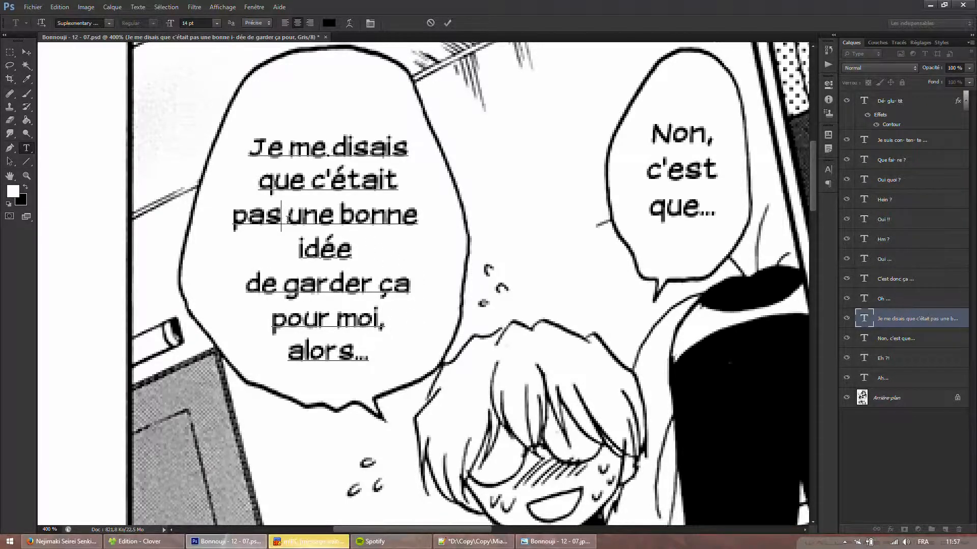
{"action": "key", "text": "Return"}
{"action": "left_click", "coordinate": [265, 268]}
{"action": "key", "text": "BackSpace"}
{"action": "left_click", "coordinate": [208, 247]}
{"action": "key", "text": "Delete"}
{"action": "left_click", "coordinate": [280, 252]}
{"action": "key", "text": "Return"}
{"action": "left_click", "coordinate": [240, 254]}
{"action": "key", "text": "BackSpace"}
Rebreak the caption's first four lines as "Je me", "disais que", "c'était pas" and "une bonne".
{"action": "left_click", "coordinate": [306, 183]}
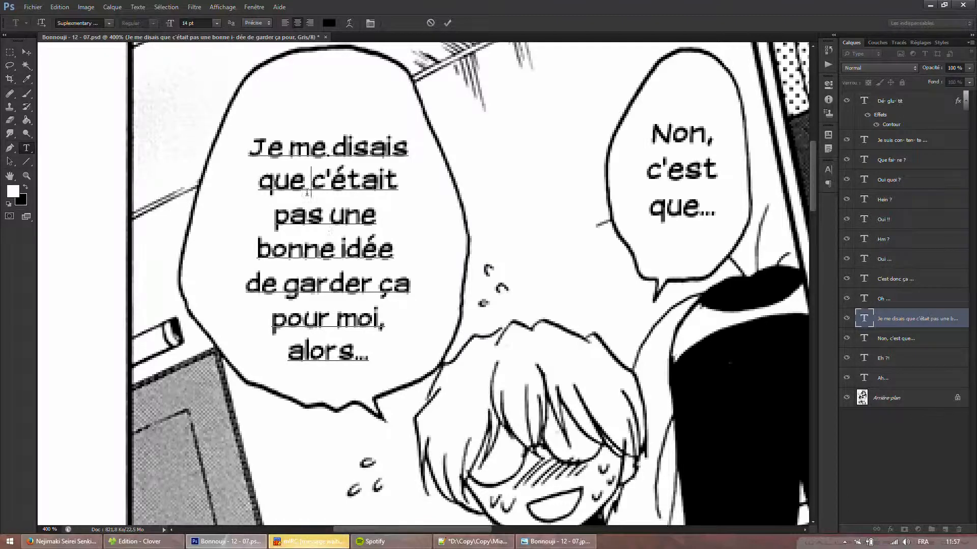
{"action": "key", "text": "Return"}
{"action": "left_click", "coordinate": [274, 249]}
{"action": "key", "text": "BackSpace"}
{"action": "left_click", "coordinate": [333, 150]}
{"action": "key", "text": "Return"}
{"action": "left_click", "coordinate": [276, 223]}
{"action": "key", "text": "BackSpace"}
{"action": "left_click", "coordinate": [378, 217]}
{"action": "key", "text": "Return"}
{"action": "left_click", "coordinate": [405, 218]}
{"action": "key", "text": "BackSpace"}
{"action": "left_click", "coordinate": [336, 284]}
{"action": "key", "text": "Return"}
{"action": "left_click", "coordinate": [284, 285]}
{"action": "key", "text": "BackSpace"}
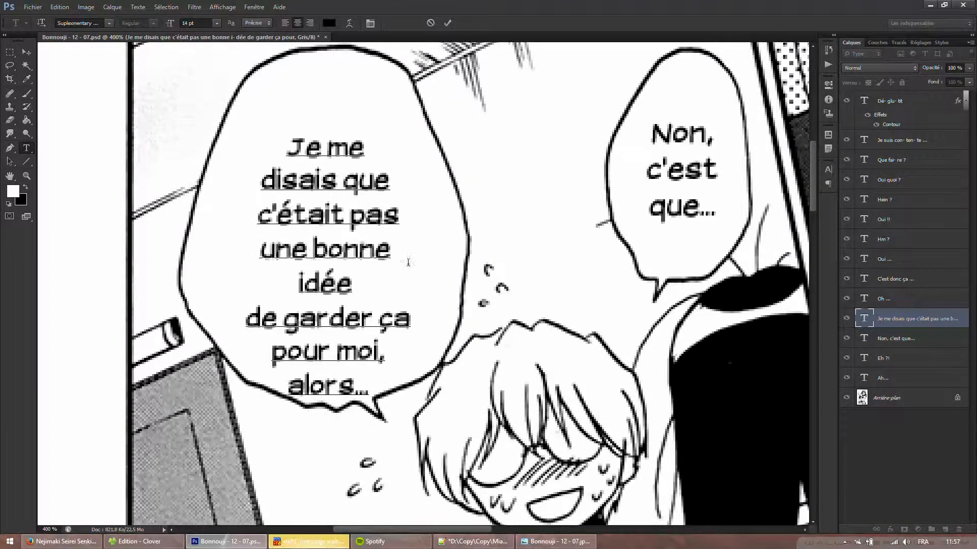
{"action": "left_click", "coordinate": [418, 249]}
{"action": "key", "text": "BackSpace"}
Move the caption higher and hyphenate "garder" across two lines, as "idée de gar-" and "der ça".
{"action": "left_click_drag", "start_coordinate": [524, 267], "coordinate": [521, 229]}
{"action": "left_click", "coordinate": [324, 275]}
{"action": "type", "text": "-"}
{"action": "key", "text": "Return"}
{"action": "left_click", "coordinate": [279, 280]}
{"action": "key", "text": "BackSpace"}
{"action": "key", "text": "Return"}
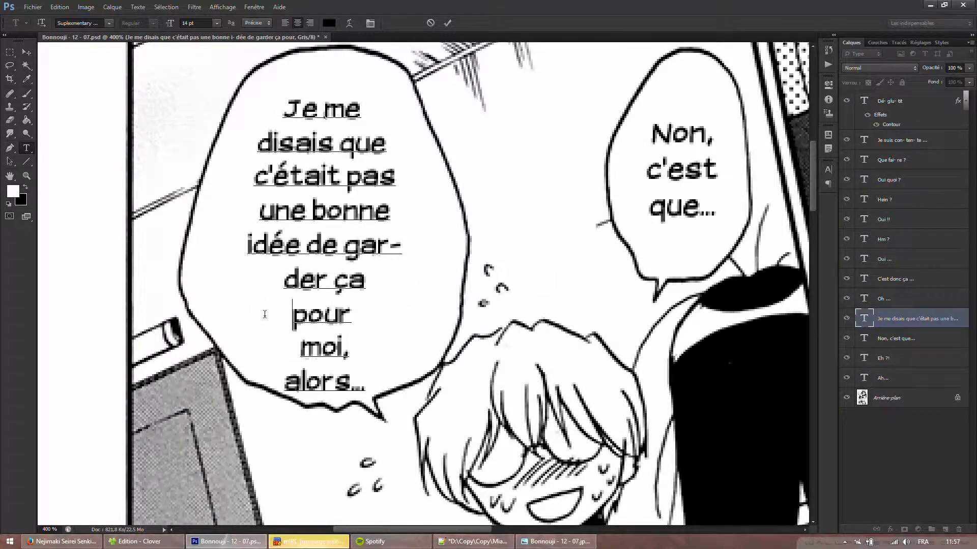
Merge the caption's ending into "der ça pour" and "moi, alors...", and centre the whole text in its balloon.
{"action": "left_click", "coordinate": [279, 315]}
{"action": "key", "text": "BackSpace"}
{"action": "left_click", "coordinate": [284, 349]}
{"action": "key", "text": "BackSpace"}
{"action": "left_click", "coordinate": [413, 271]}
{"action": "key", "text": "BackSpace"}
{"action": "left_click", "coordinate": [406, 202]}
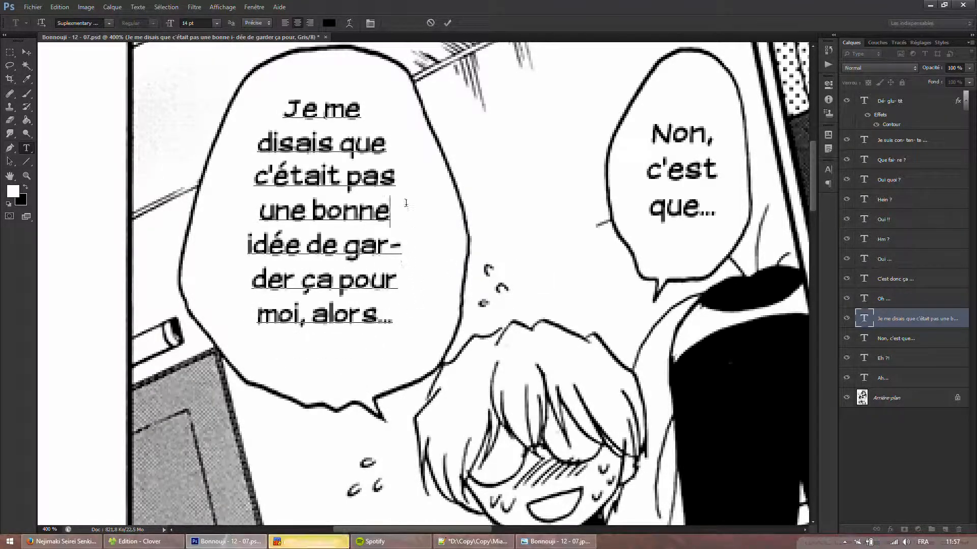
{"action": "left_click_drag", "start_coordinate": [455, 218], "coordinate": [458, 226]}
{"action": "double_click", "coordinate": [27, 176]}
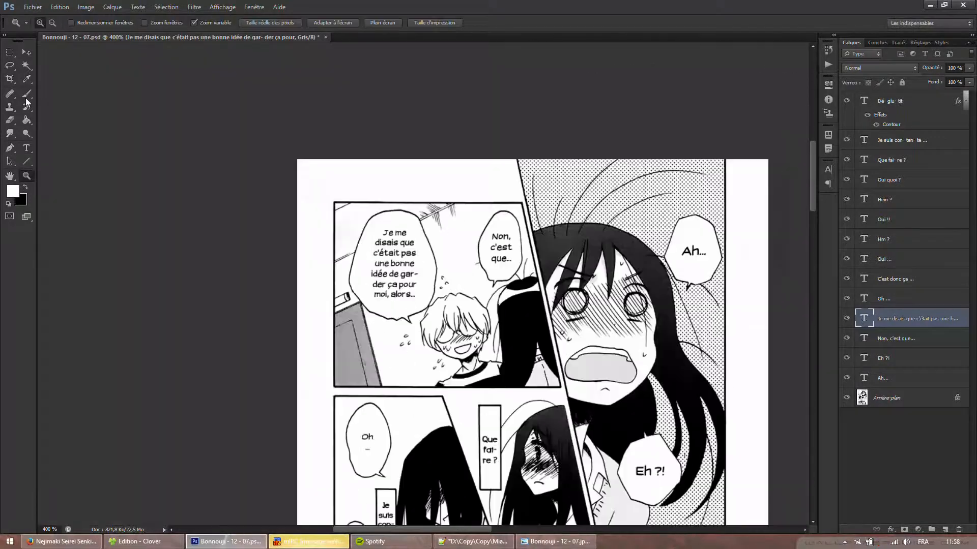
{"action": "left_click", "coordinate": [26, 52]}
{"action": "key", "text": "Down"}
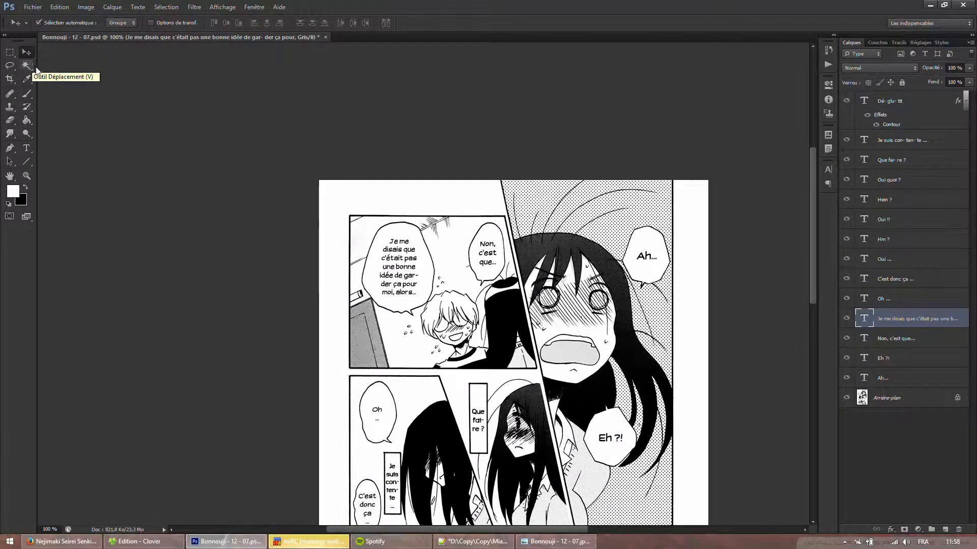
Put the ellipsis on the same line in the "Oh..." caption and enlarge its text.
{"action": "scroll", "coordinate": [32, 102], "scroll_direction": "down", "scroll_amount": 3}
{"action": "scroll", "coordinate": [29, 133], "scroll_direction": "down", "scroll_amount": 4}
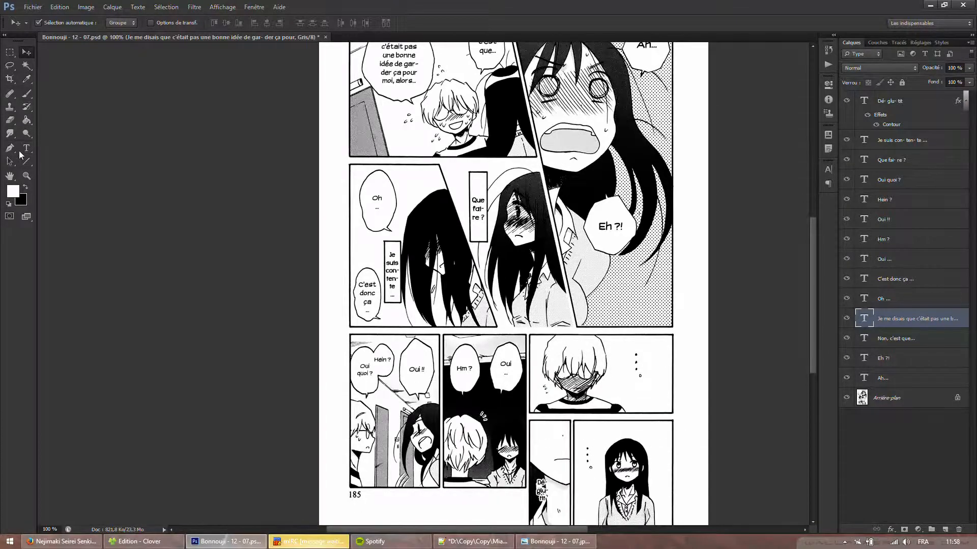
{"action": "left_click", "coordinate": [27, 148]}
{"action": "double_click", "coordinate": [372, 205]}
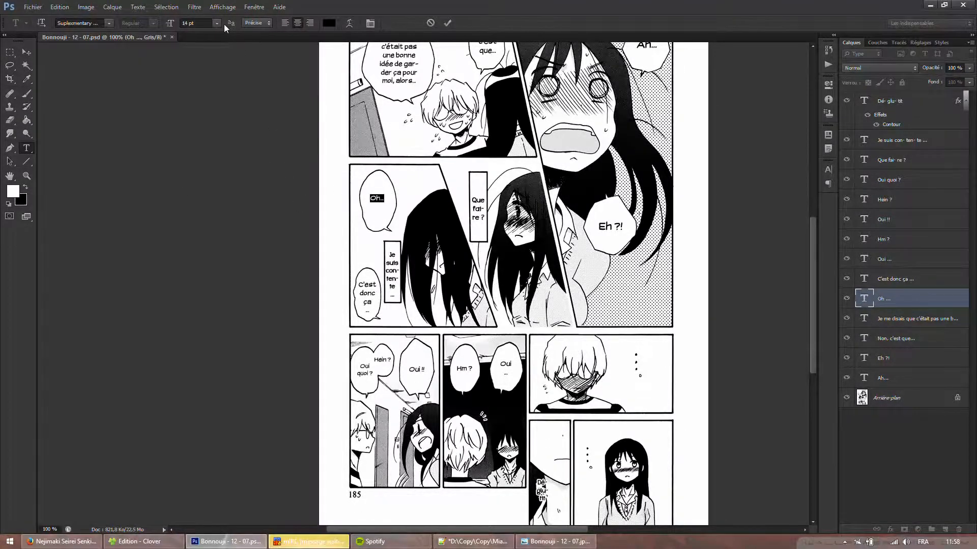
{"action": "left_click", "coordinate": [23, 54]}
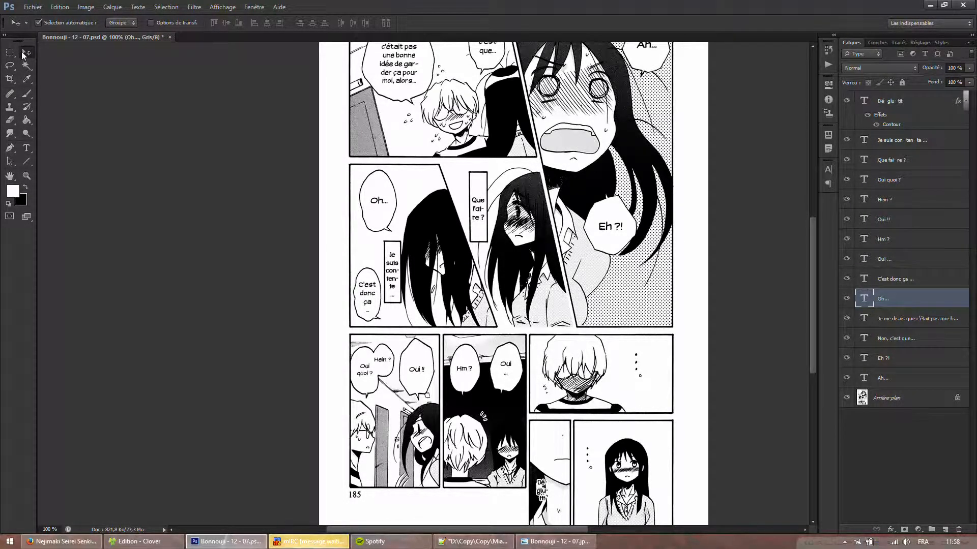
Attach the ellipsis to "ça" in the "C'est donc ça..." caption and move the text to fit its balloon.
{"action": "left_click", "coordinate": [27, 175]}
{"action": "left_click", "coordinate": [380, 321]}
{"action": "left_click", "coordinate": [380, 321]}
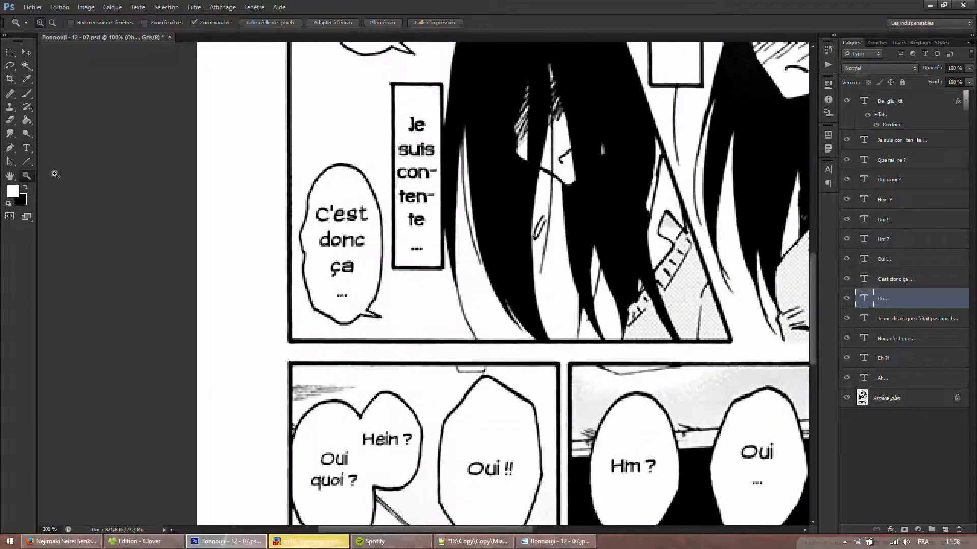
{"action": "left_click", "coordinate": [26, 148]}
{"action": "left_click", "coordinate": [338, 293]}
{"action": "key", "text": "BackSpace"}
{"action": "key", "text": "ctrl+a"}
{"action": "left_click_drag", "start_coordinate": [157, 107], "coordinate": [161, 116]}
Fine-tune the position of the "C'est donc ça..." caption to centre it in its balloon.
{"action": "left_click", "coordinate": [26, 51]}
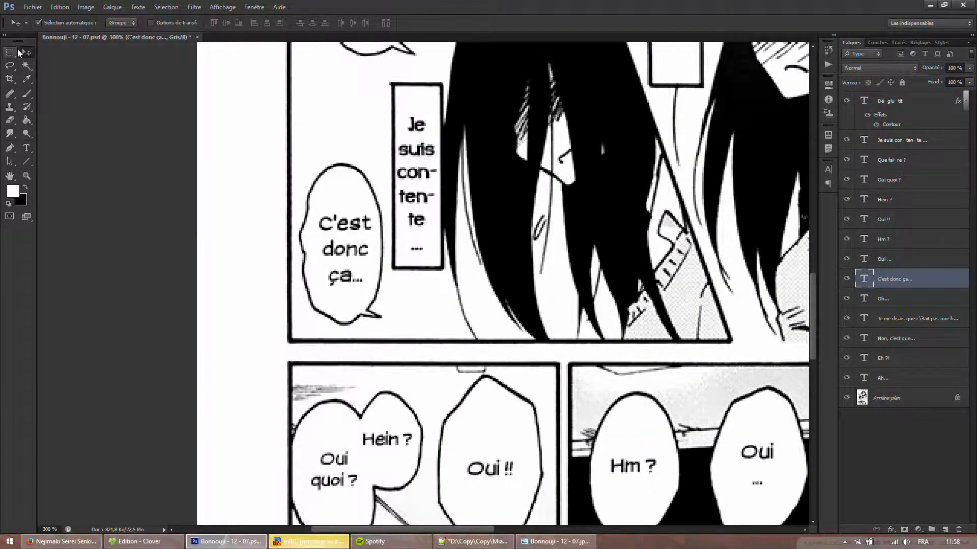
{"action": "key", "text": "Up"}
{"action": "key", "text": "Left"}
{"action": "key", "text": "Right"}
{"action": "key", "text": "Left"}
{"action": "key", "text": "Down"}
{"action": "key", "text": "Up"}
Put the ellipsis on the same line in the "Oui..." caption and enlarge its text.
{"action": "double_click", "coordinate": [27, 176]}
{"action": "left_click", "coordinate": [542, 358]}
{"action": "key", "text": "p"}
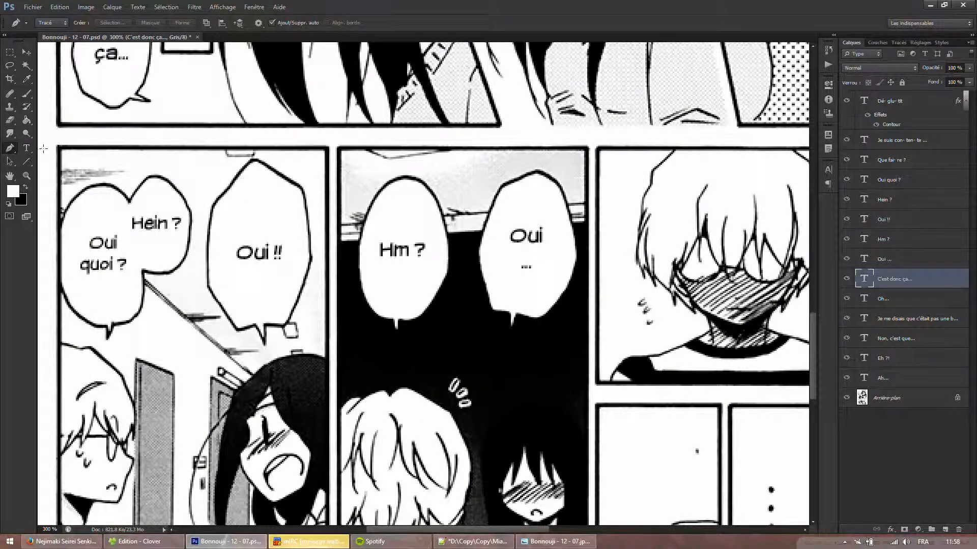
{"action": "key", "text": "t"}
{"action": "left_click", "coordinate": [516, 260]}
{"action": "key", "text": "ctrl+a"}
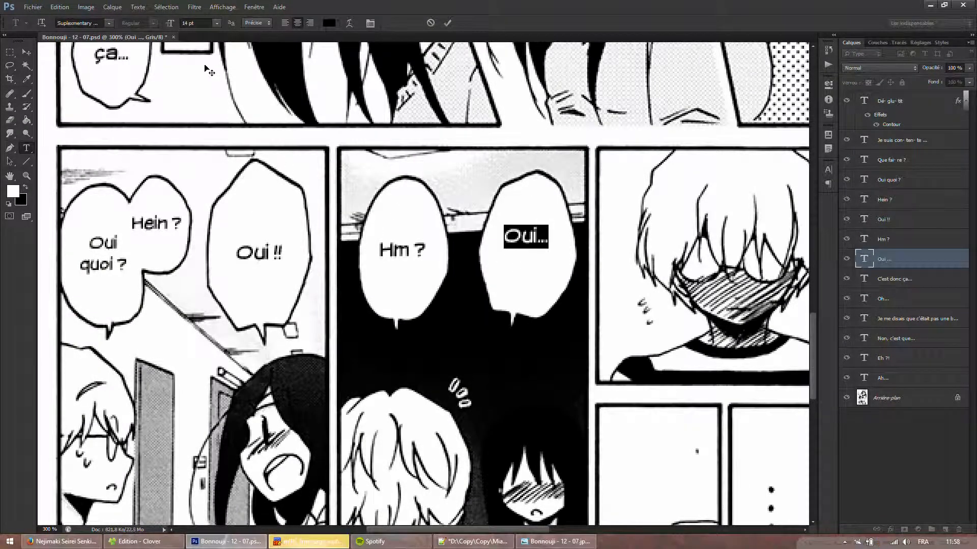
{"action": "key", "text": "Up"}
Lower the "Oui..." caption and shift it slightly to centre it in its balloon.
{"action": "left_click", "coordinate": [26, 52]}
{"action": "key", "text": "Down"}
{"action": "key", "text": "Down"}
{"action": "key", "text": "Down"}
{"action": "key", "text": "Down"}
{"action": "key", "text": "Down"}
{"action": "key", "text": "Down"}
{"action": "key", "text": "Down"}
{"action": "key", "text": "Down"}
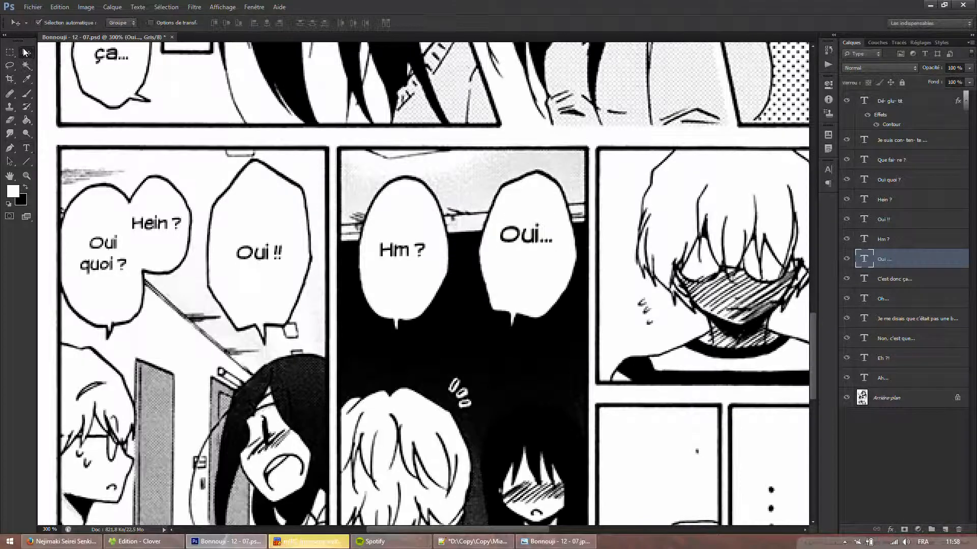
{"action": "key", "text": "Right"}
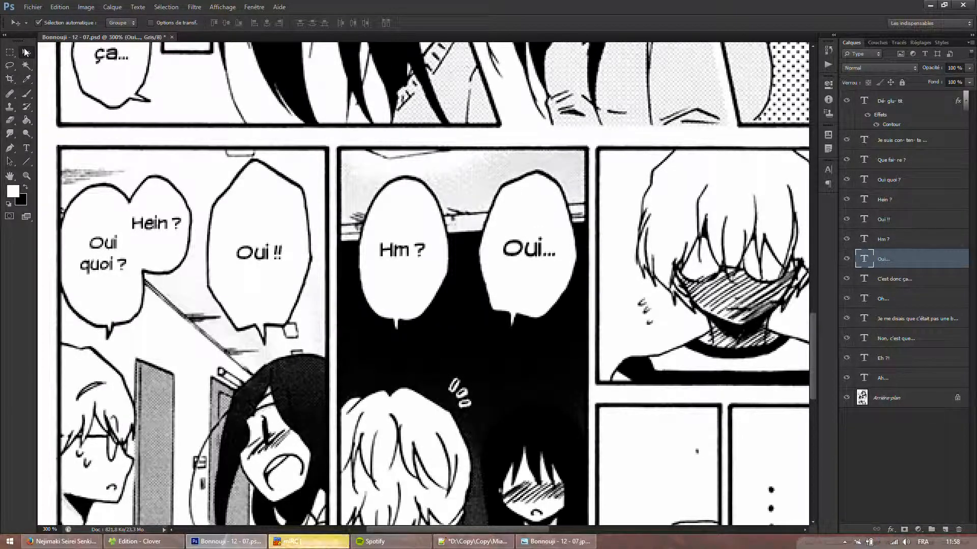
Set the "Hm ?" caption to 15 pt and centre it in its balloon.
{"action": "left_click", "coordinate": [26, 148]}
{"action": "double_click", "coordinate": [390, 244]}
{"action": "left_click", "coordinate": [199, 23]}
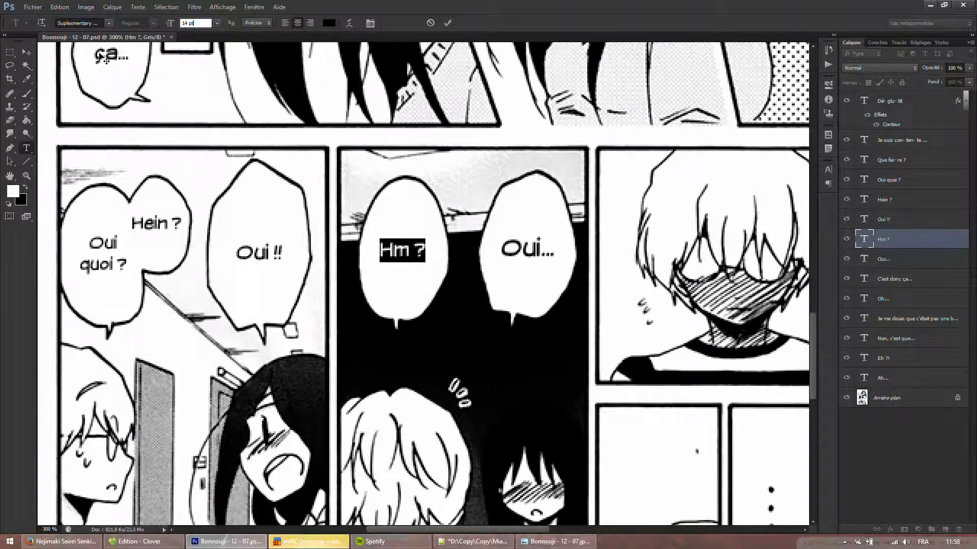
{"action": "key", "text": "Up"}
{"action": "left_click", "coordinate": [31, 53]}
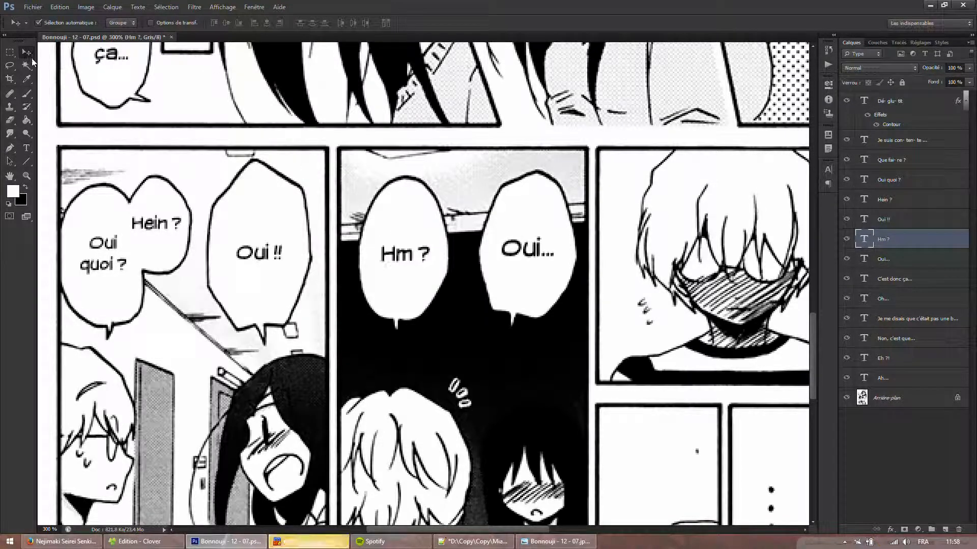
Set the "Oui !!" caption to 17 pt and centre it in its balloon.
{"action": "left_click", "coordinate": [26, 148]}
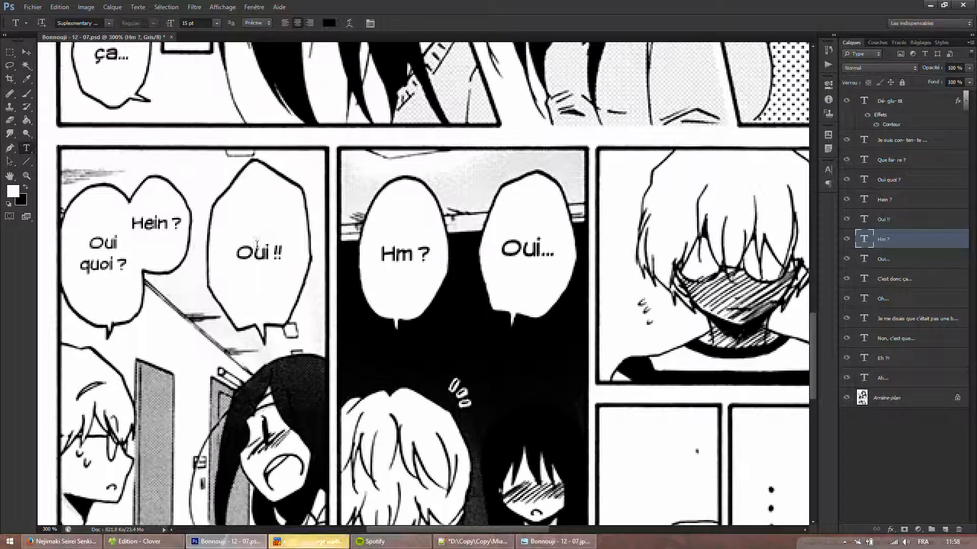
{"action": "triple_click", "coordinate": [258, 253]}
{"action": "left_click", "coordinate": [199, 23]}
{"action": "key", "text": "Up"}
{"action": "key", "text": "Up"}
{"action": "key", "text": "Up"}
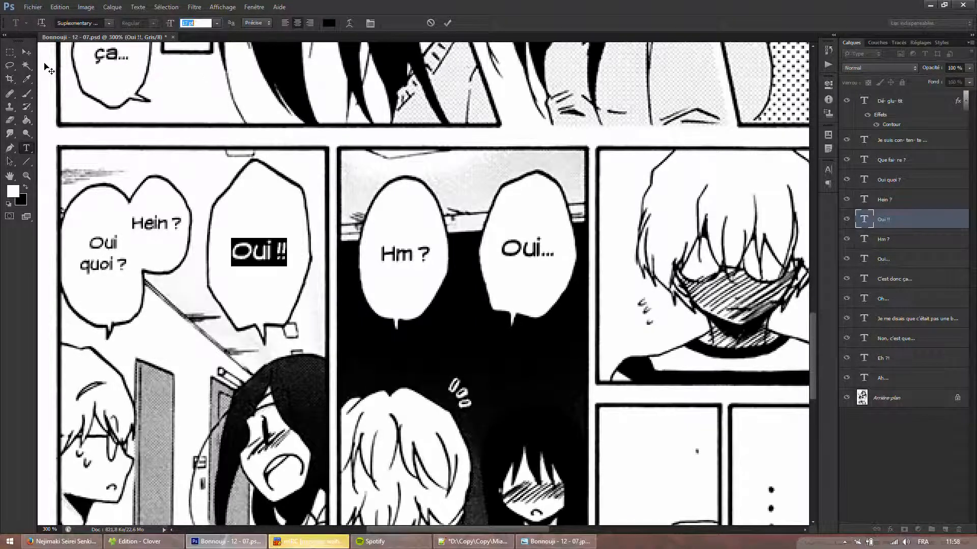
{"action": "left_click", "coordinate": [27, 53]}
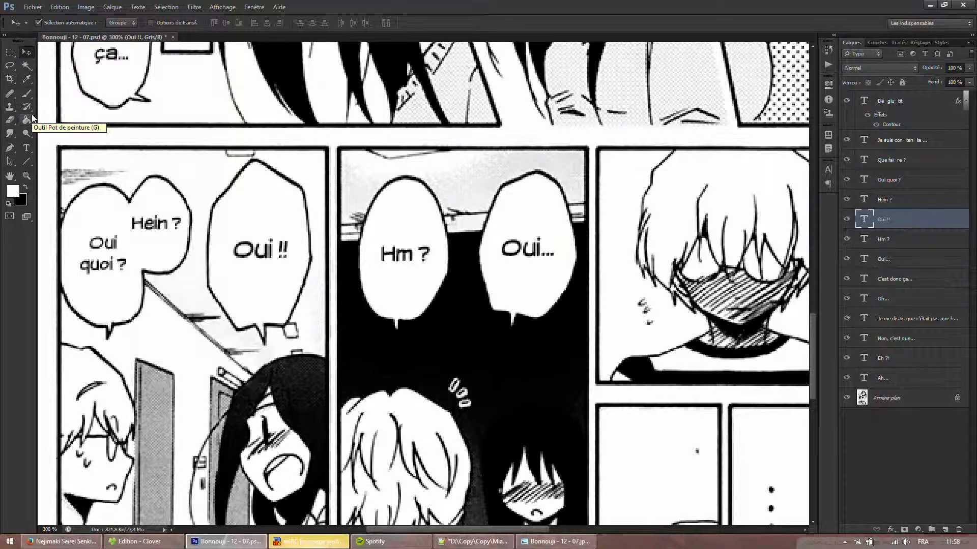
{"action": "key", "text": "Left"}
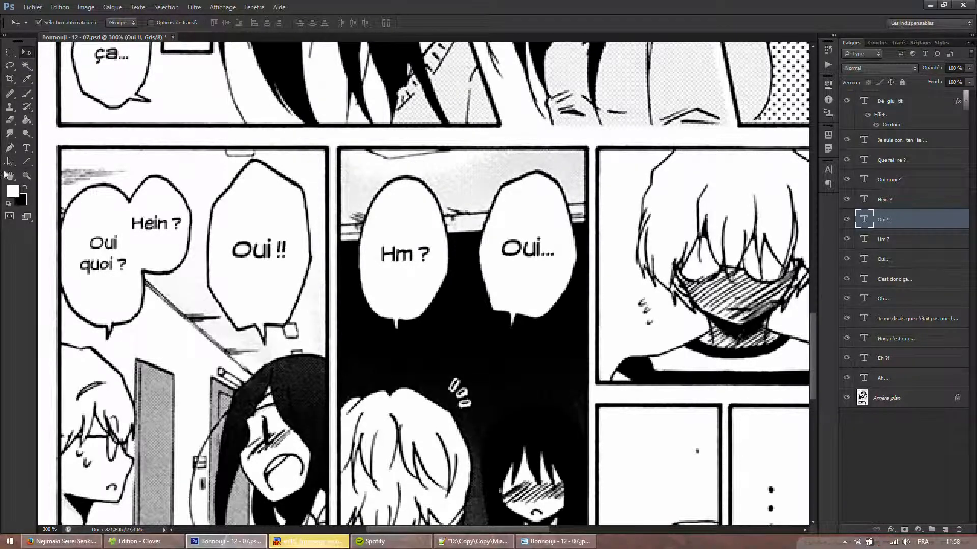
Reposition the "Hein ?" caption in its balloon, and enlarge "Oui quoi ?" with its question mark on a separate line.
{"action": "left_click", "coordinate": [881, 204]}
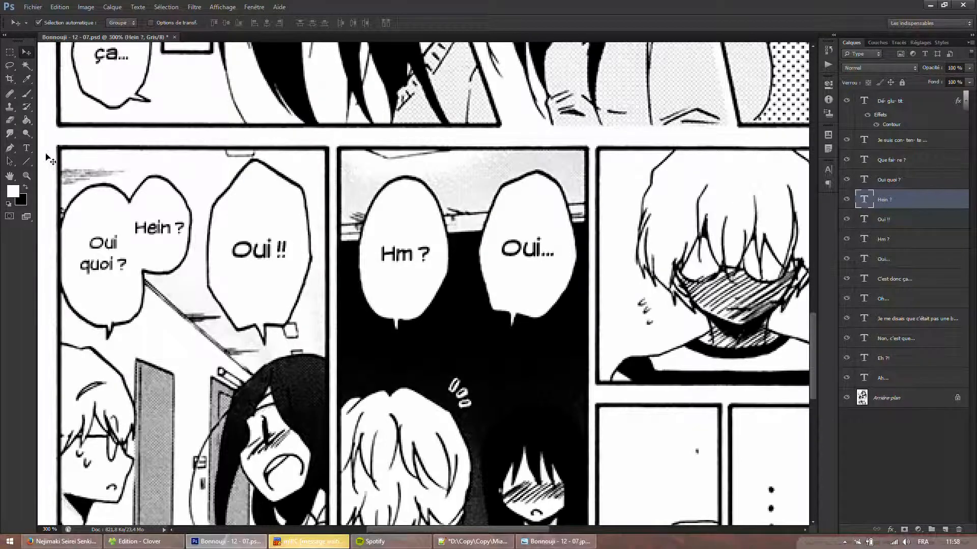
{"action": "left_click", "coordinate": [26, 148]}
{"action": "left_click", "coordinate": [122, 264]}
{"action": "key", "text": "ctrl+a"}
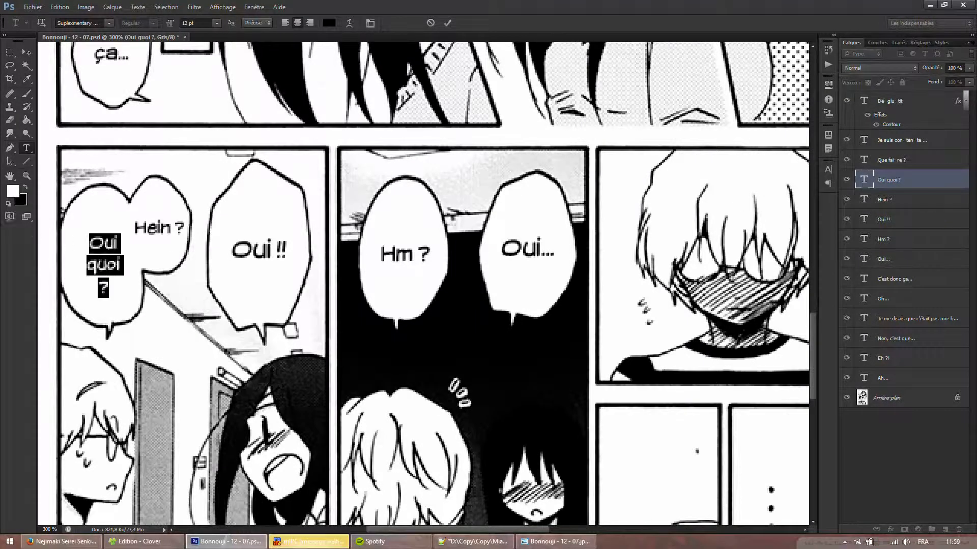
{"action": "left_click", "coordinate": [196, 23]}
{"action": "key", "text": "Up"}
{"action": "left_click_drag", "start_coordinate": [204, 112], "coordinate": [202, 101]}
Adjust the position of the "Oui quoi ?" caption to centre it in its balloon.
{"action": "left_click", "coordinate": [20, 49]}
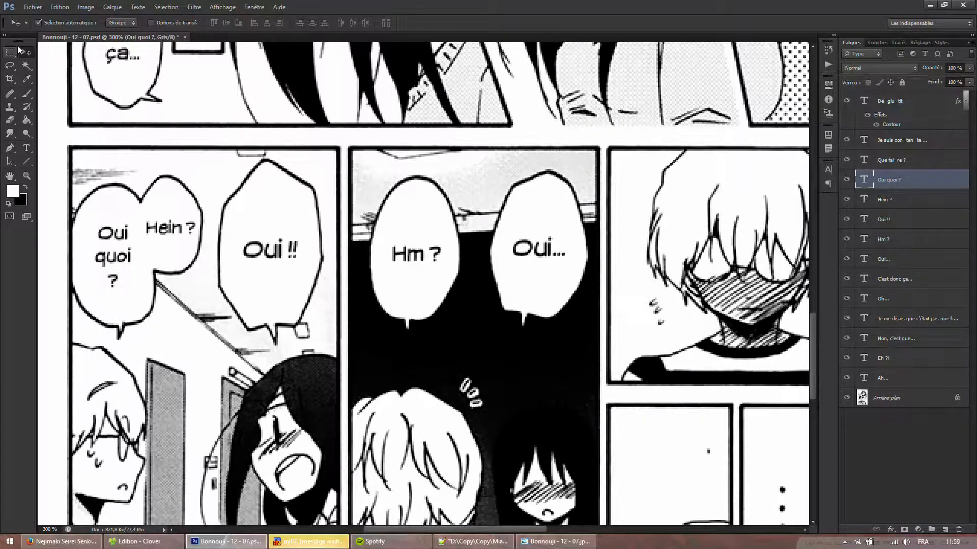
{"action": "key", "text": "Left"}
{"action": "key", "text": "Down"}
{"action": "key", "text": "Down"}
{"action": "key", "text": "Up"}
{"action": "key", "text": "Up"}
{"action": "key", "text": "Down"}
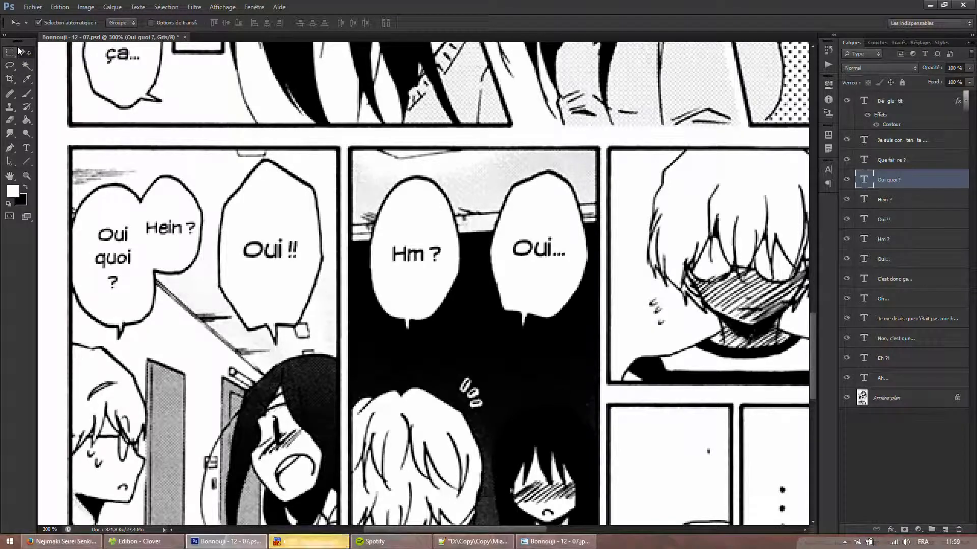
Save the page, export it as the JPEG Bonnouji - 12 - 07.jpg over the existing file in Edition, and close the document.
{"action": "key", "text": "ctrl+s"}
{"action": "key", "text": "ctrl+shift+s"}
{"action": "left_click", "coordinate": [437, 329]}
{"action": "left_click", "coordinate": [281, 400]}
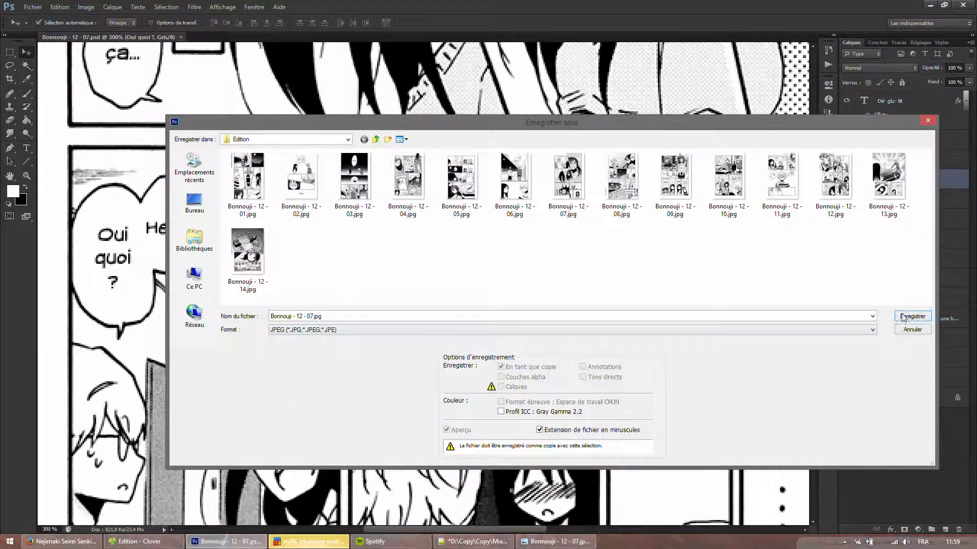
{"action": "left_click", "coordinate": [895, 317]}
{"action": "left_click", "coordinate": [461, 204]}
{"action": "left_click", "coordinate": [478, 181]}
{"action": "left_click", "coordinate": [181, 37]}
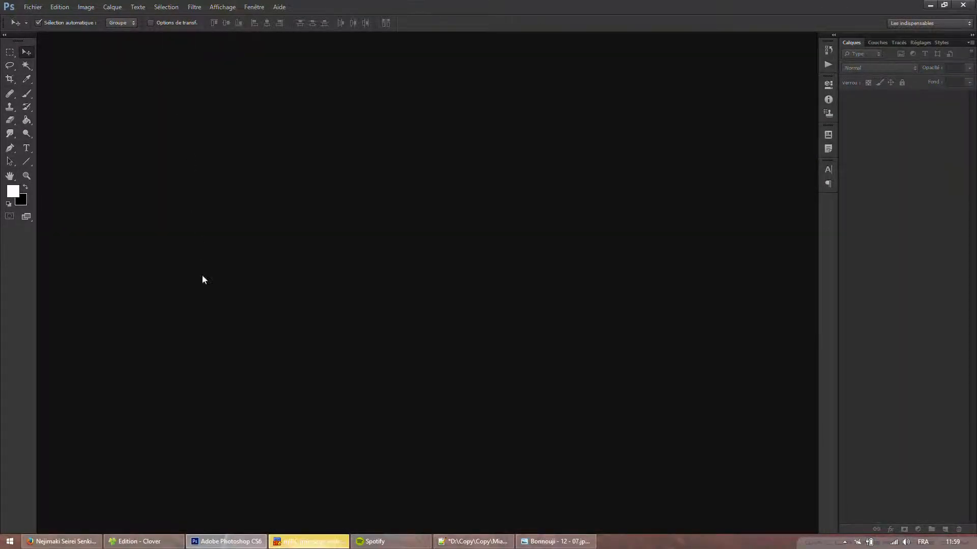
Switch to mIRC and read the latest messages in the #SATUniverse channel.
{"action": "left_click", "coordinate": [283, 540]}
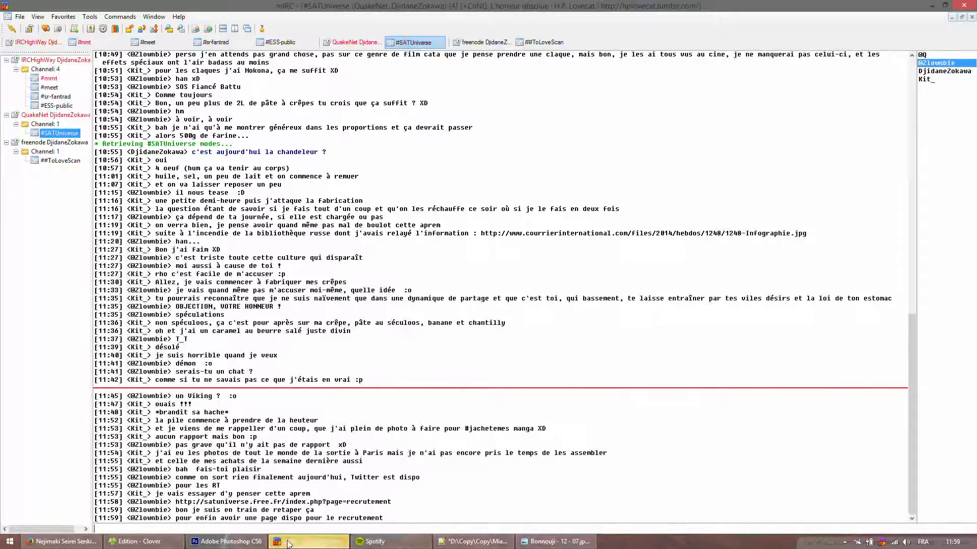